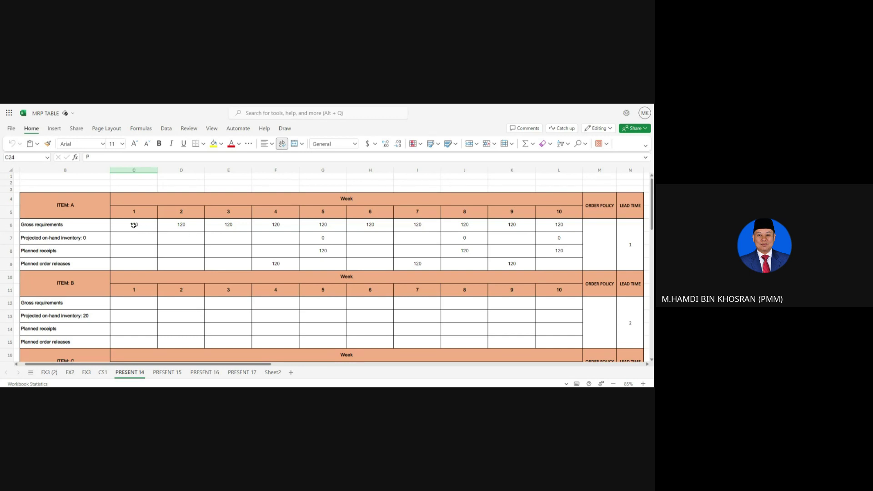
Clear Item A's gross requirements for weeks 1 through 4
left_click_drag(133, 225, 276, 223)
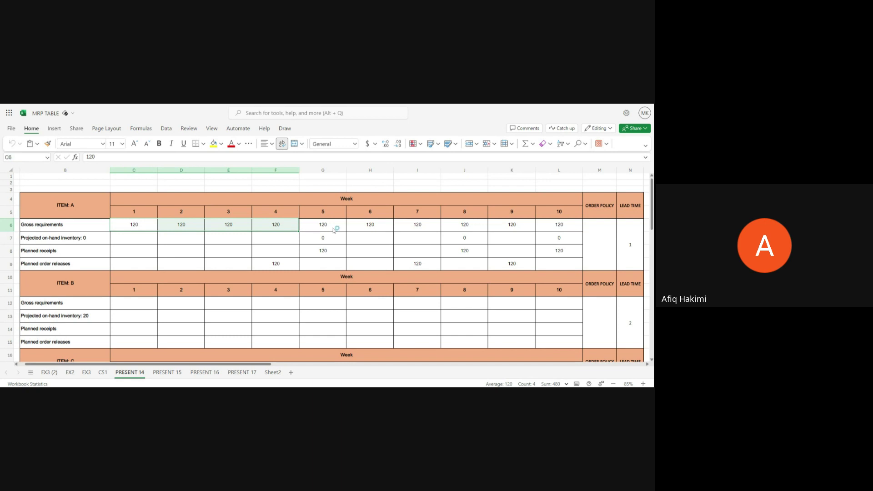
type("1")
key("BackSpace")
left_click_drag(178, 225, 271, 227)
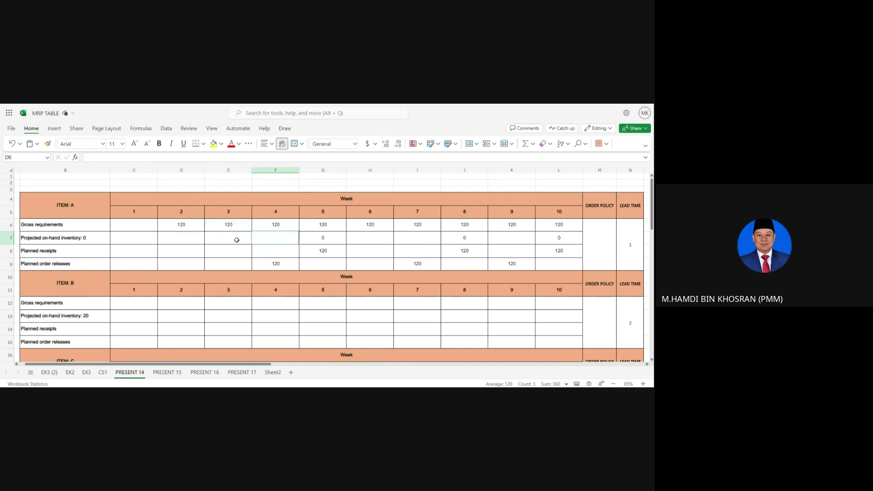
left_click(185, 224)
left_click_drag(204, 225, 250, 226)
key("BackSpace")
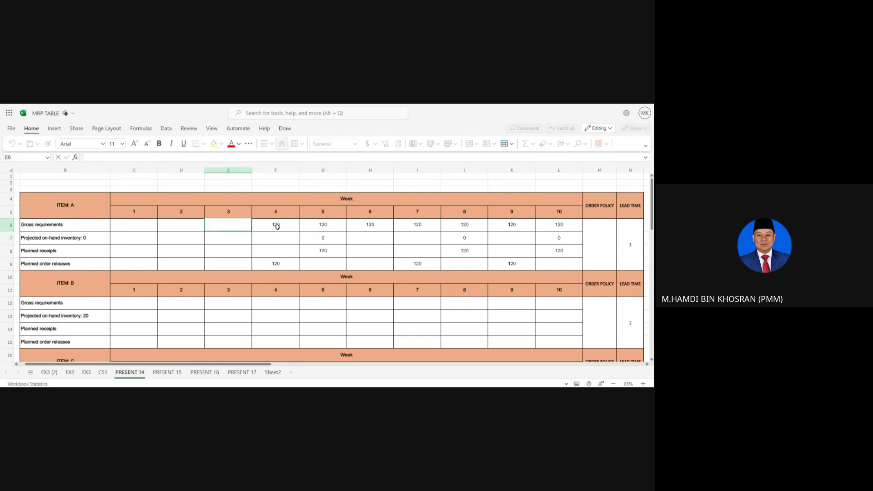
key("Tab")
key("BackSpace")
Clear Item A's gross requirements for weeks 6, 7 and 9
left_click(363, 227)
key("BackSpace")
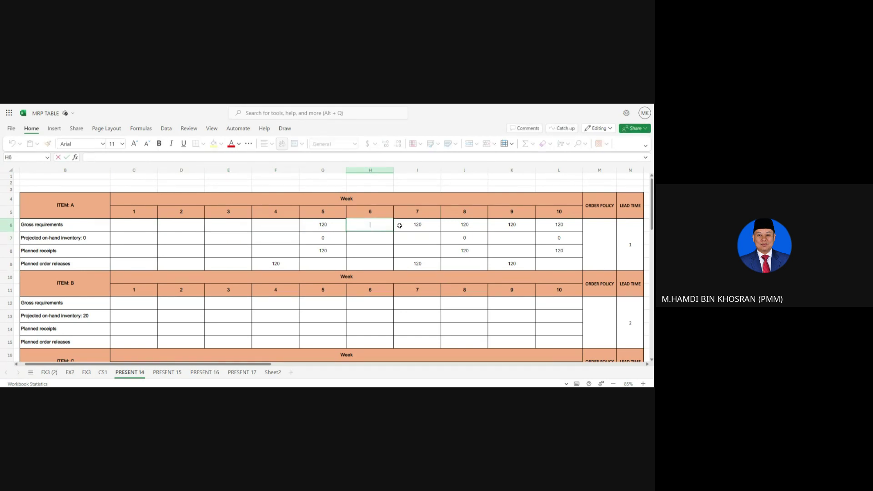
left_click(416, 225)
key("BackSpace")
left_click(517, 229)
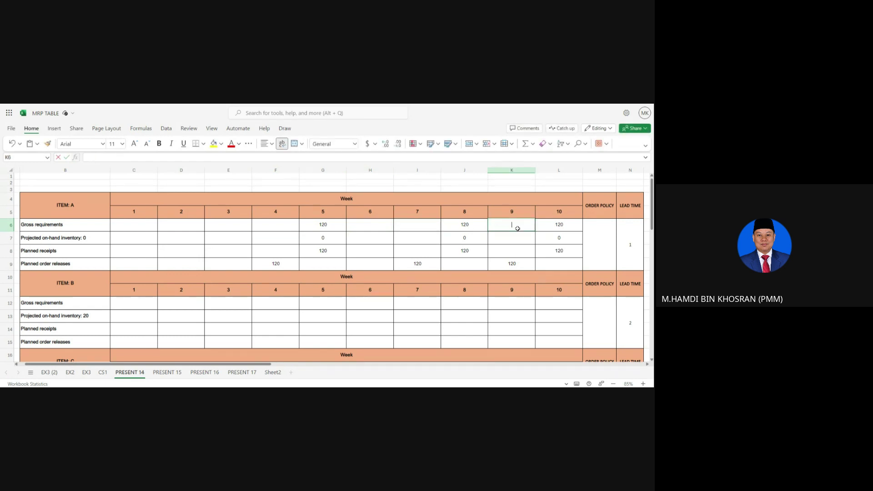
key("BackSpace")
Fill Item A's week header cells 10, 8 and 5 with yellow to mark the weeks with gross requirements
left_click(323, 225)
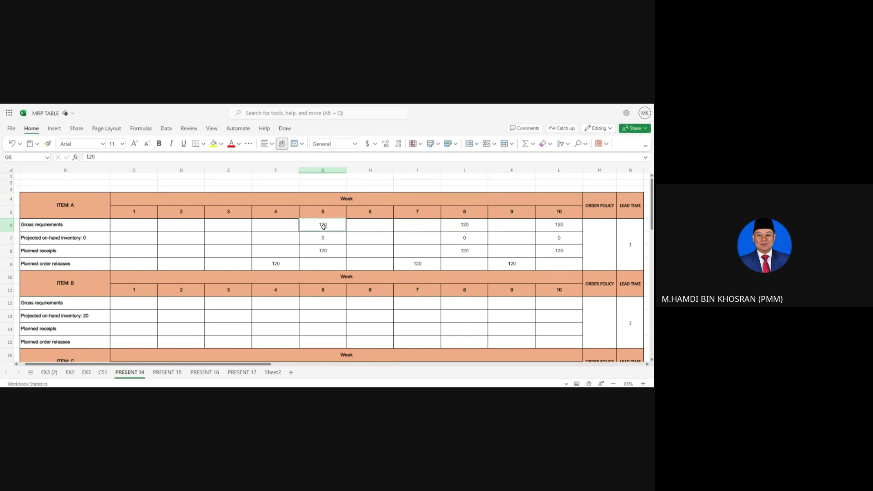
left_click(466, 227)
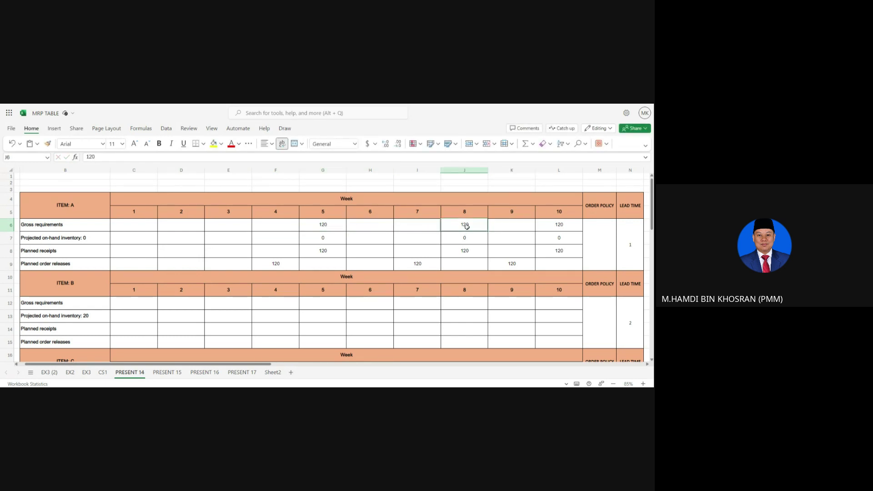
left_click(567, 227)
mouse_move(563, 210)
left_mouse_down()
mouse_move(564, 263)
mouse_move(562, 212)
left_mouse_up()
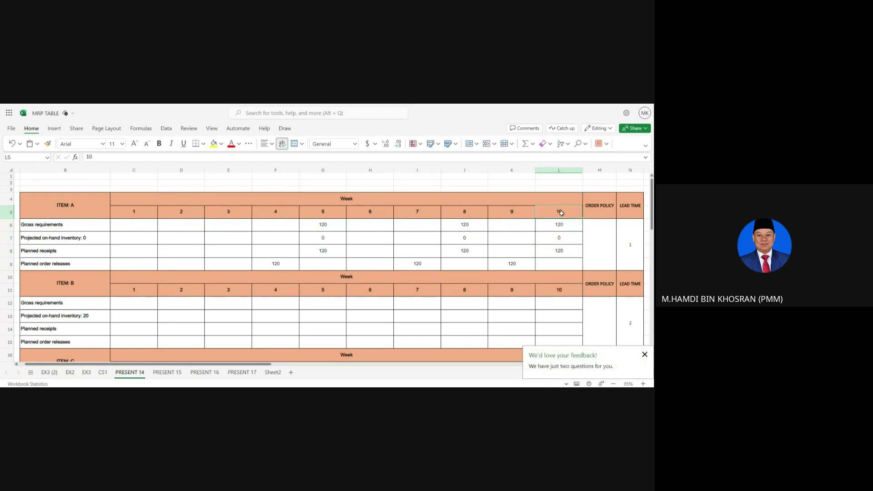
left_click(215, 146)
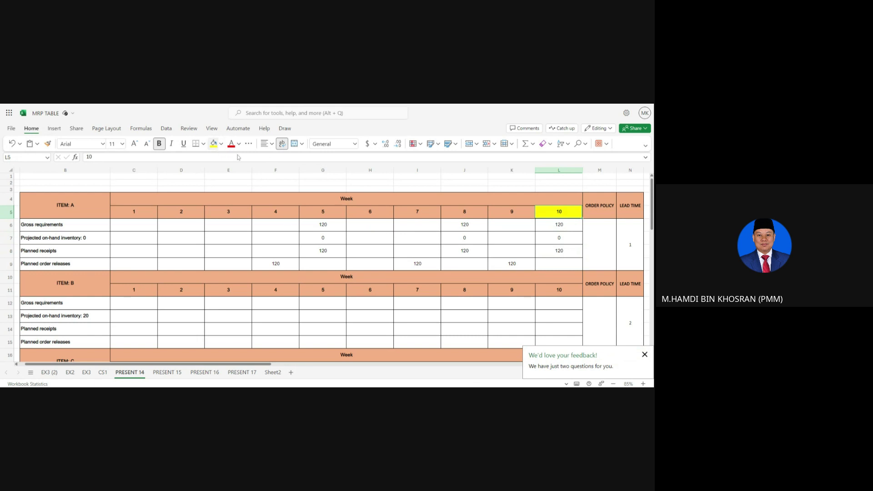
left_click(466, 213)
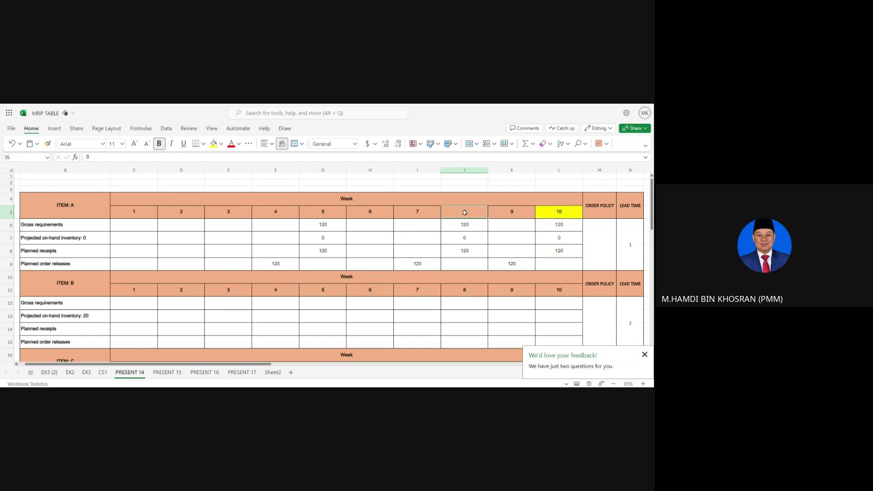
left_click(214, 145)
left_click(323, 210)
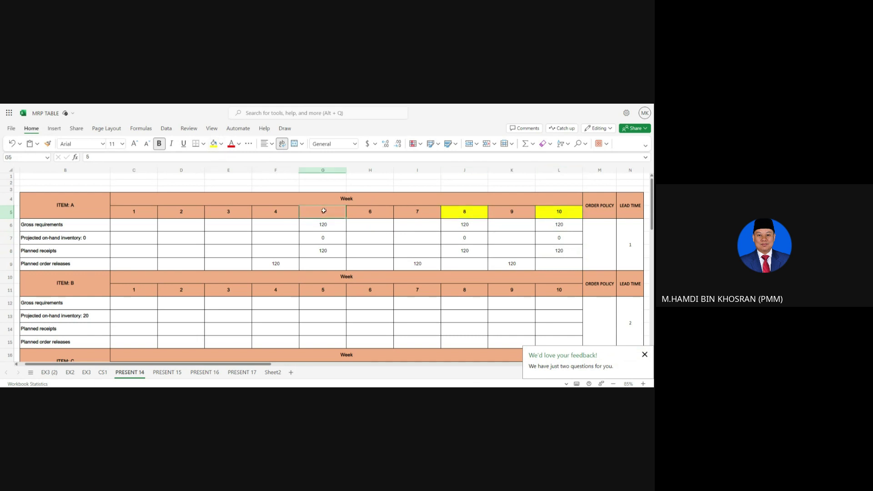
left_click(213, 144)
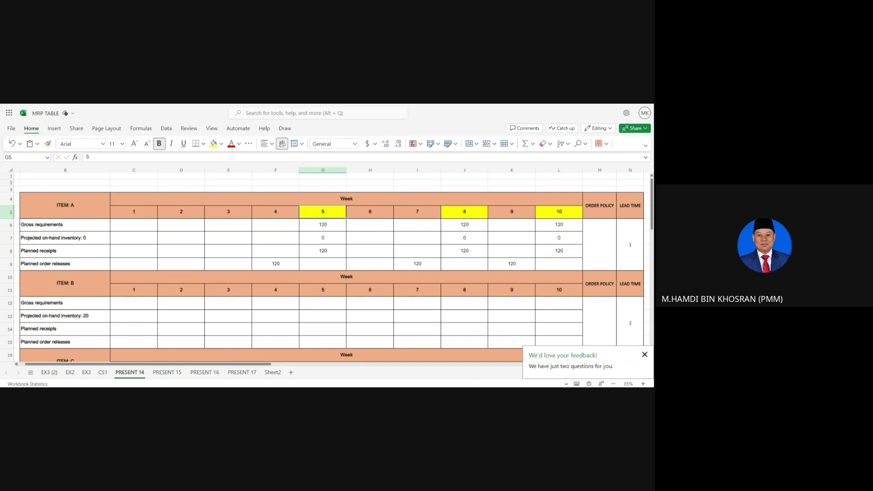
Examine Item A's gross requirements in weeks 5, 8 and 10, together with its on-hand inventory and lead time
left_click(324, 226)
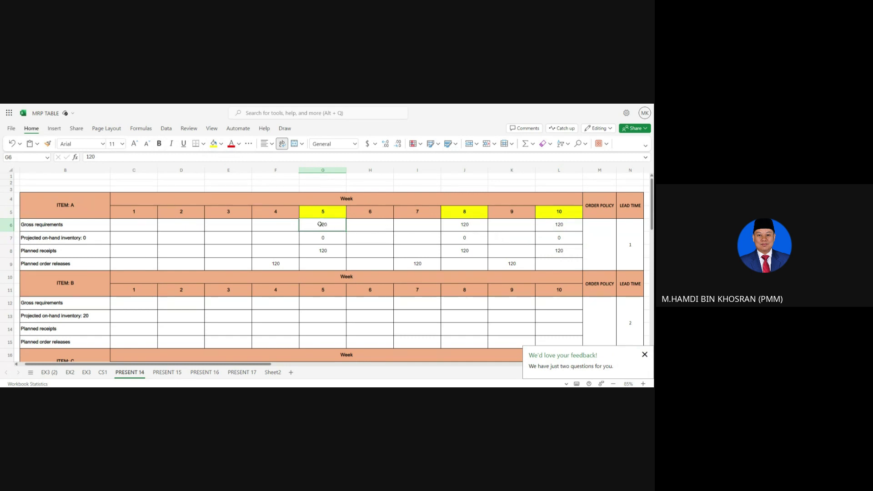
left_click(464, 225)
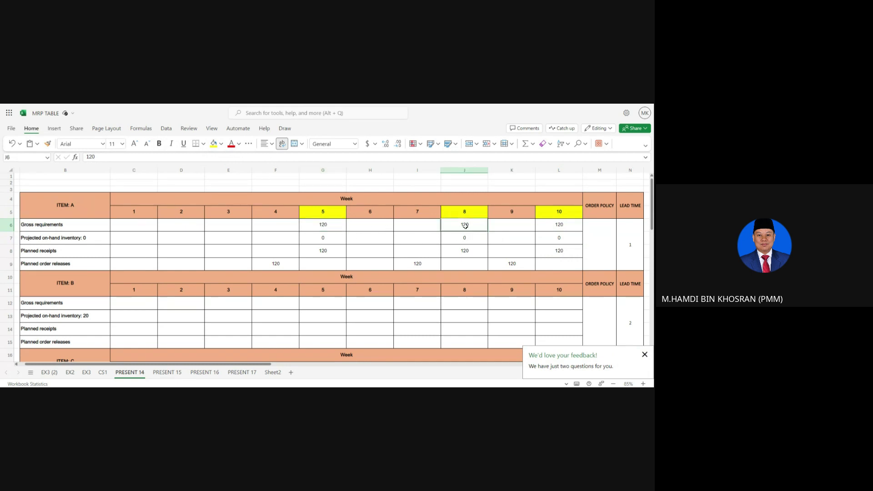
left_click(557, 226)
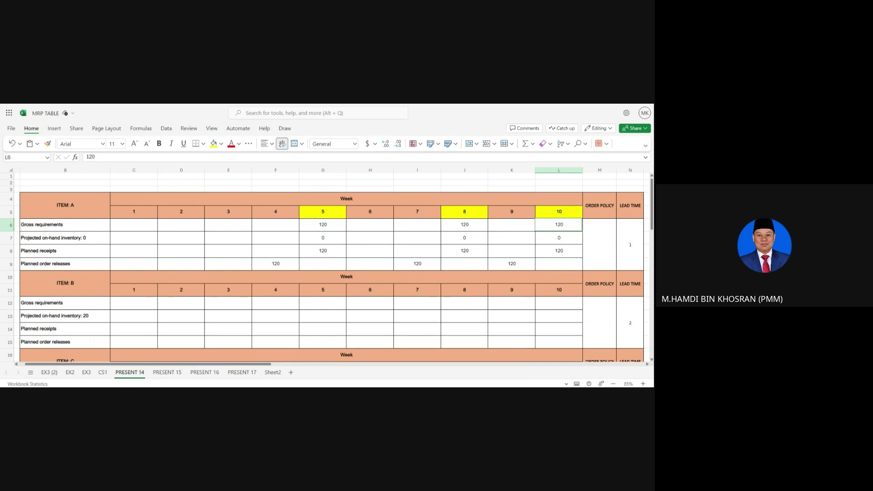
left_click(566, 251)
left_click(564, 238)
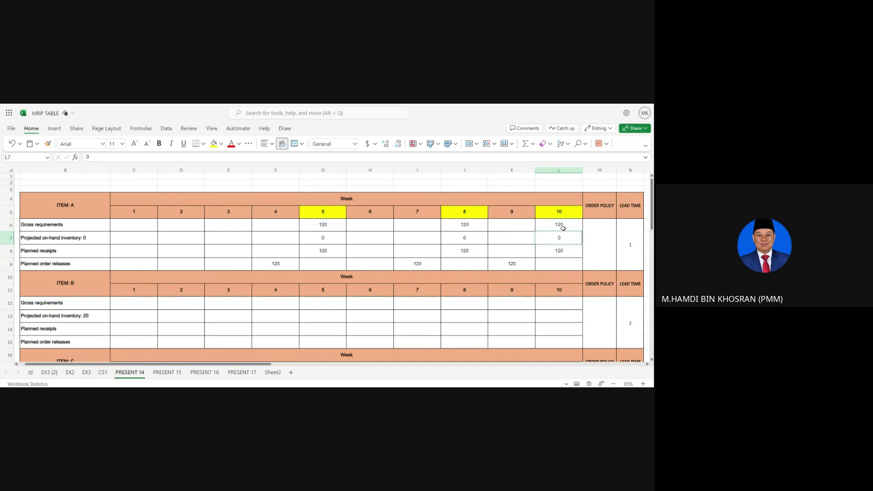
left_click(562, 227)
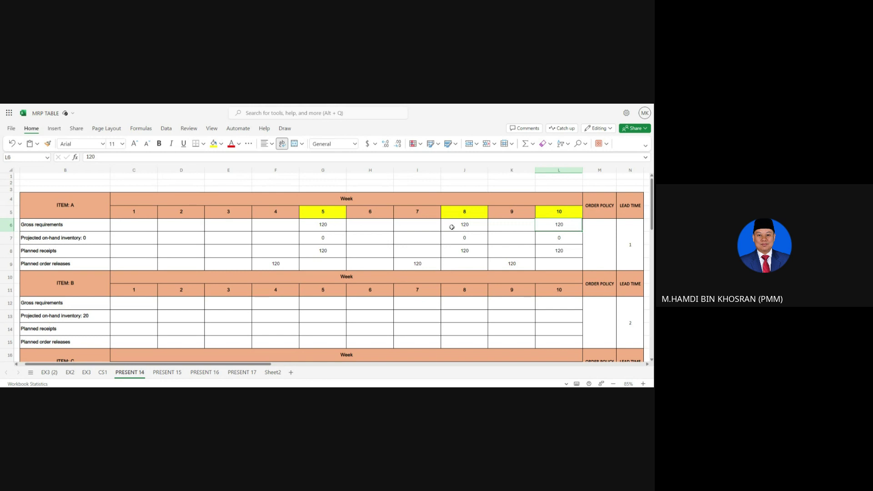
left_click(69, 237)
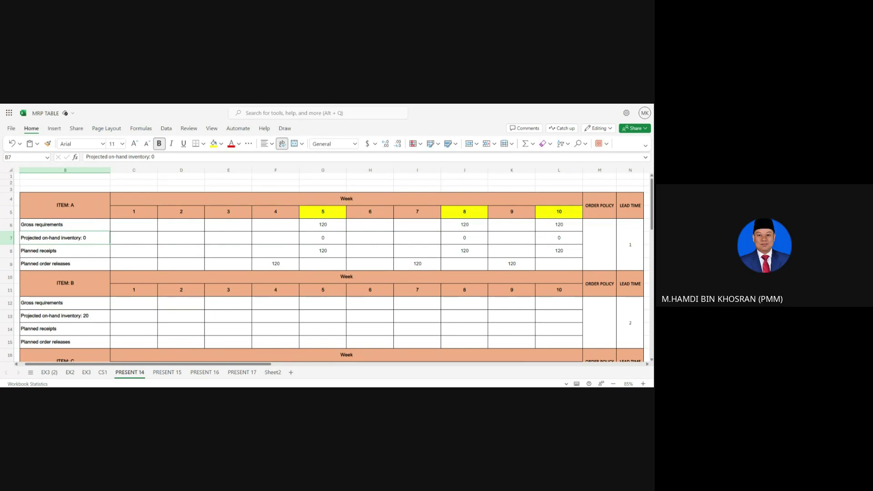
left_click(625, 241)
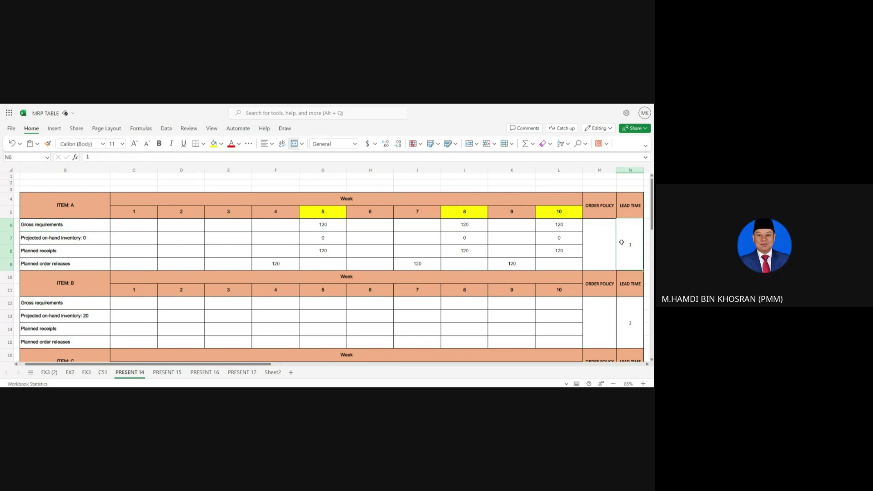
Trace Item A's requirements in weeks 5, 8 and 10 through planned receipts to the matching planned order releases
left_click(324, 226)
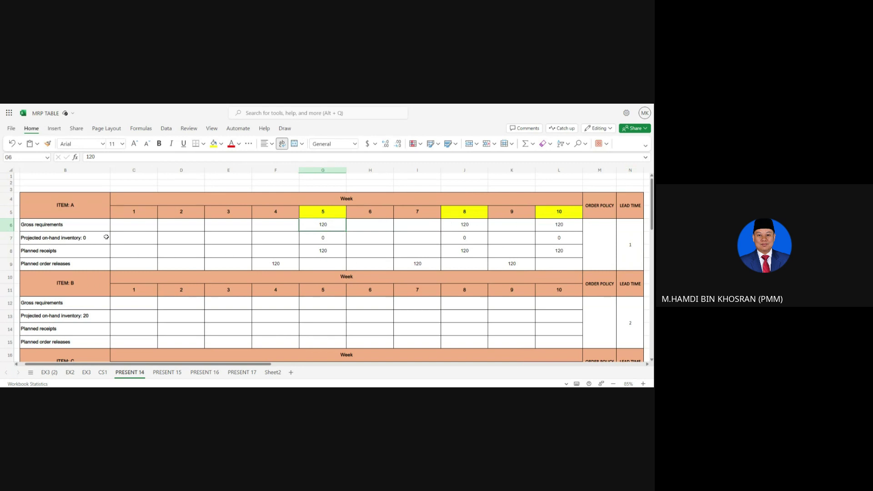
left_click(325, 252)
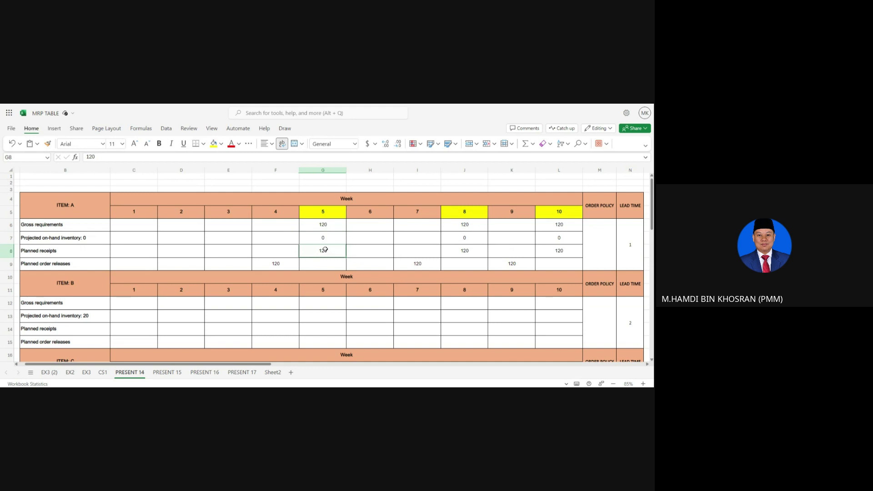
left_click(275, 264)
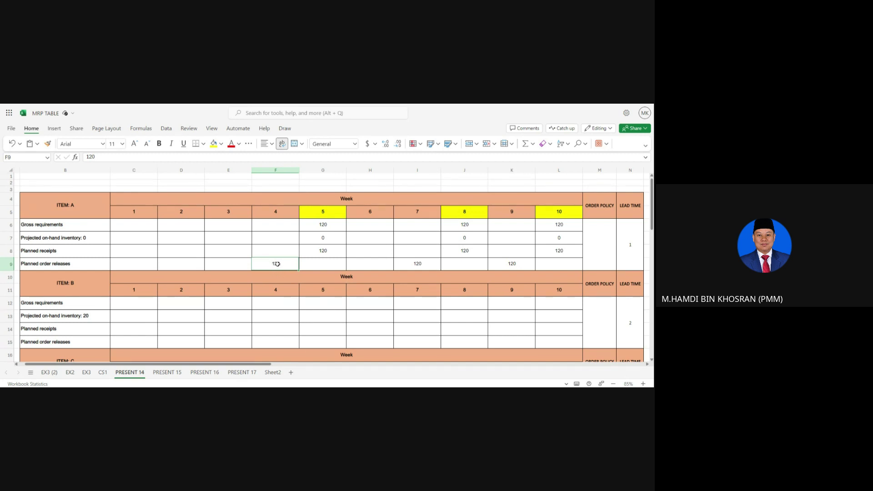
left_click(332, 252)
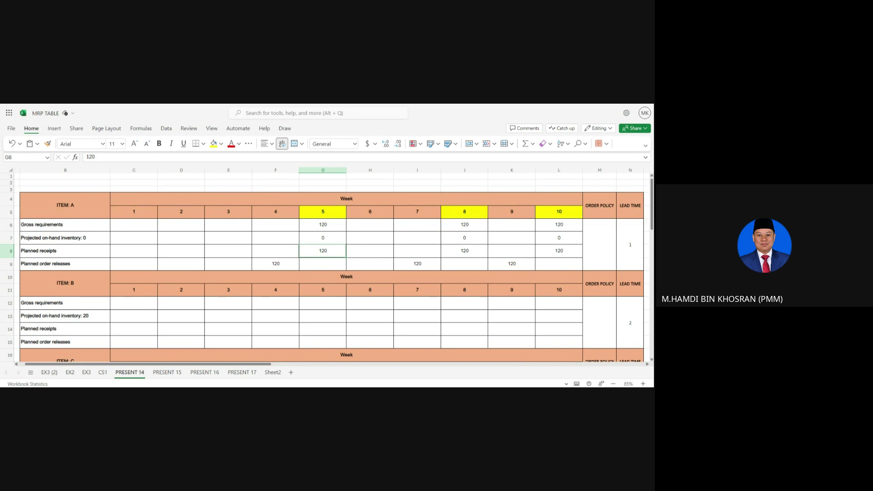
left_click(468, 212)
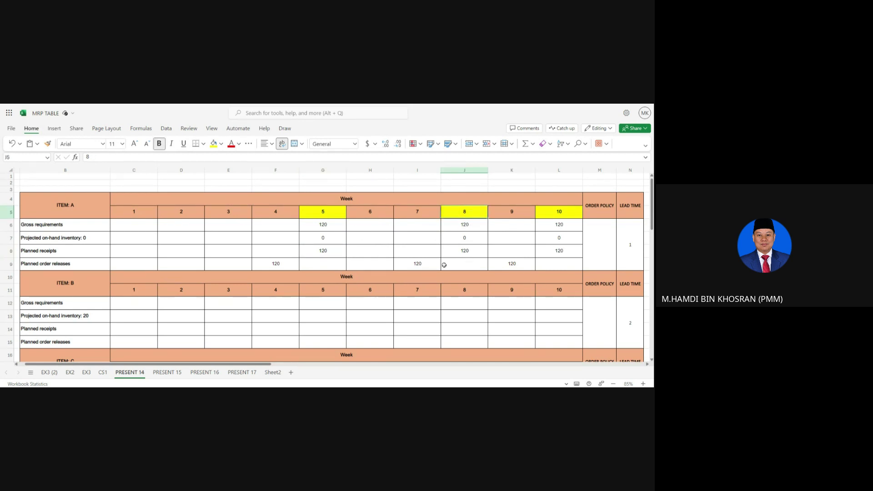
left_click(422, 267)
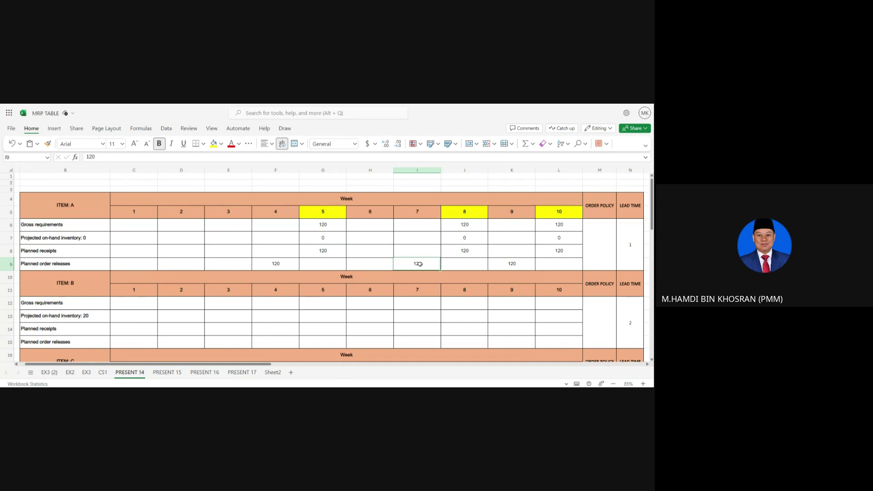
left_click(473, 251)
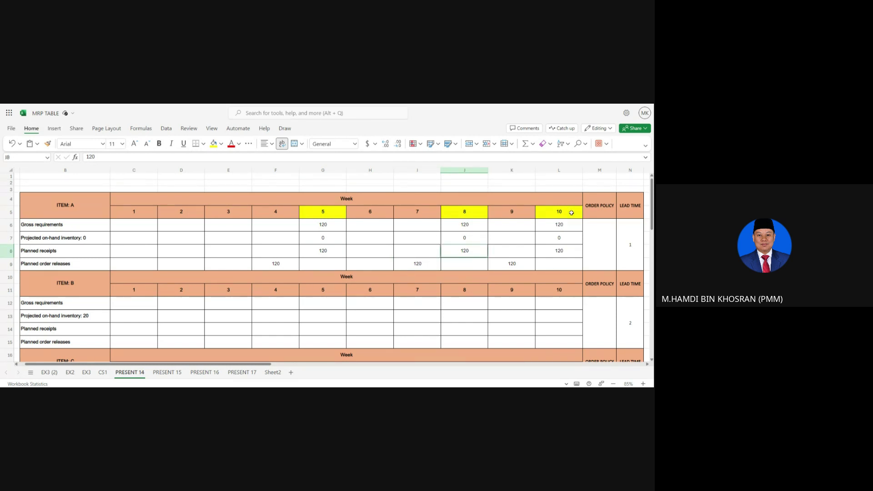
left_click(562, 229)
left_click(563, 239)
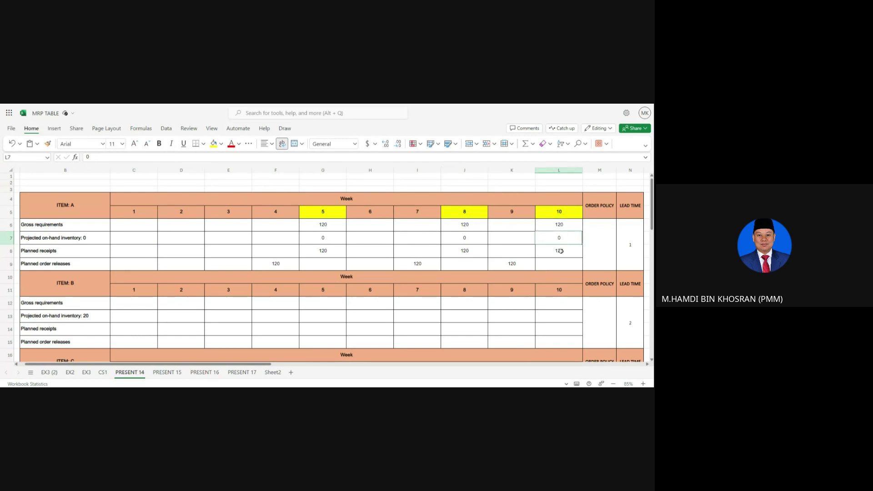
left_click(561, 251)
left_click(510, 265)
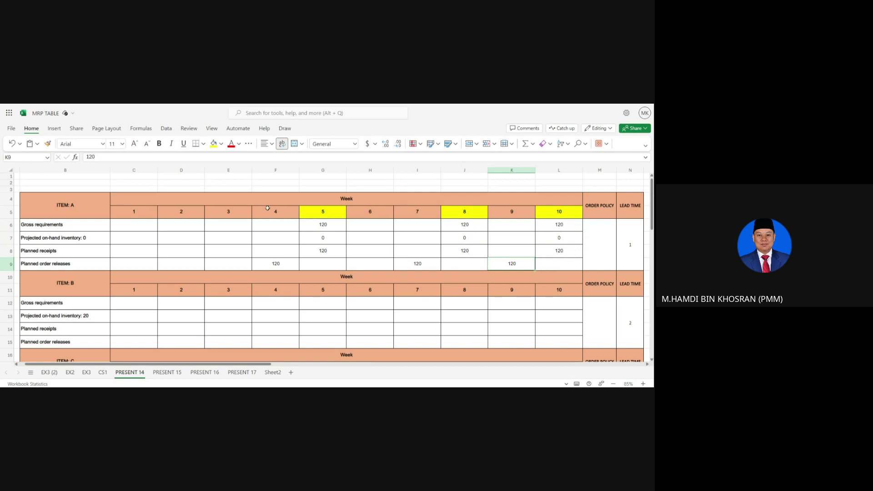
left_click(81, 210)
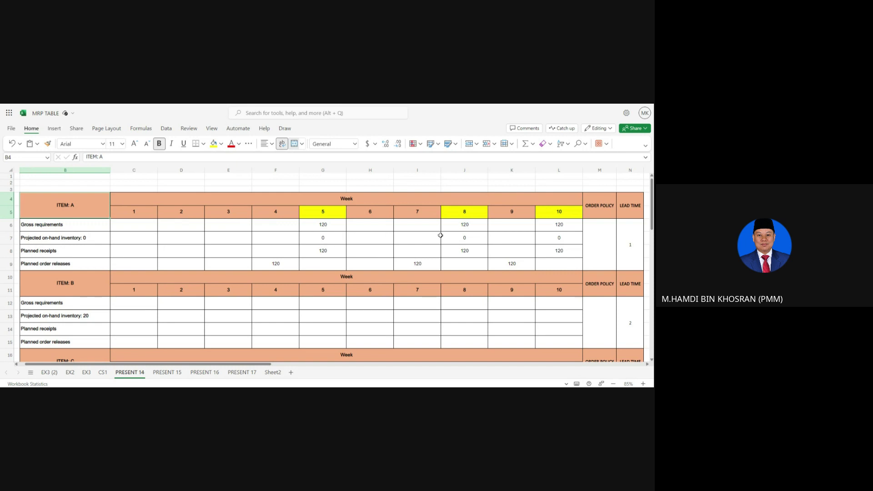
scroll(449, 235, "down", 2)
scroll(449, 235, "up", 2)
left_click(81, 279)
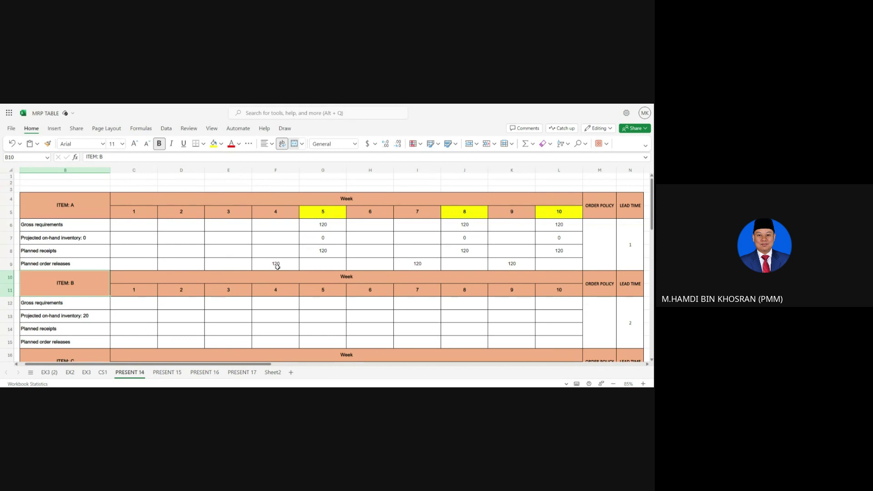
left_click(277, 305)
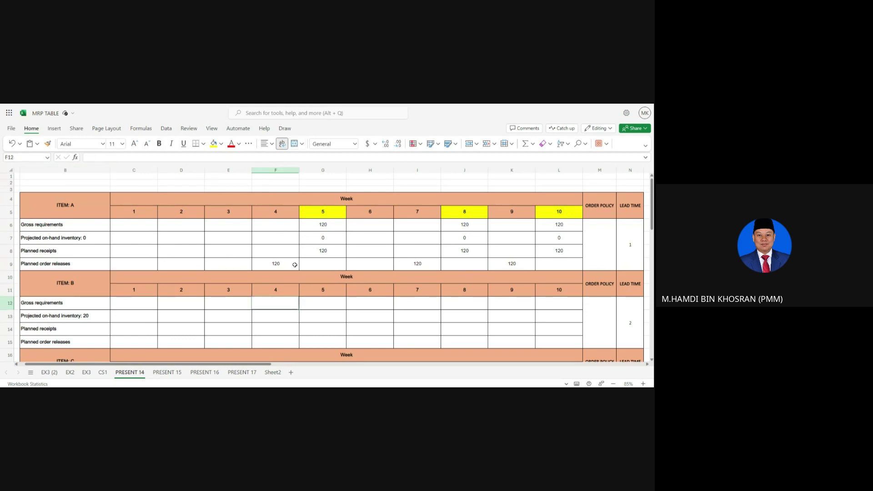
Fill Item A's planned order release cells for weeks 4, 7 and 9 with yellow
left_click(280, 261)
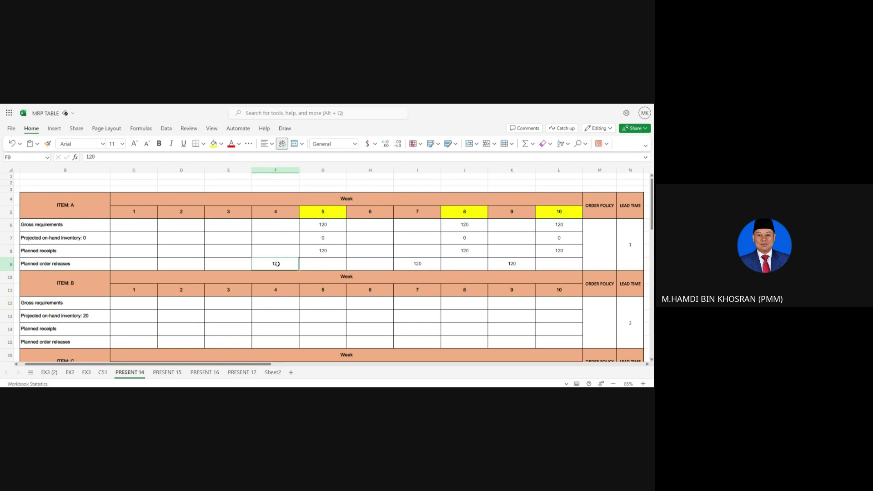
left_click(213, 143)
left_click(421, 265)
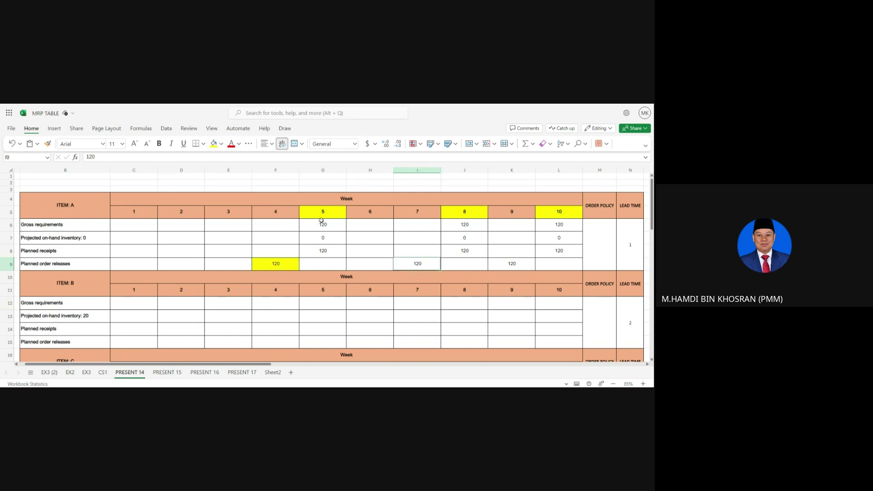
left_click(213, 143)
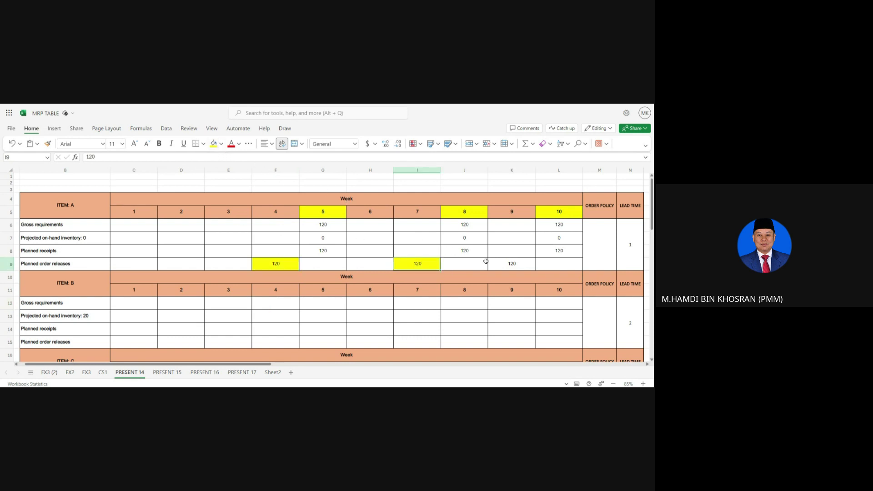
left_click(505, 263)
left_click(213, 144)
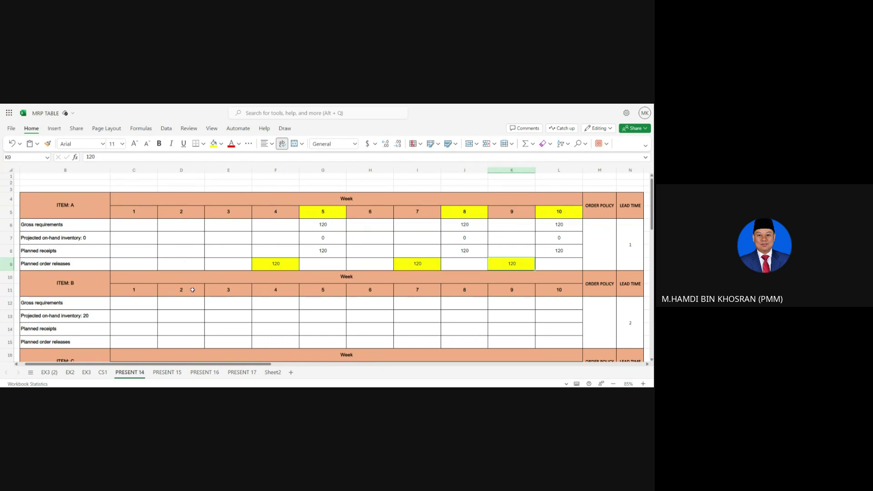
Enter Item B's gross requirements as 2 x 120 in weeks 4 and 7, and 2 x120 = 240 in week 9
left_click(275, 305)
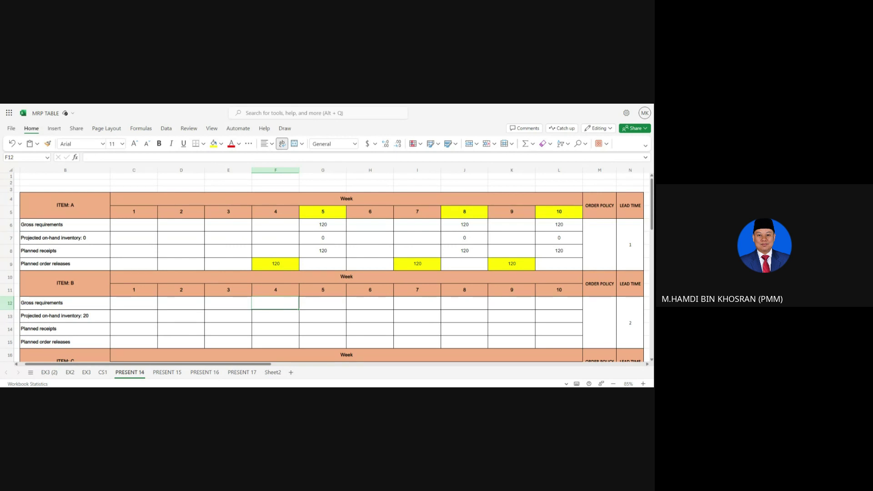
type("2")
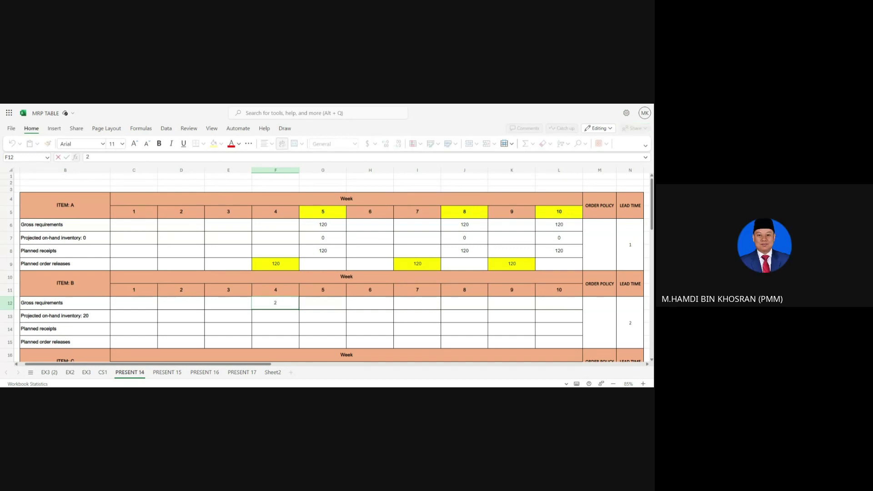
type(" x 120")
key("Tab")
key("Tab")
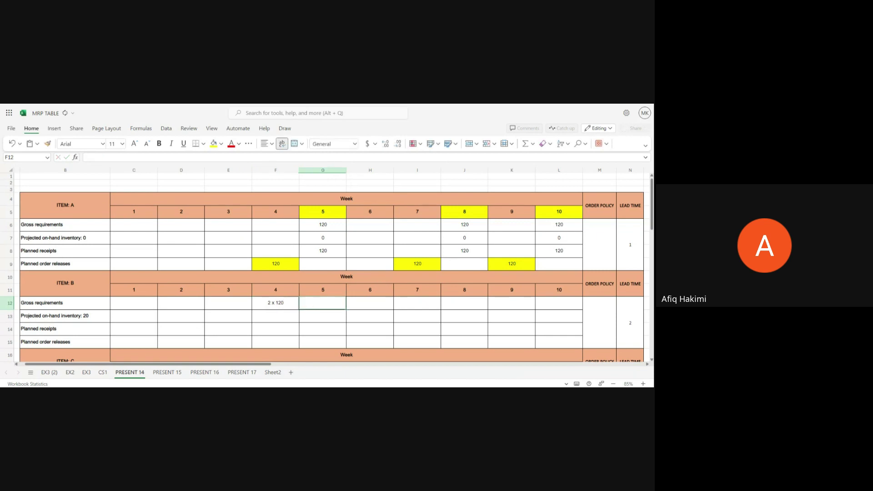
key("Tab")
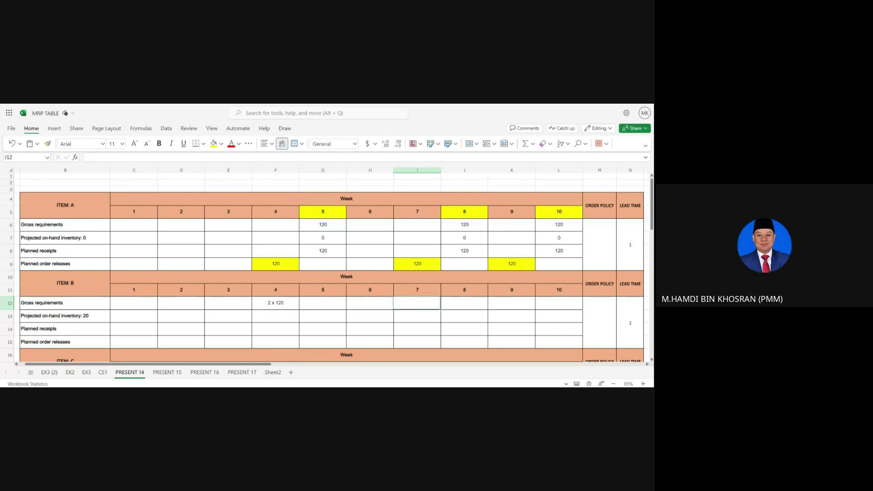
type("2 x")
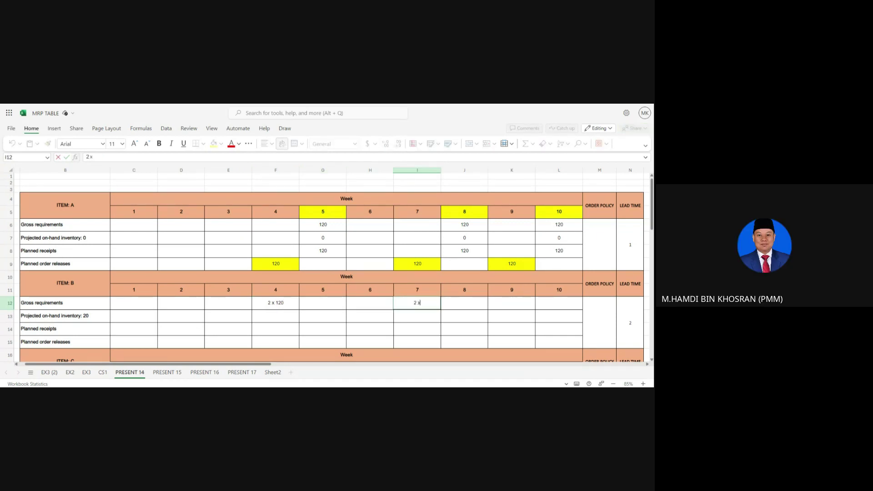
type(" 120")
key("Tab")
key("Tab")
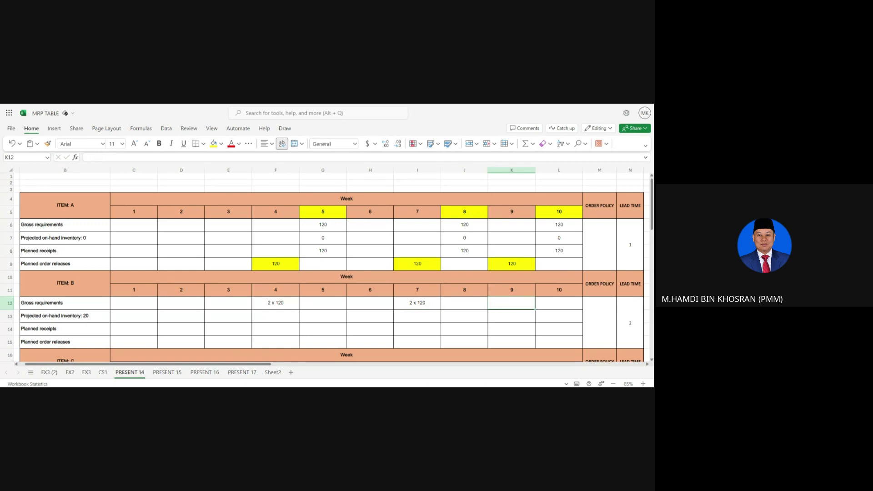
type("2 x1")
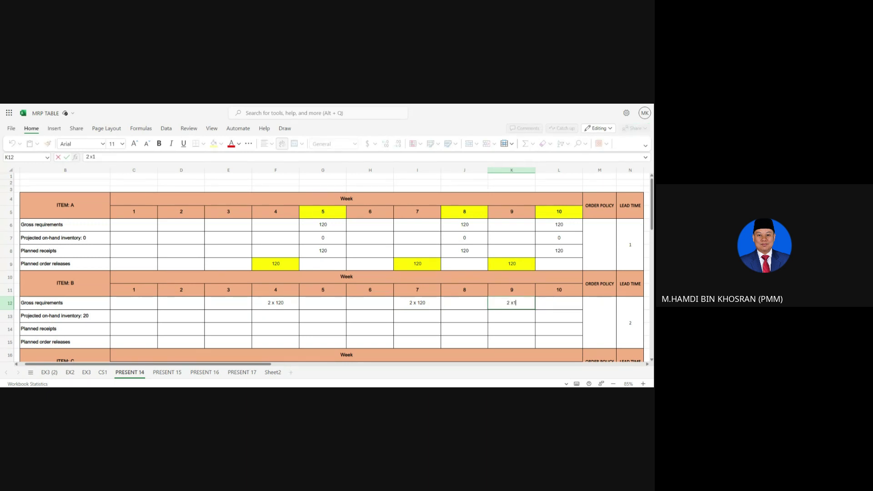
type("20 = 240")
Append = 240 to Item B's gross requirement entries in weeks 7 and 4
left_click(425, 304)
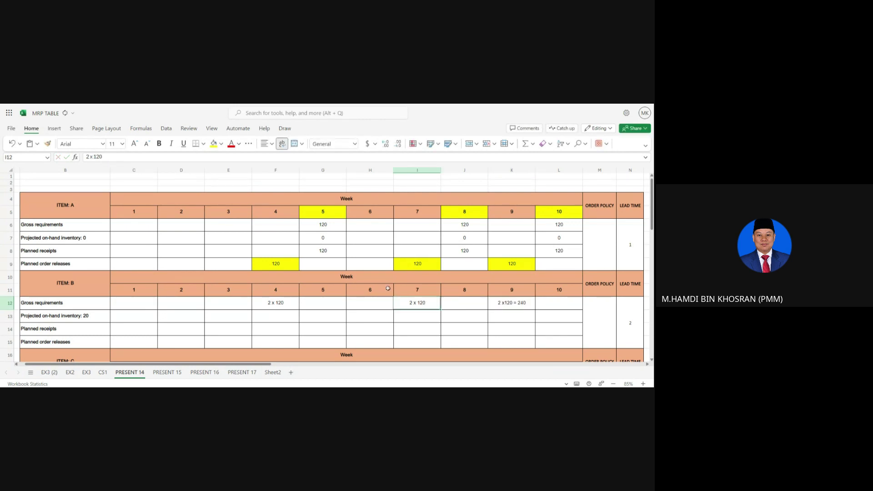
left_click(103, 157)
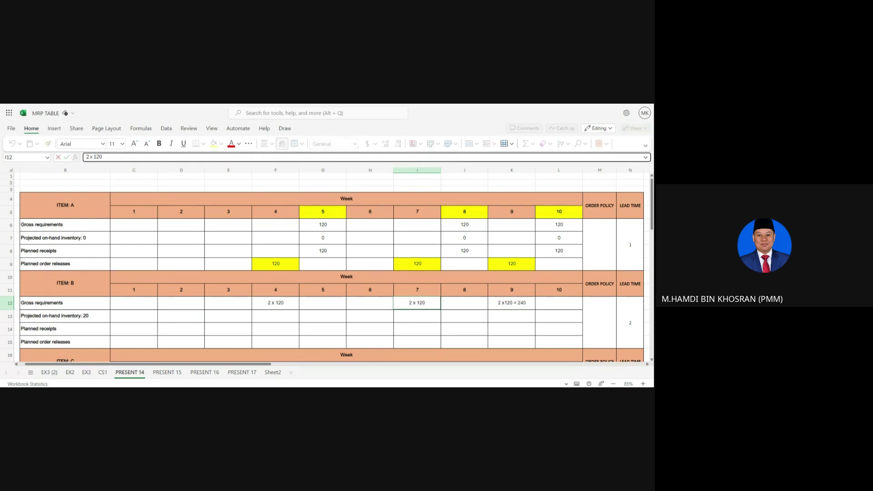
type("= 240")
left_click(286, 304)
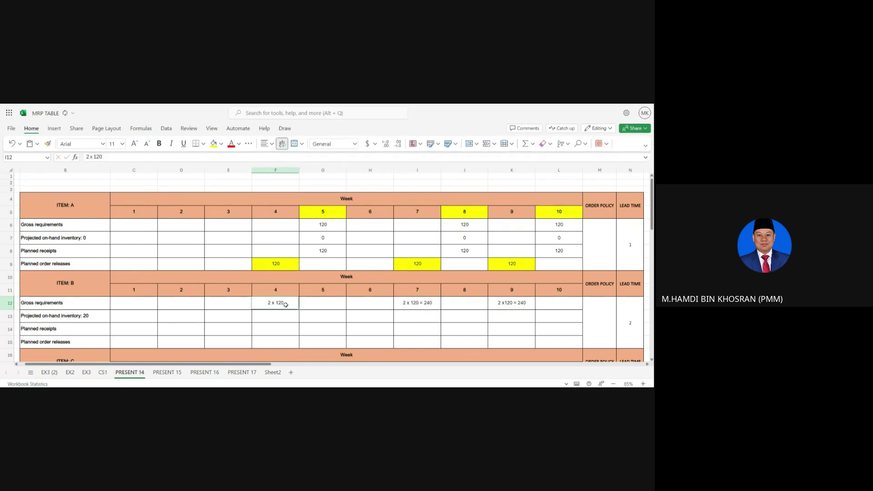
left_click(111, 157)
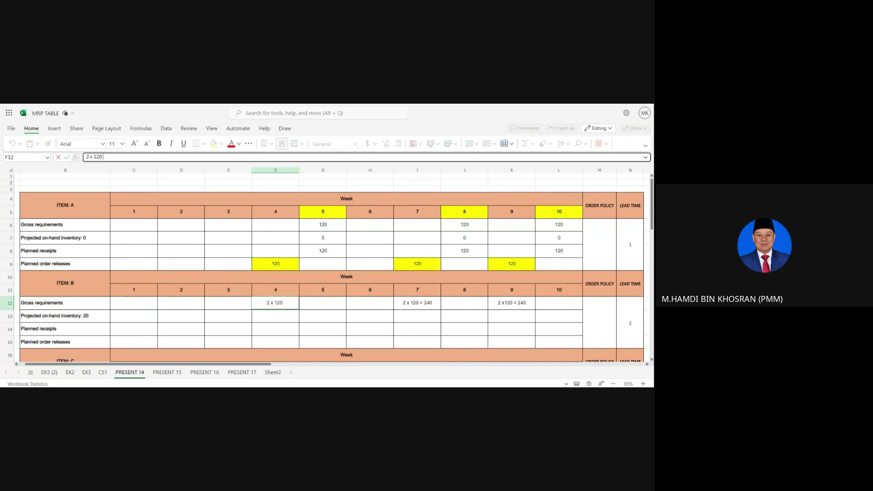
type("= 240")
left_click(322, 303)
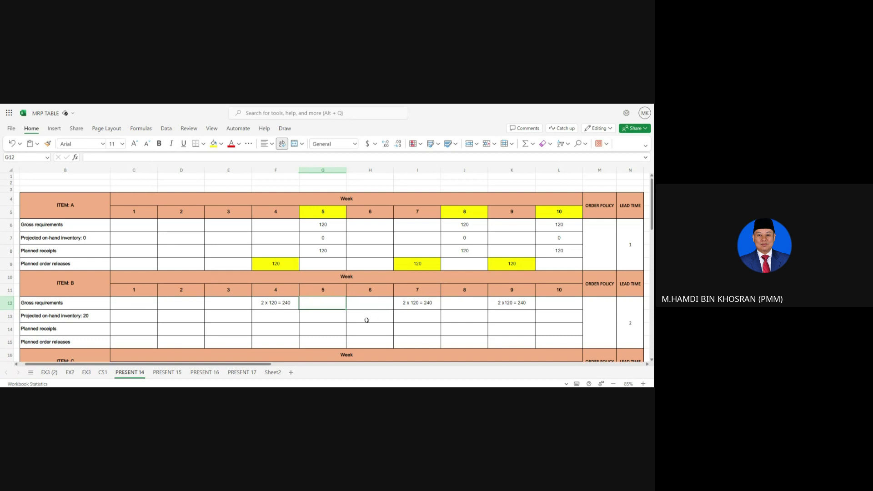
Enter 20 as Item B's projected on-hand inventory in week 4
left_click(53, 317)
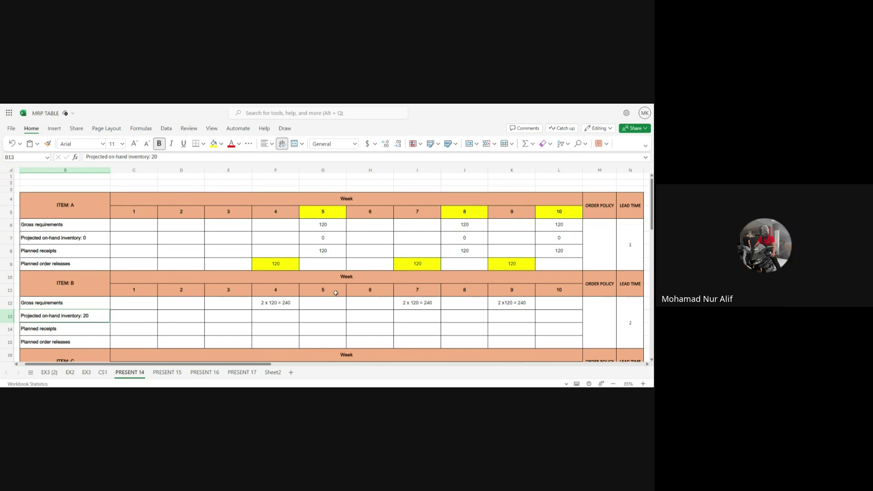
scroll(335, 293, "down", 1)
left_click(136, 276)
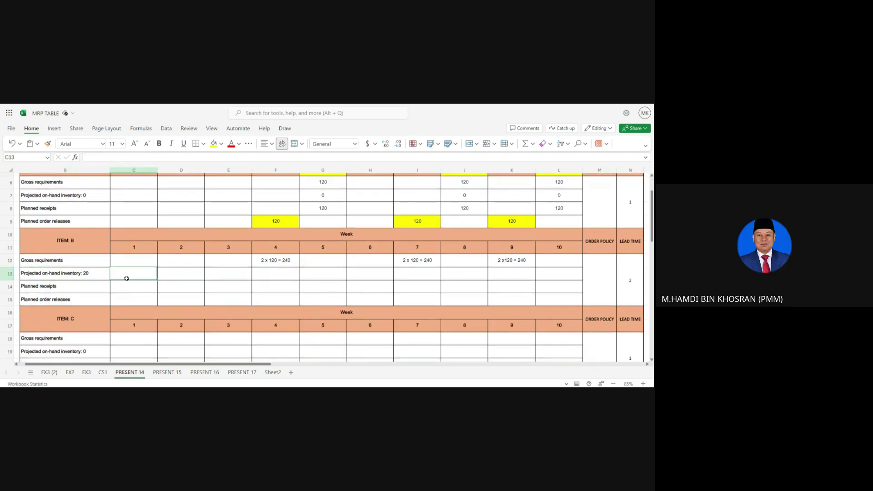
left_click(273, 276)
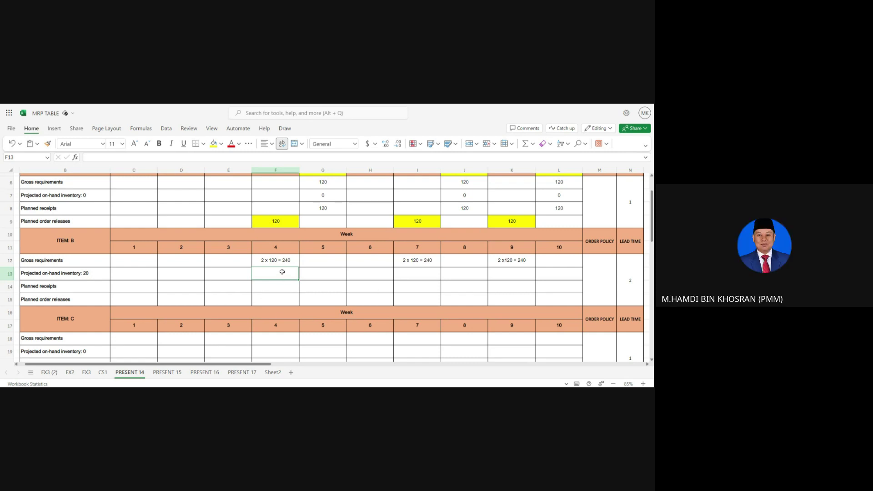
type("20")
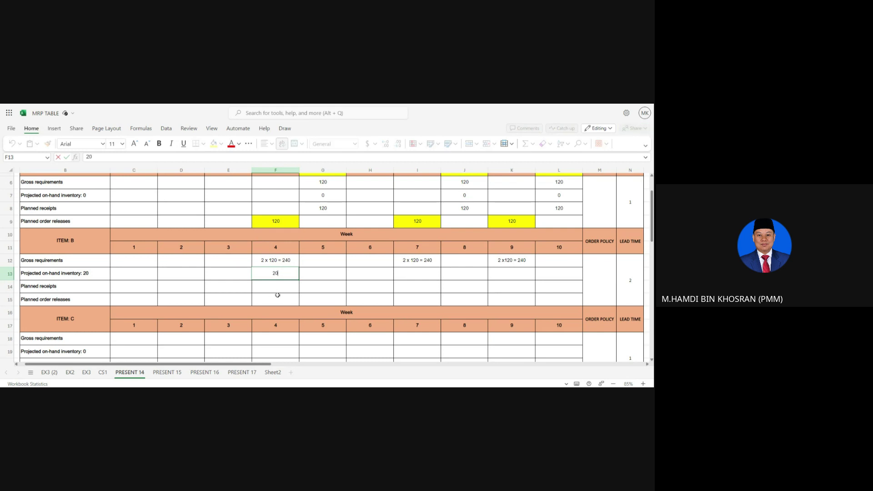
Enter Item B's planned receipt for week 4 as 240 - 20 = 220
left_click(282, 288)
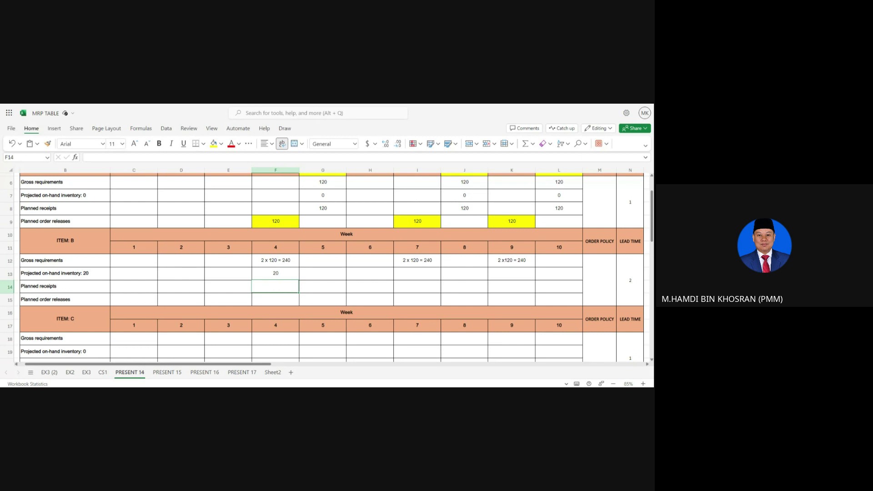
type("240 - 20")
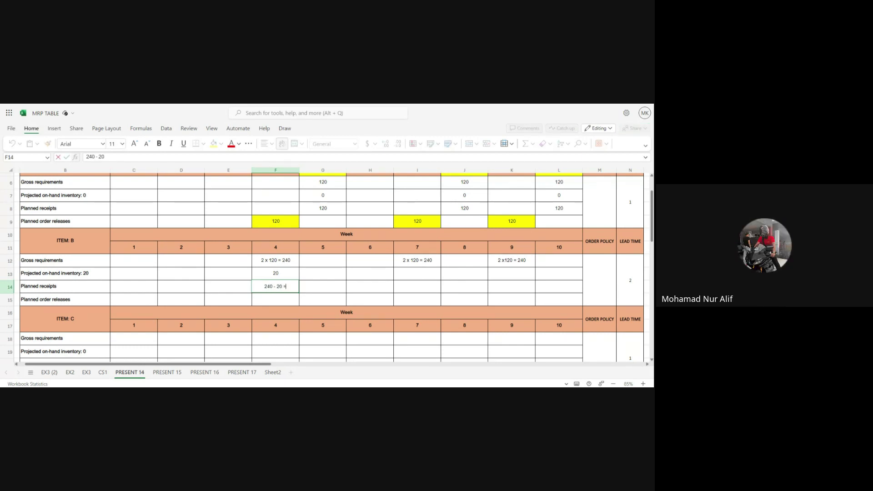
type(" =")
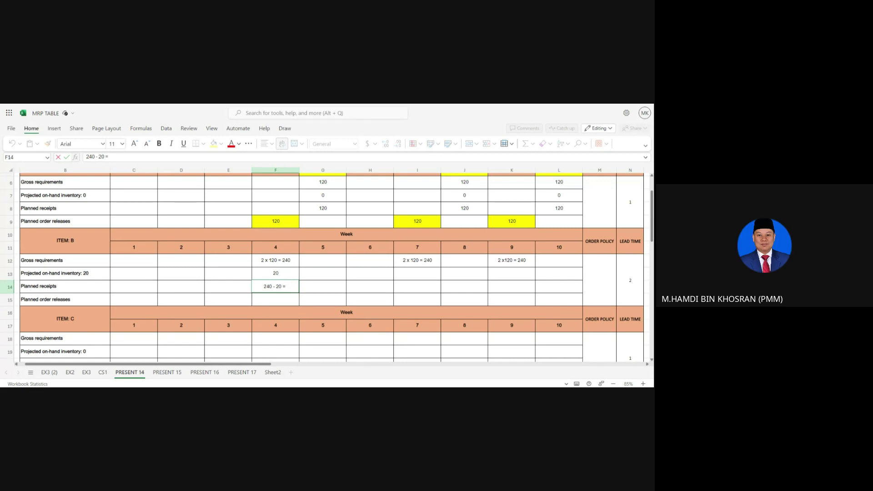
type(" 2")
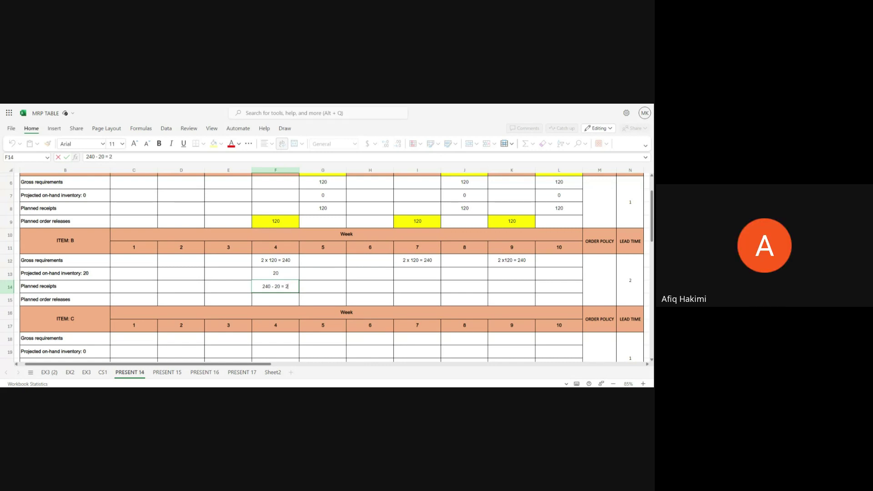
type("20")
Enter a planned order release of 220 for Item B in week 2 and check it against the item's lead time
left_click(183, 301)
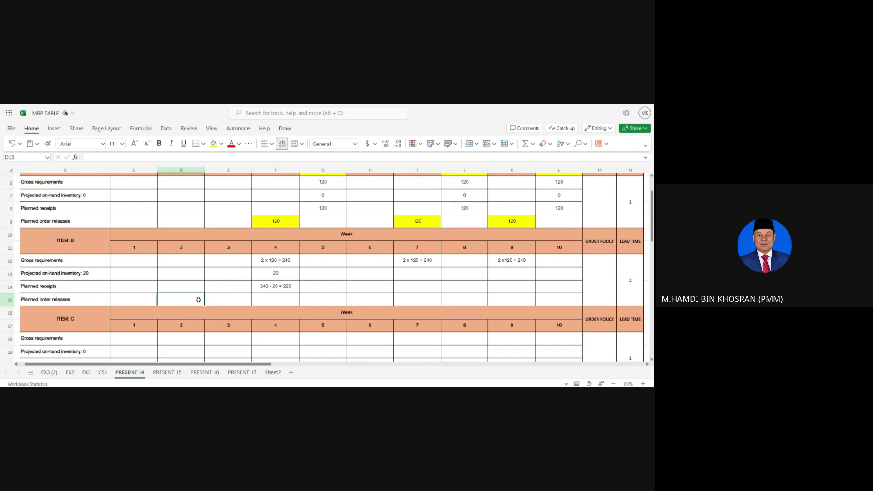
type("220")
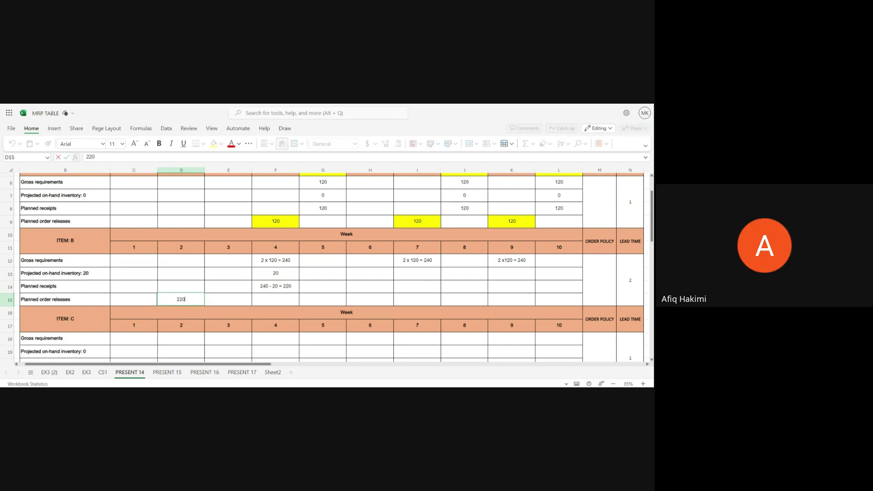
key("Tab")
left_click(634, 280)
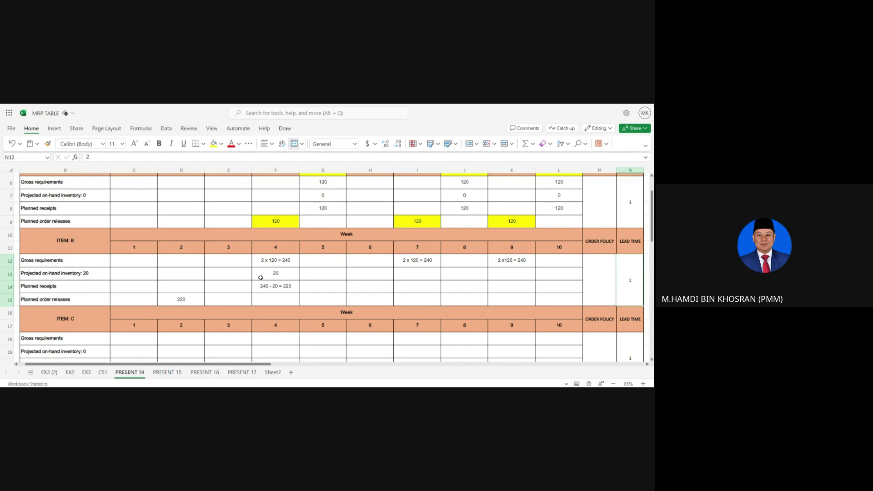
Fill in Item B's week 7 with a projected on-hand inventory of 0 and planned receipts of 240
left_click(419, 275)
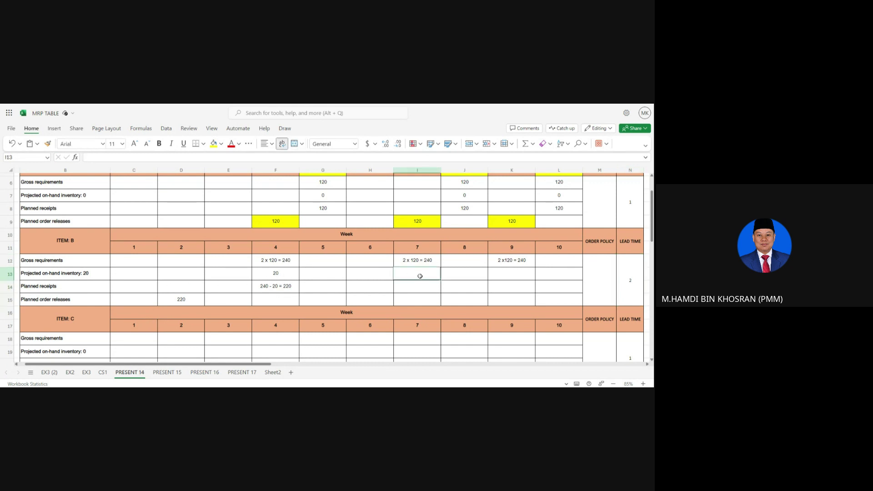
type("0")
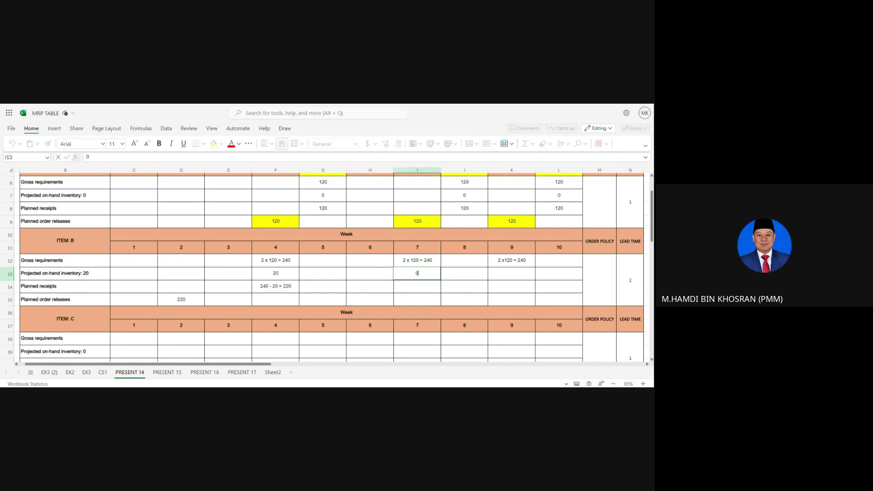
key("Return")
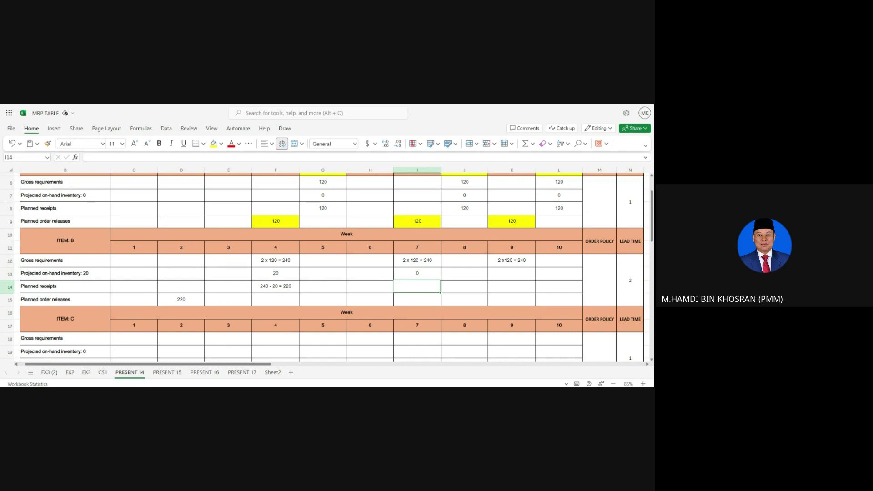
type("2")
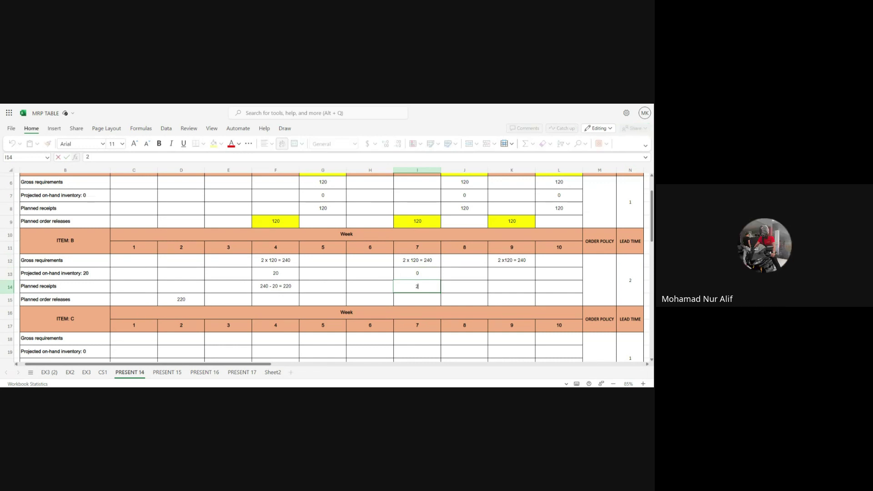
type("40")
key("Return")
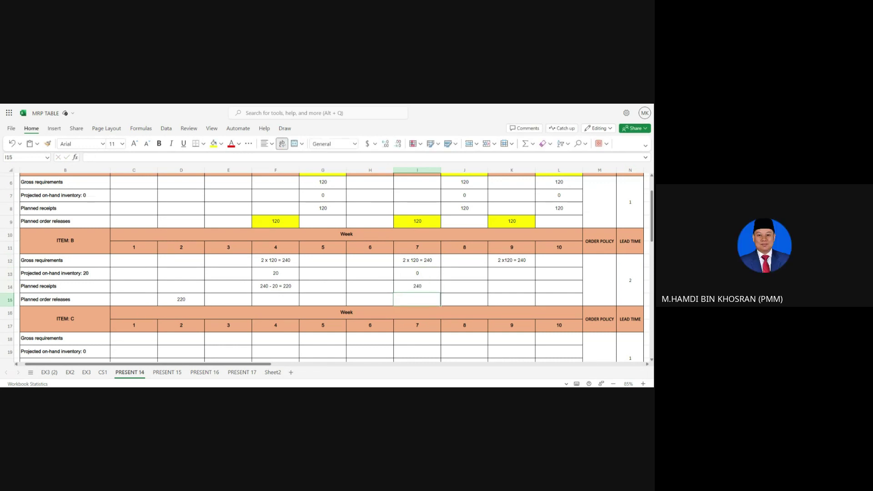
Enter a planned order release of 240 for Item B in week 5
key("Left")
key("Left")
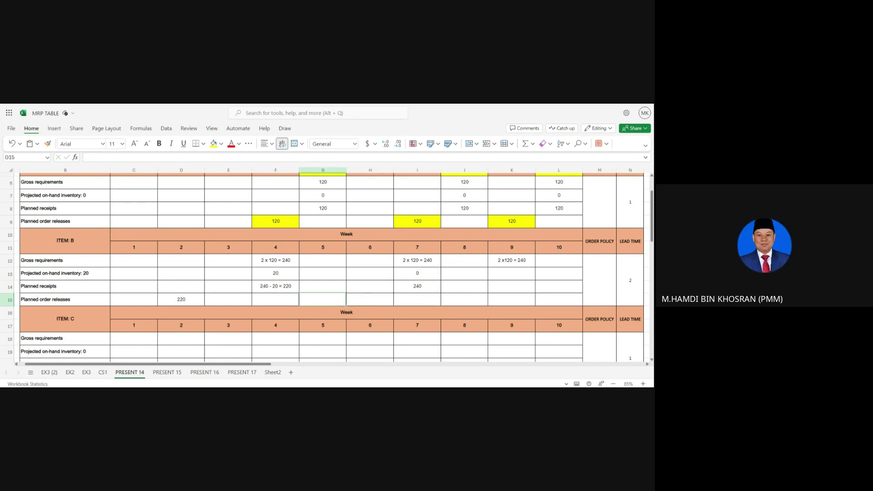
type("240")
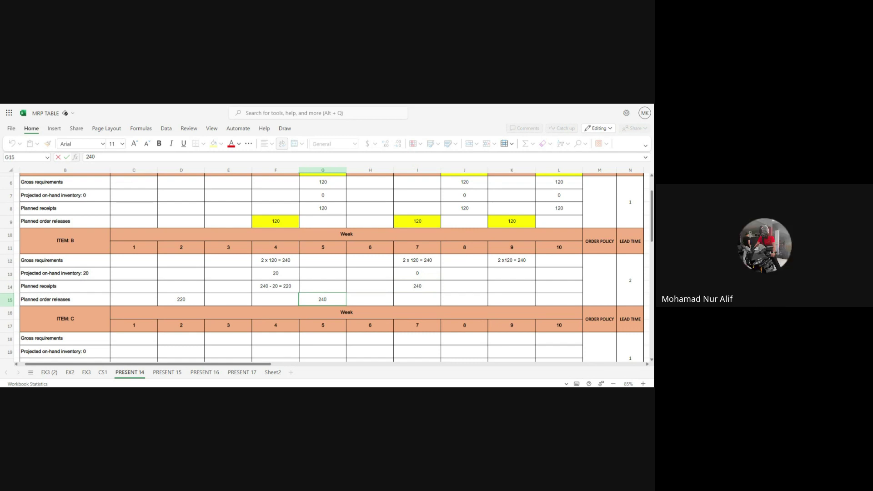
key("Tab")
key("Tab")
Fill in Item B's week 9 with a projected on-hand inventory of 0 and planned receipts of 240
left_click(512, 274)
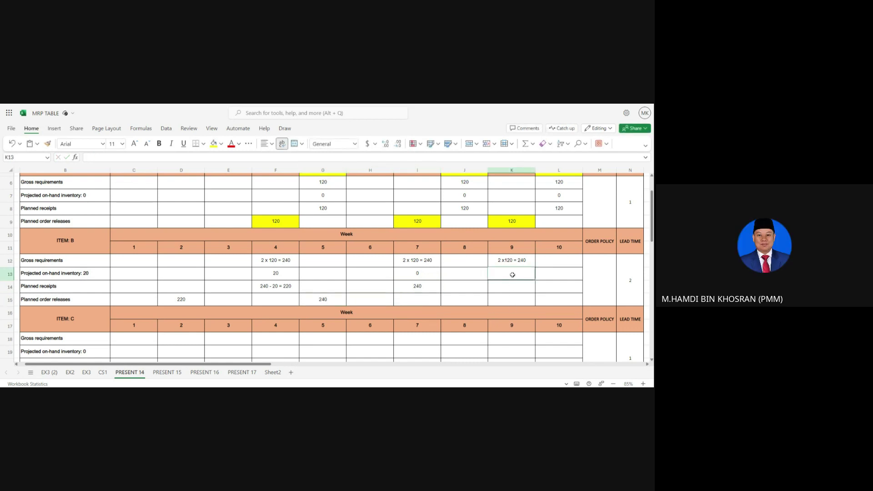
type("0")
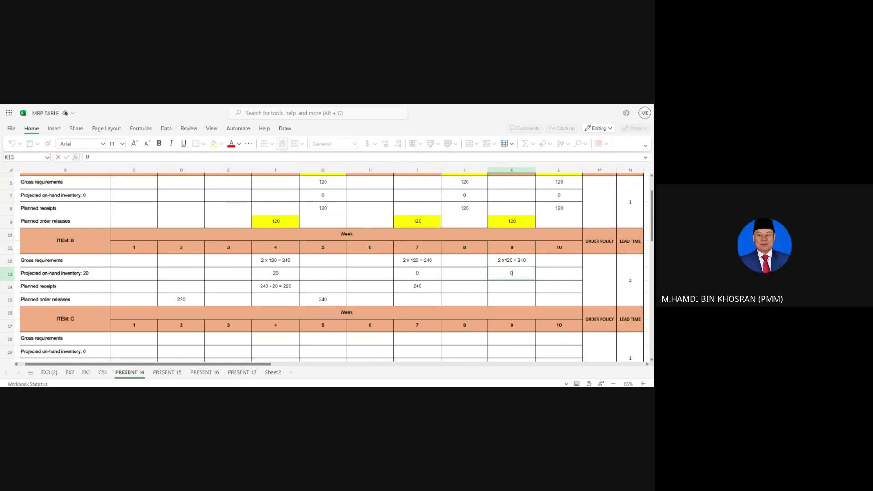
key("Return")
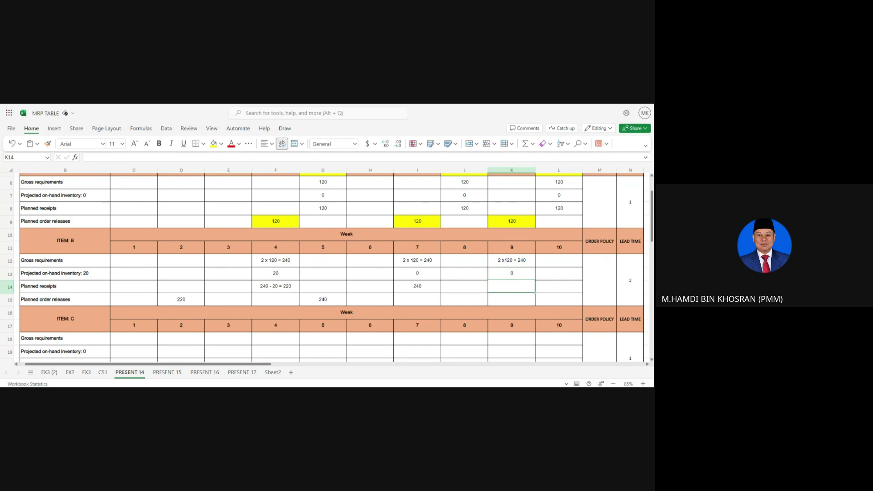
type("240")
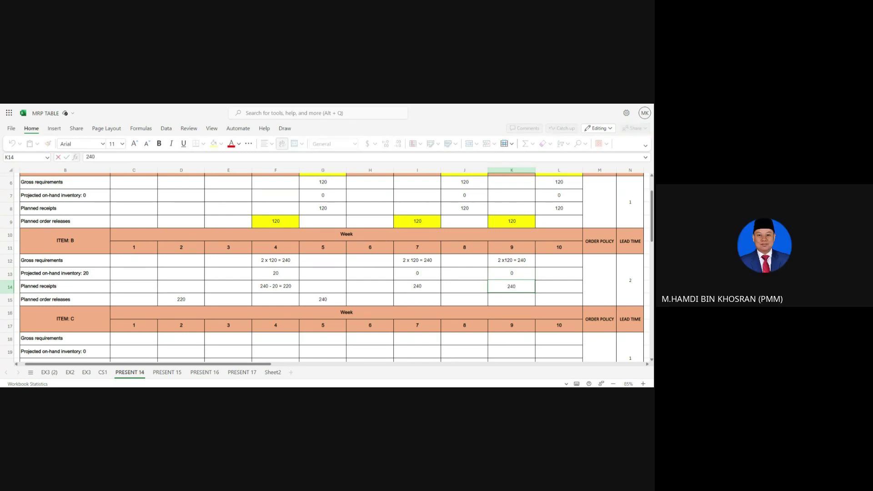
key("Return")
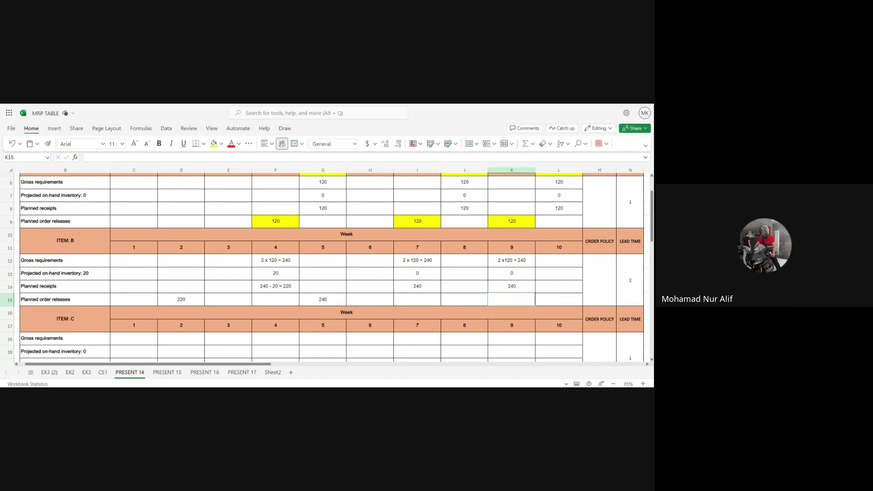
Enter a planned order release of 240 for Item B in week 7
key("Left")
key("Left")
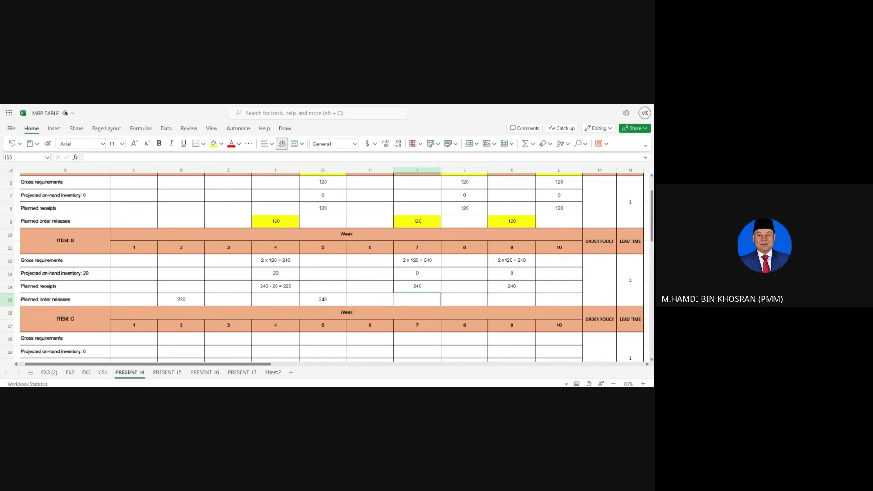
type("240")
key("Tab")
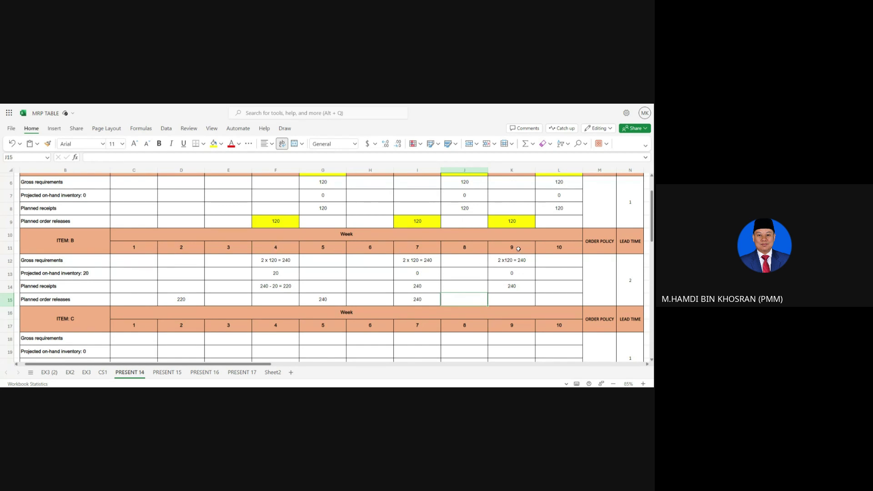
Enter "3 x 120 = 360" as Item C's gross requirements for week 4
left_click(278, 340)
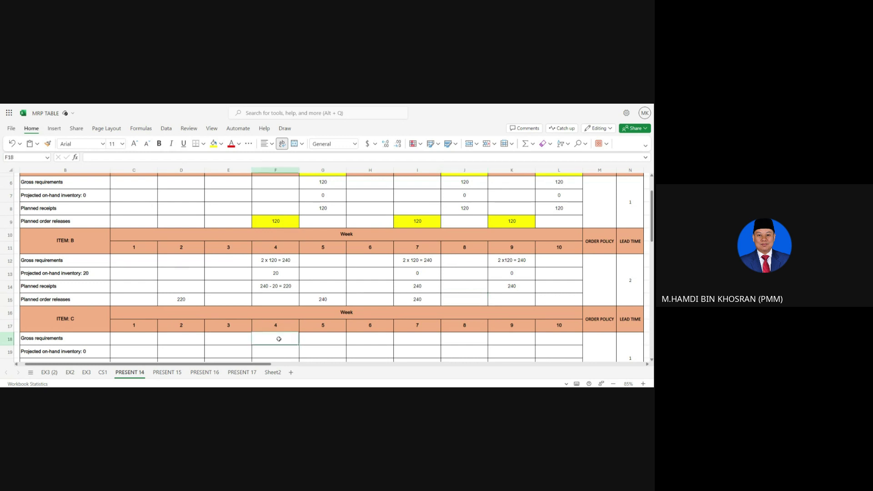
scroll(279, 338, "down", 1)
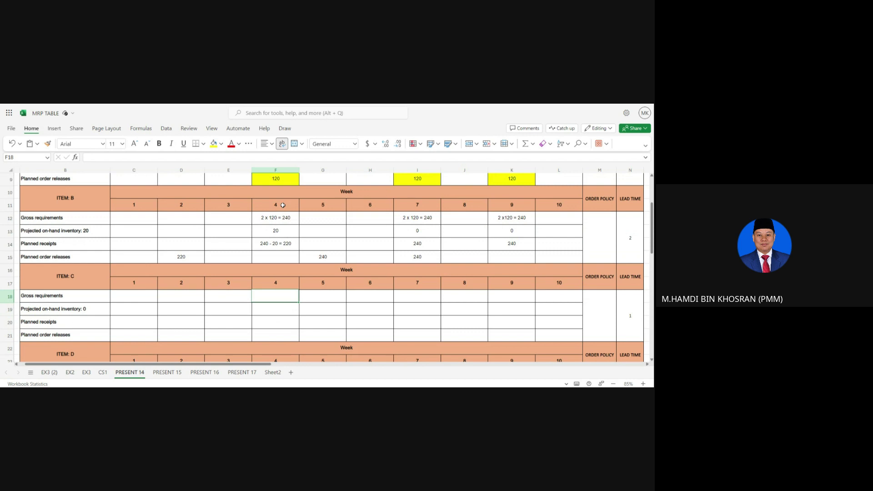
type("3 x")
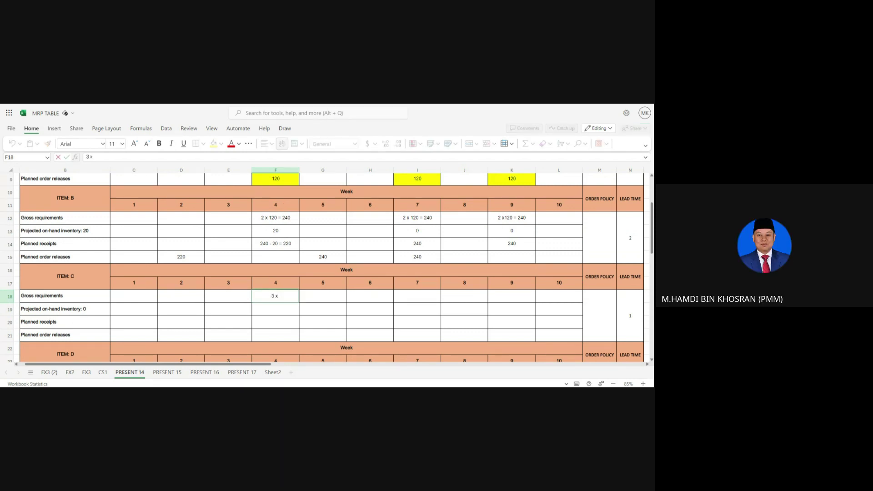
type(" 120 = 360")
key("Tab")
Enter "3 x 120 = 360" as Item C's gross requirements for week 7
key("Tab")
key("Tab")
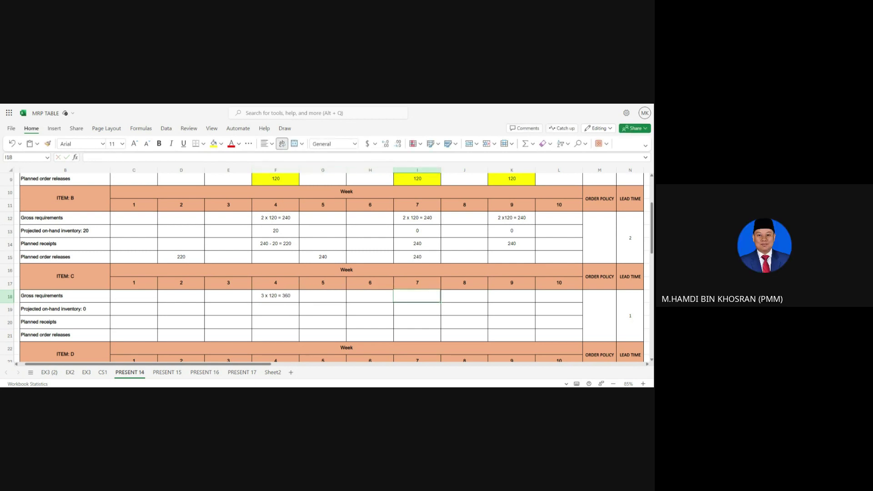
type("3 x")
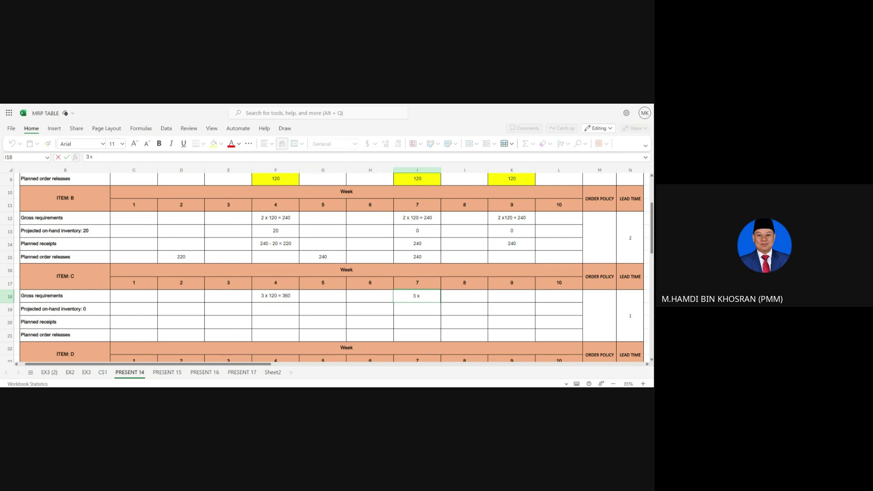
type(" 120 = 360")
key("Tab")
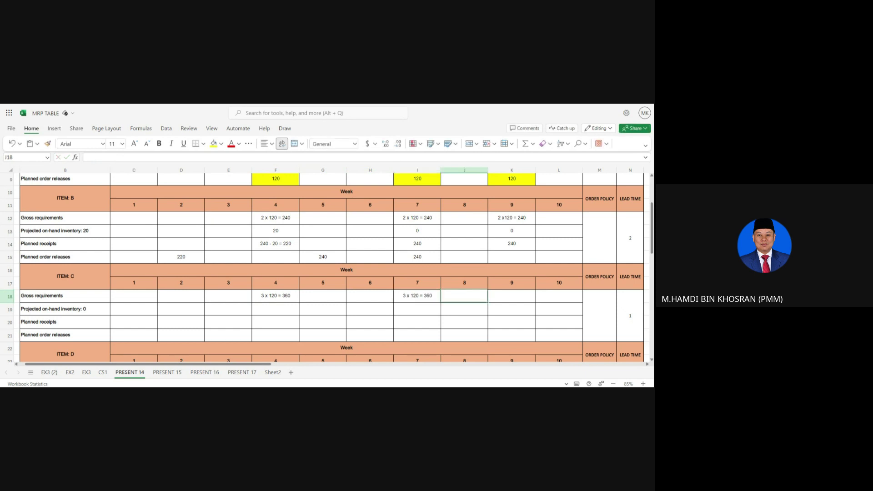
Enter "3 x 120 = 360" as Item C's gross requirements for week 9 and check the row's entries
key("Tab")
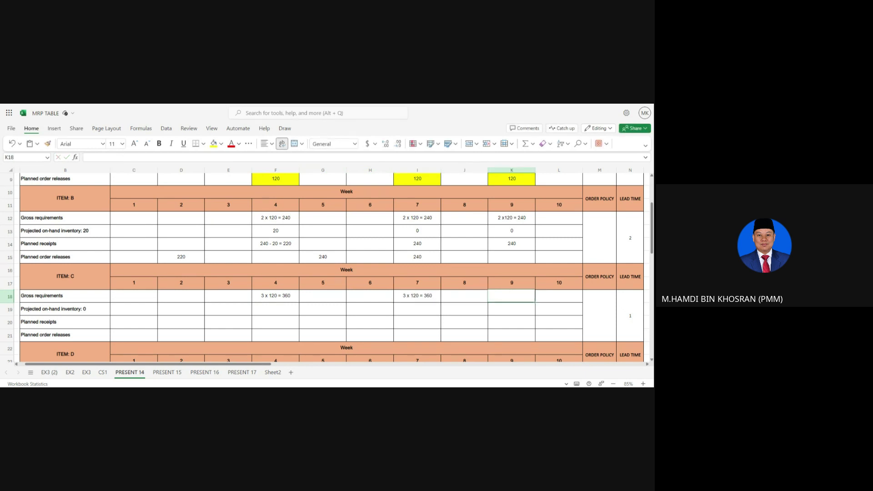
type("3 x 120")
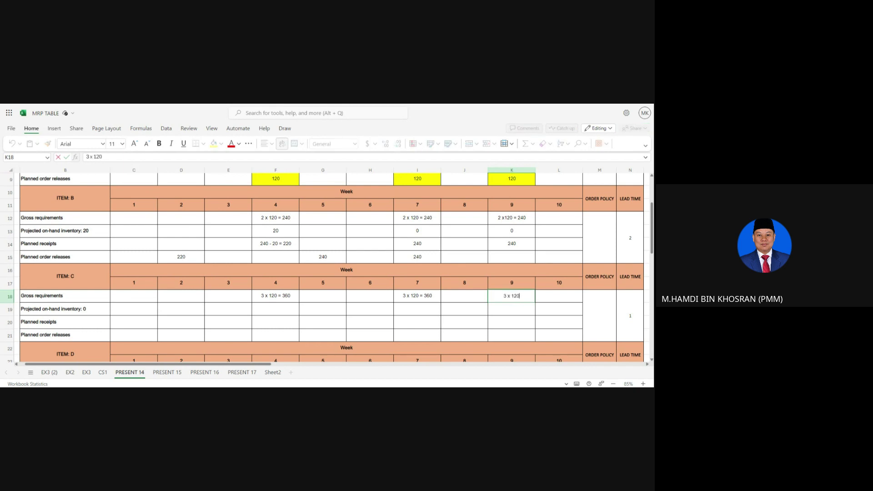
type(" = 360")
left_click(272, 296)
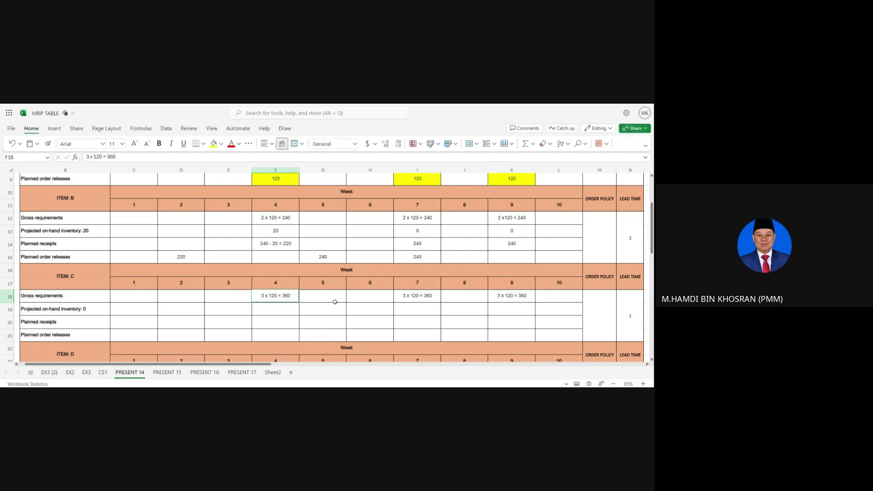
left_click(421, 294)
left_click(502, 297)
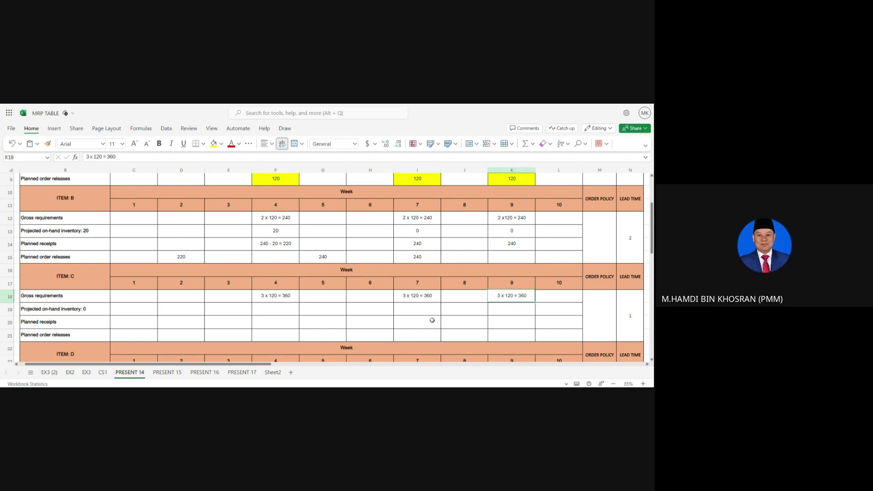
Fill in Item C's week 4 with a projected on-hand inventory of 0 and planned receipts of 360
left_click(77, 311)
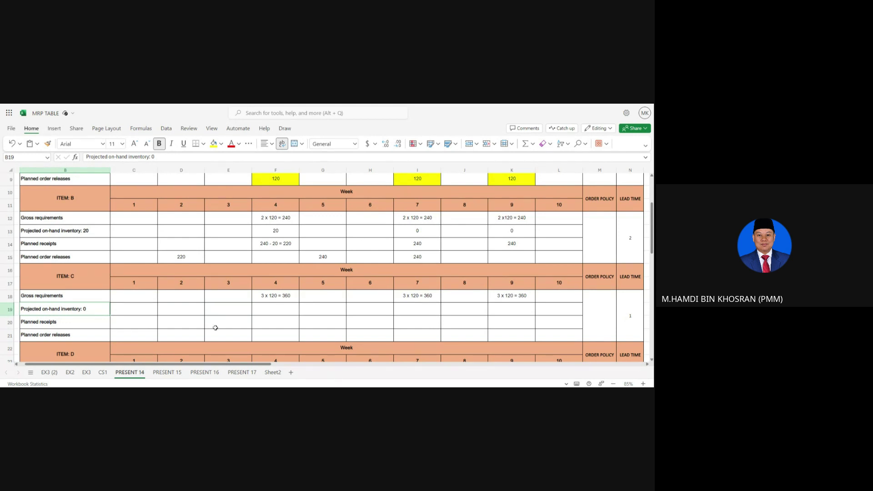
left_click(627, 320)
left_click(280, 309)
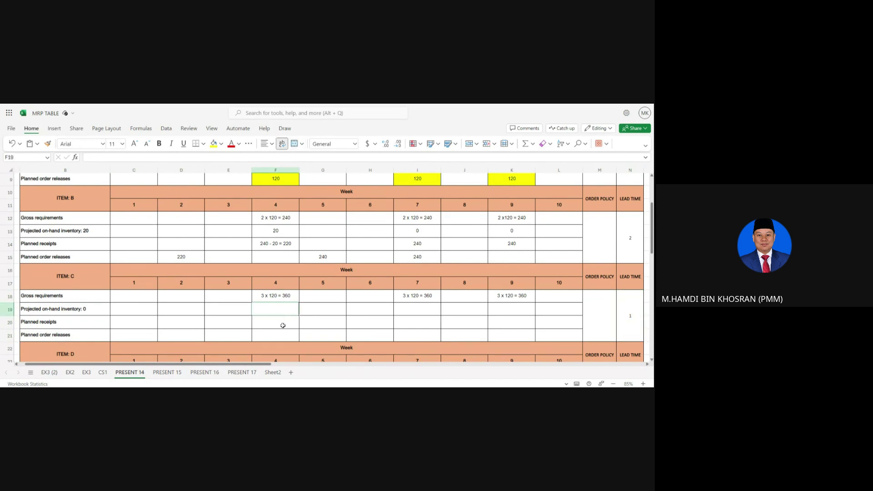
type("0")
key("Return")
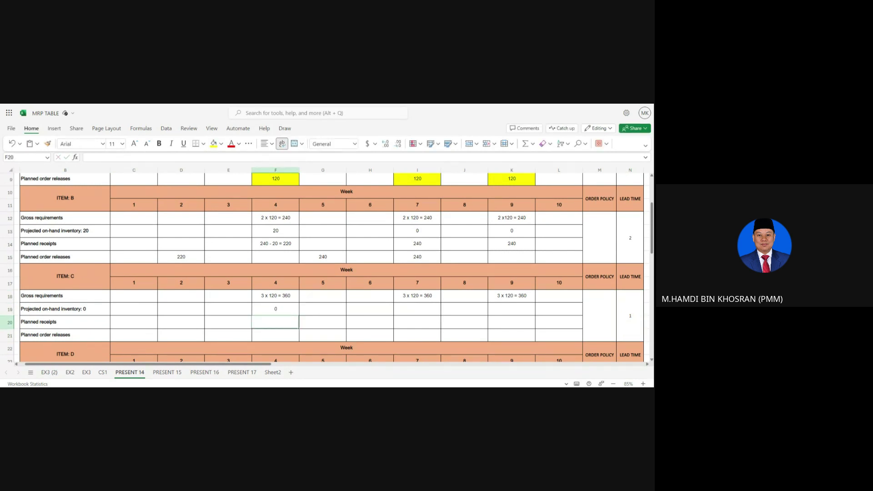
type("360")
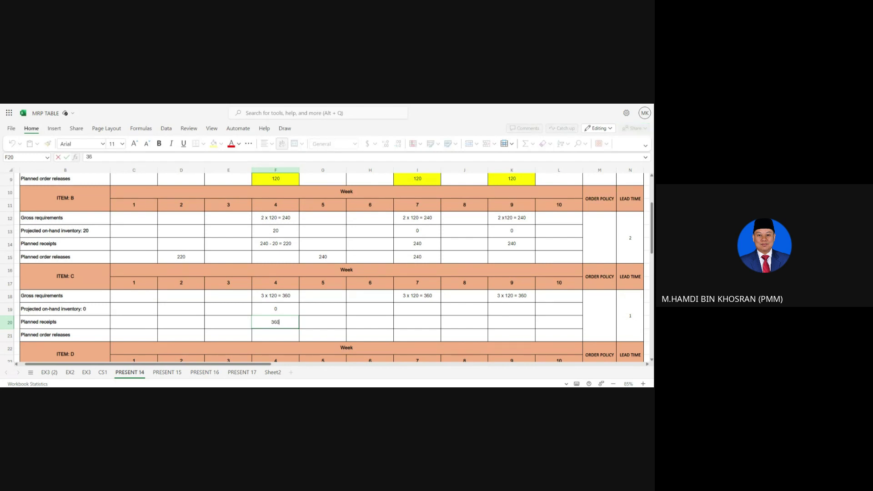
Enter a planned order release of 360 for Item C in week 3
left_click(234, 335)
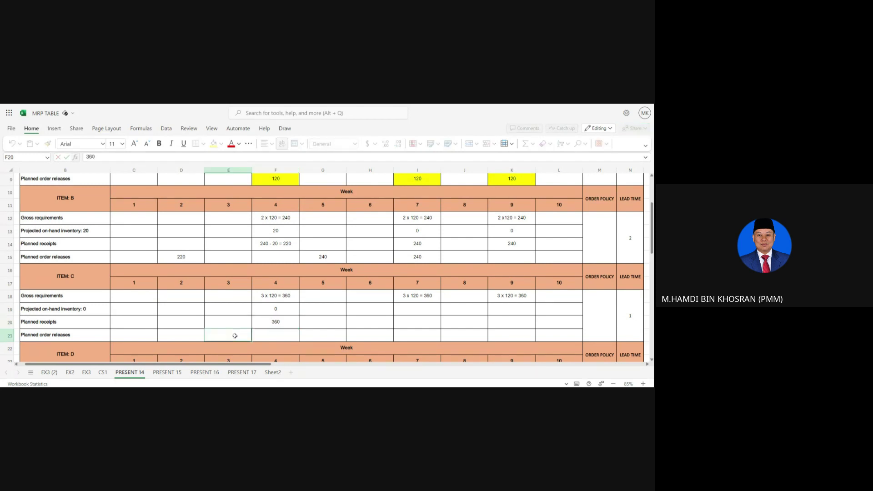
type("360")
key("Tab")
key("Tab")
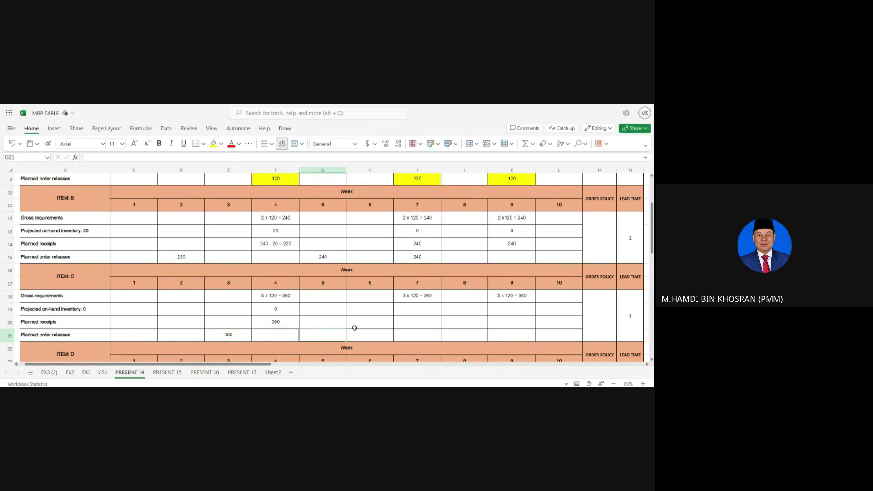
Enter Item C's week 7 on-hand inventory of 0 and planned receipts of 360, with an order release of 360 in week 6
left_click(414, 308)
type("0")
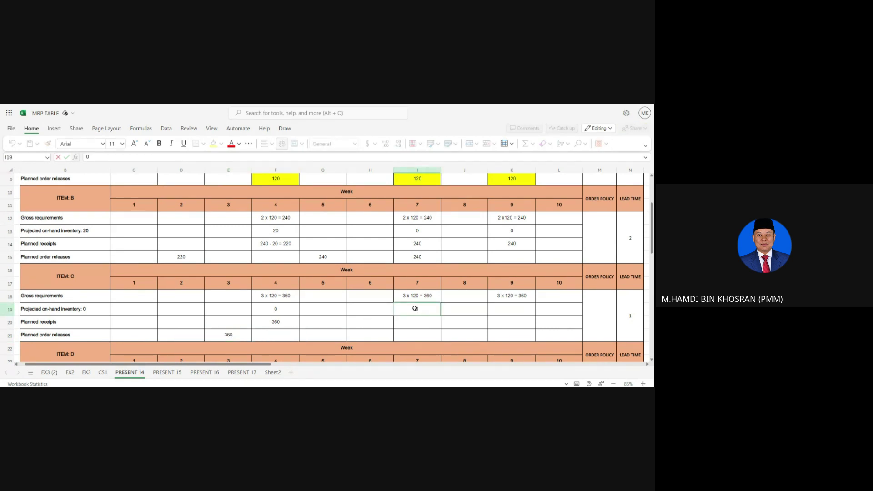
key("Return")
type("360")
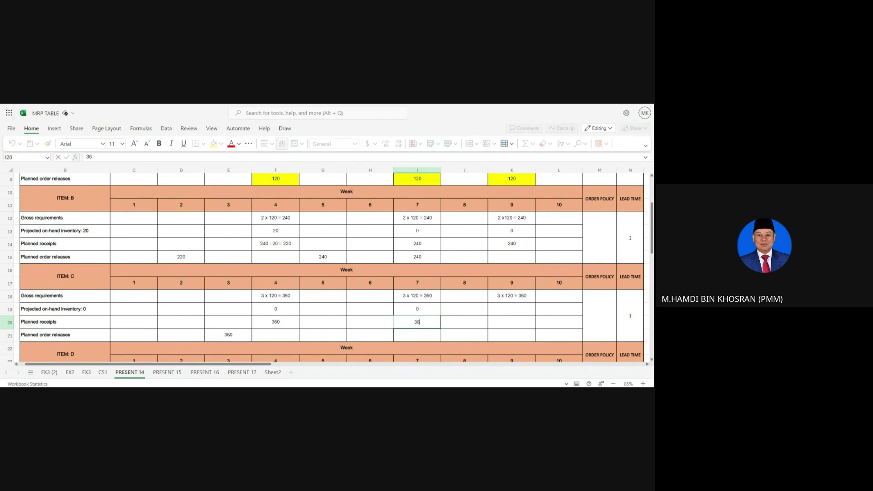
left_click(374, 334)
type("360")
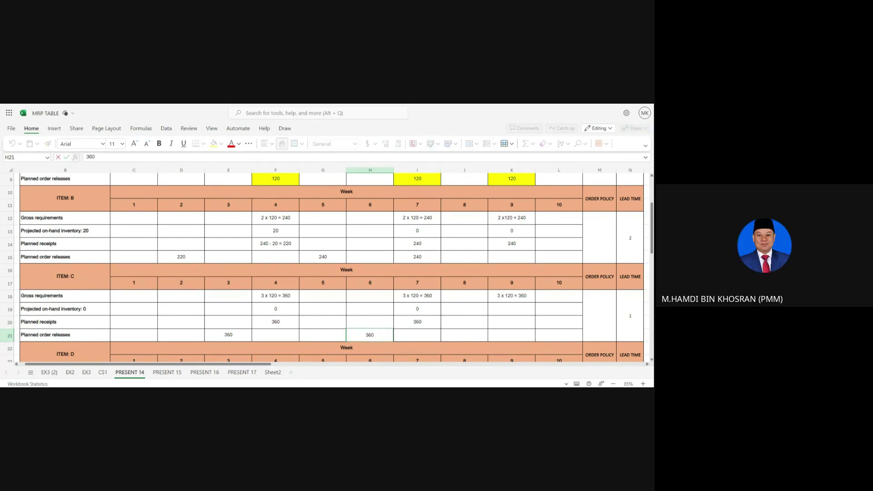
Enter Item C's week 9 on-hand inventory of 0 and planned receipts of 360, with an order release of 360 in week 8
left_click(514, 310)
type("0")
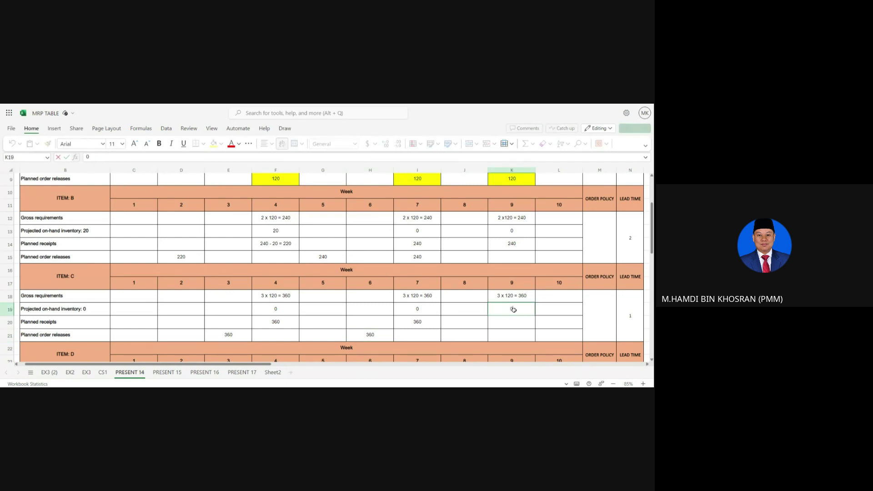
left_click(515, 320)
type("360")
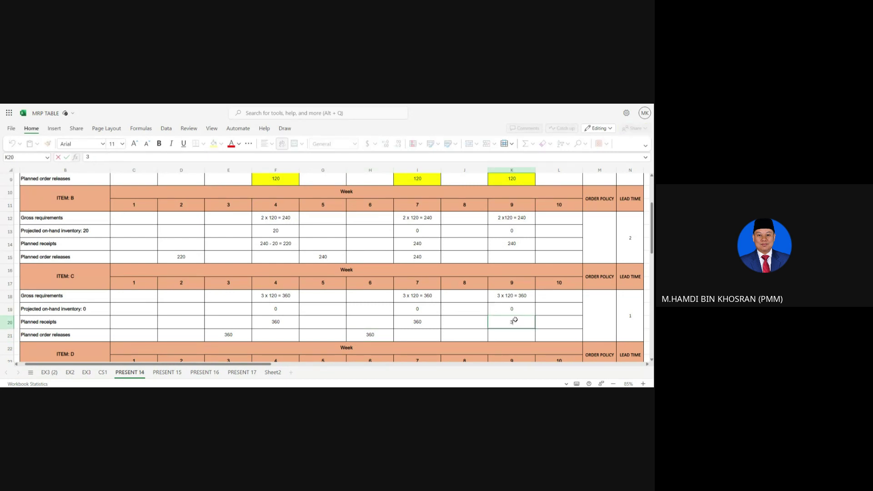
left_click(470, 335)
type("360")
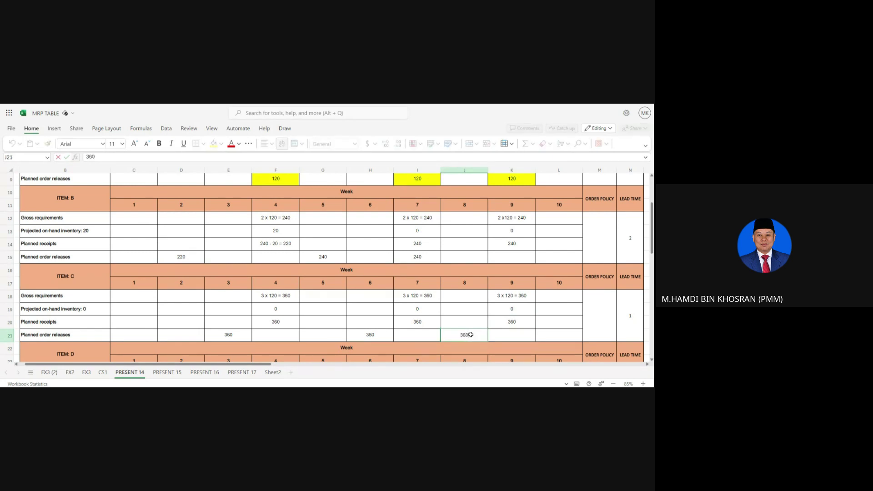
key("Tab")
key("Tab")
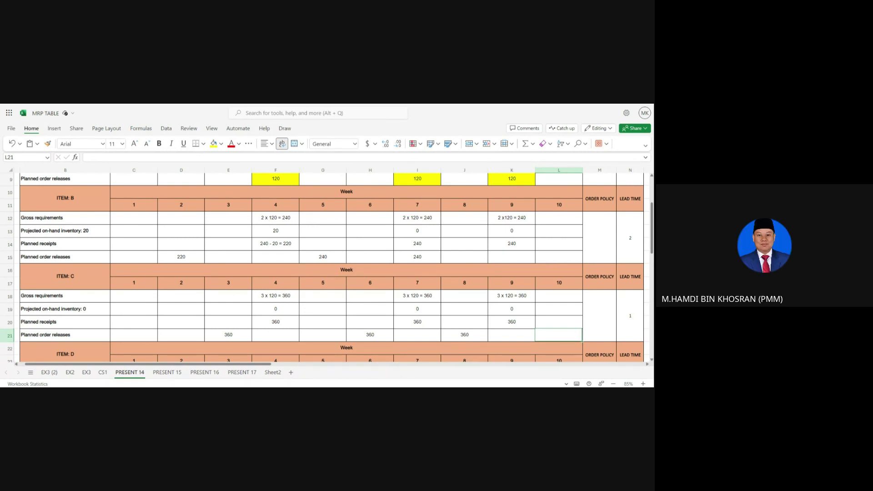
Enter "2 x 120 = 240" as Item D's gross requirements for week 4, based on Item A's planned order releases
scroll(472, 328, "down", 3)
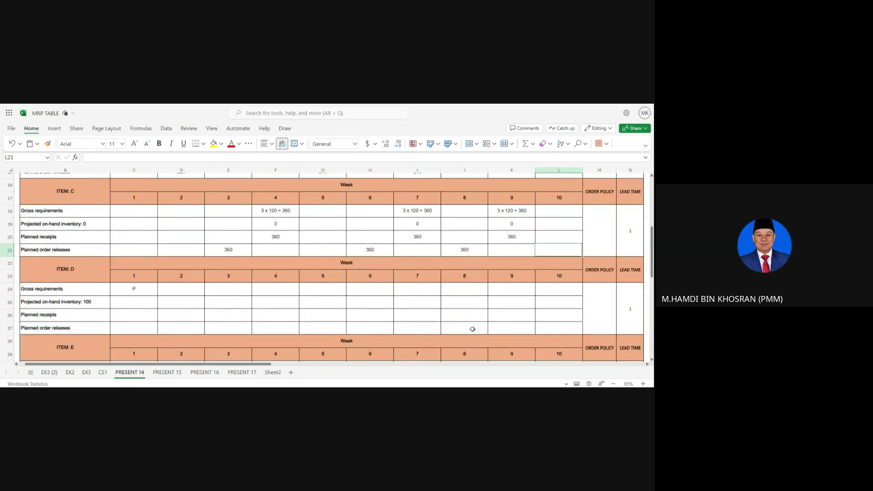
left_click(276, 291)
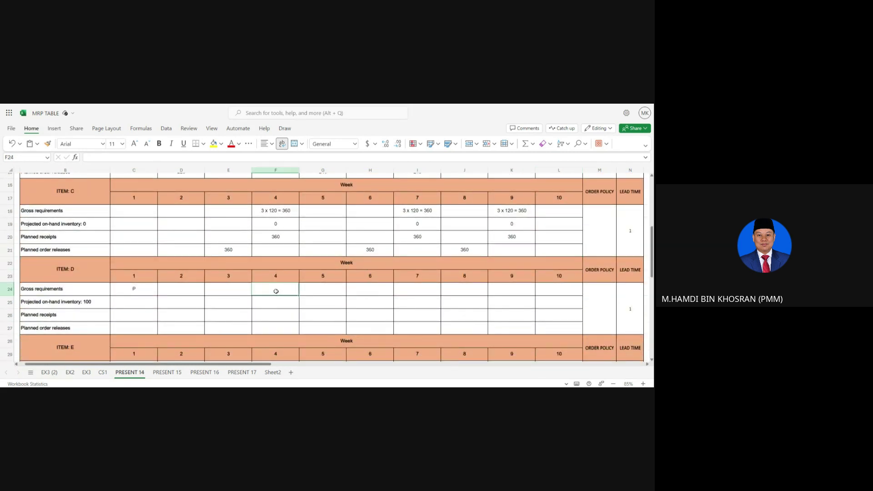
left_click(431, 291)
left_click(516, 292)
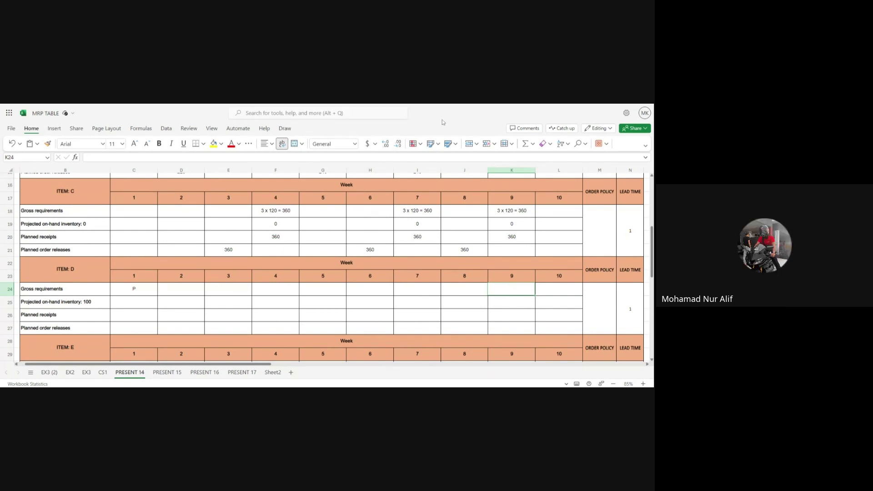
left_click(230, 290)
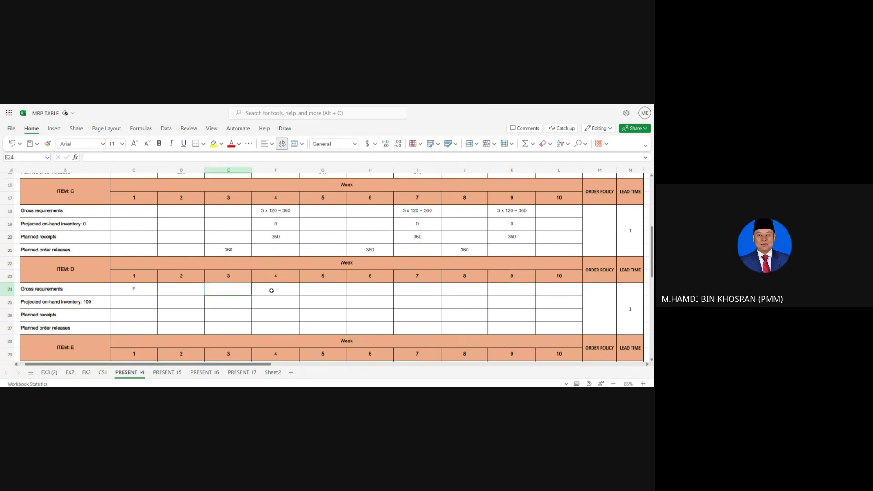
scroll(274, 300, "up", 5)
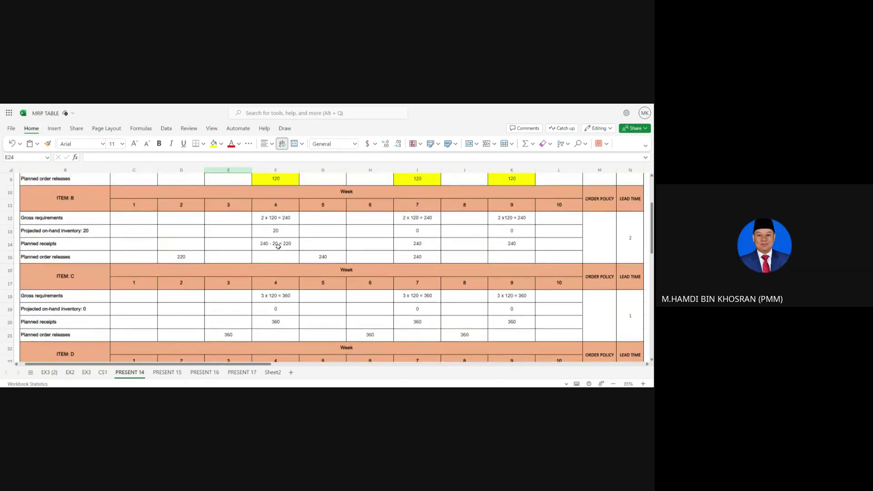
scroll(282, 210, "down", 5)
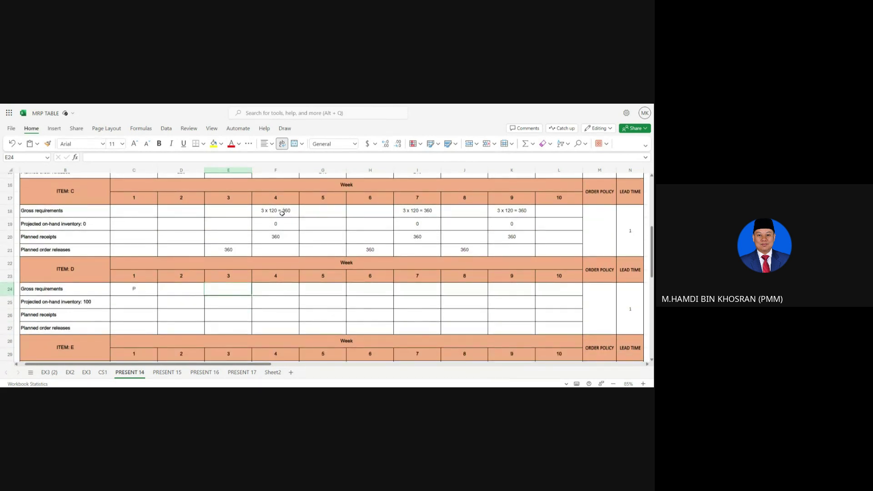
left_click(278, 290)
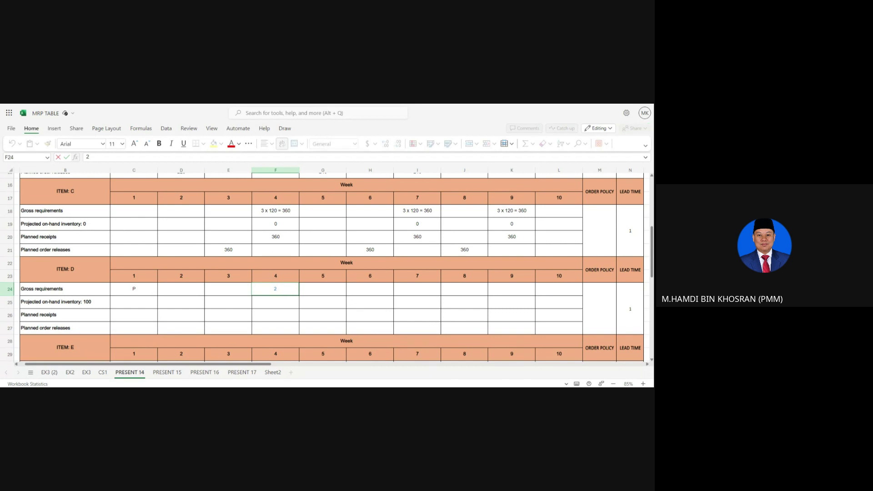
type("x 120 = 240")
key("Tab")
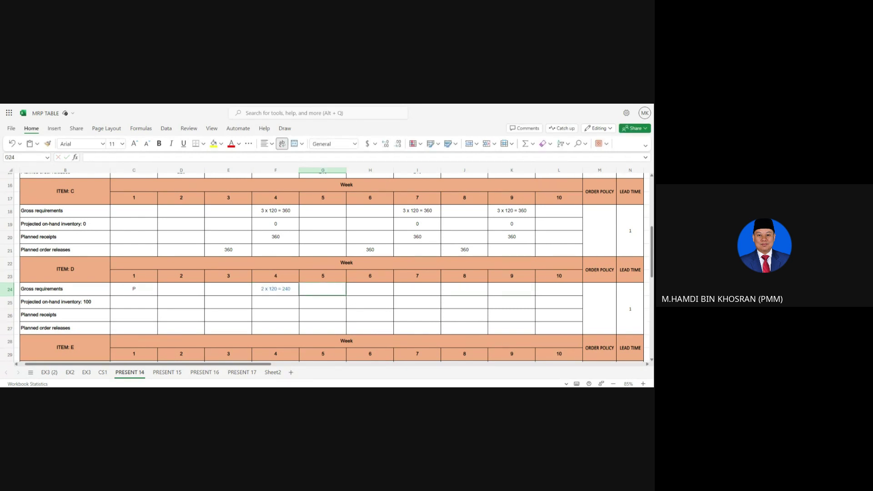
Enter Item D's gross requirements for week 7 as "2 x 120 = 240" and for week 9 as "2 x120 = 240"
key("Tab")
key("Tab")
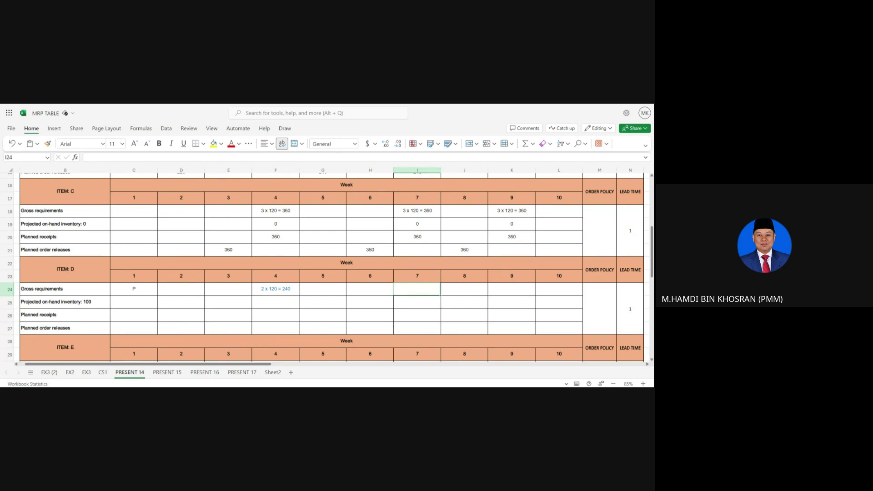
type("2 x")
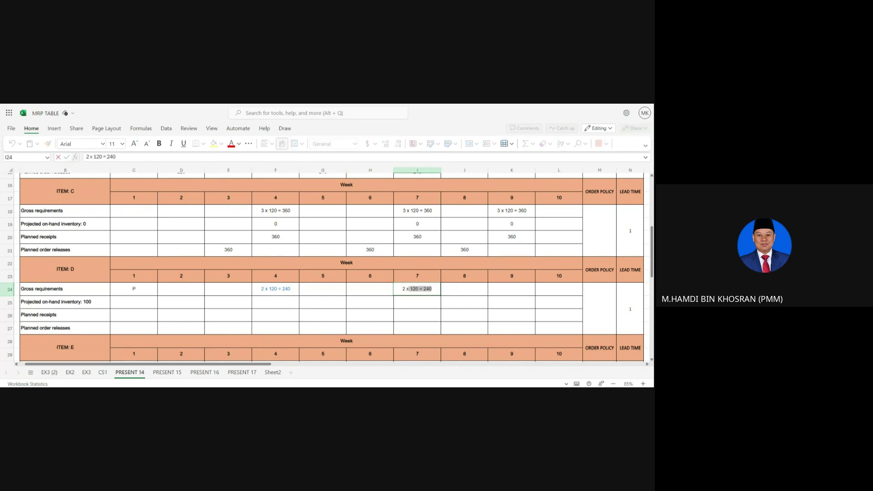
key("Tab")
key("Tab")
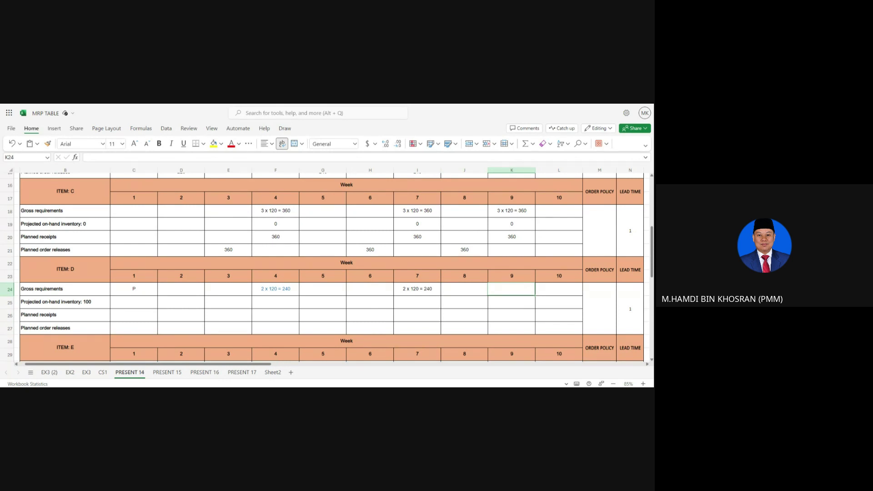
type("2 x")
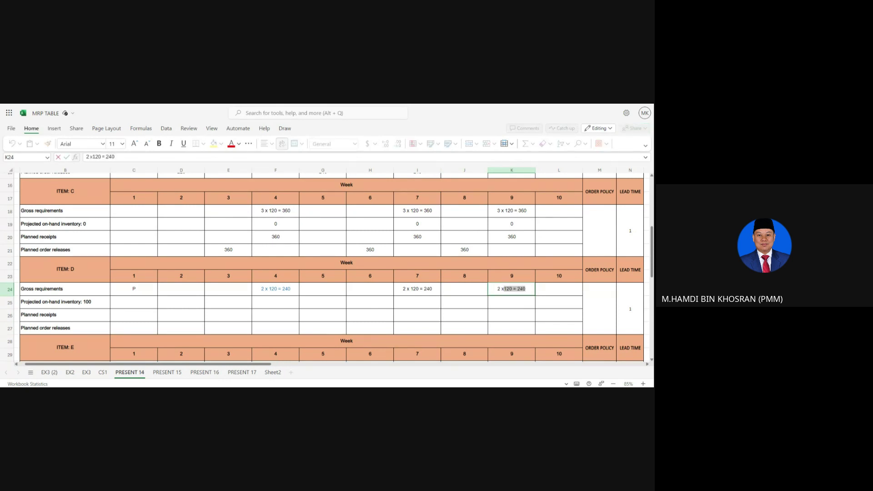
key("Tab")
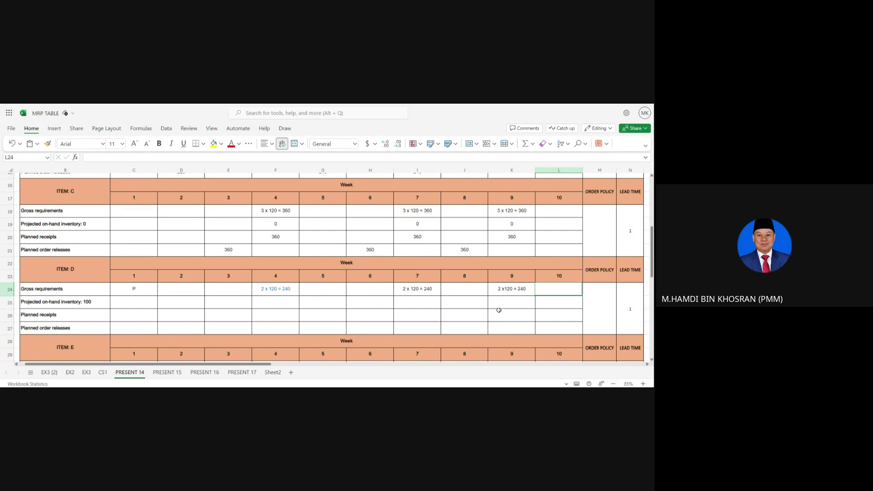
Change the font colour of Item D's week 4 gross requirements to black
left_click(276, 289)
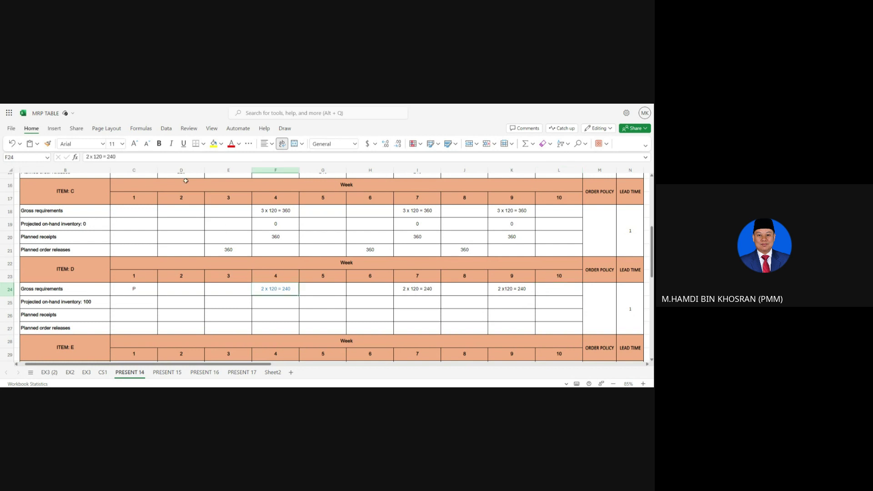
left_click(239, 144)
left_click(251, 158)
left_click(278, 314)
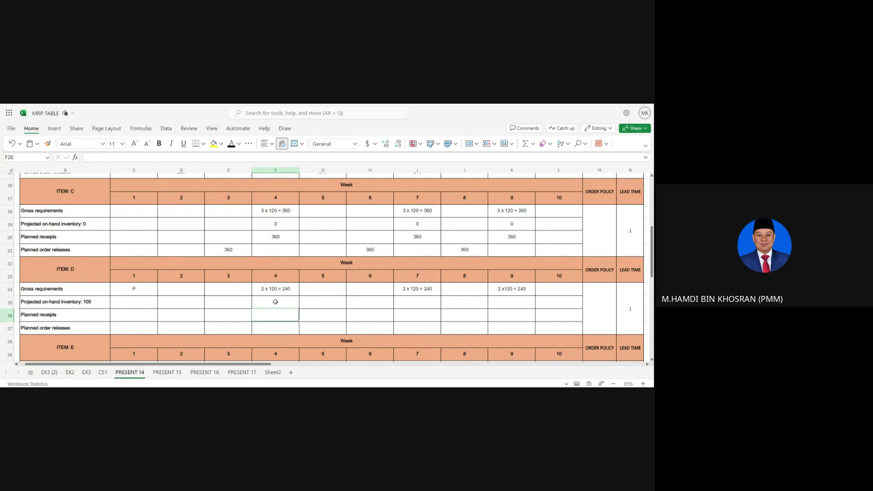
Delete the stray "P" from Item D's week 1 gross requirements
left_click(60, 302)
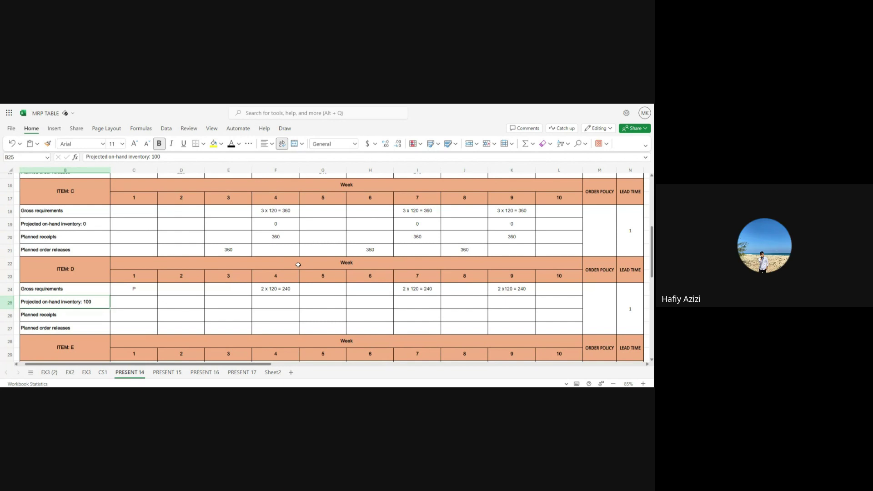
scroll(372, 282, "down", 1)
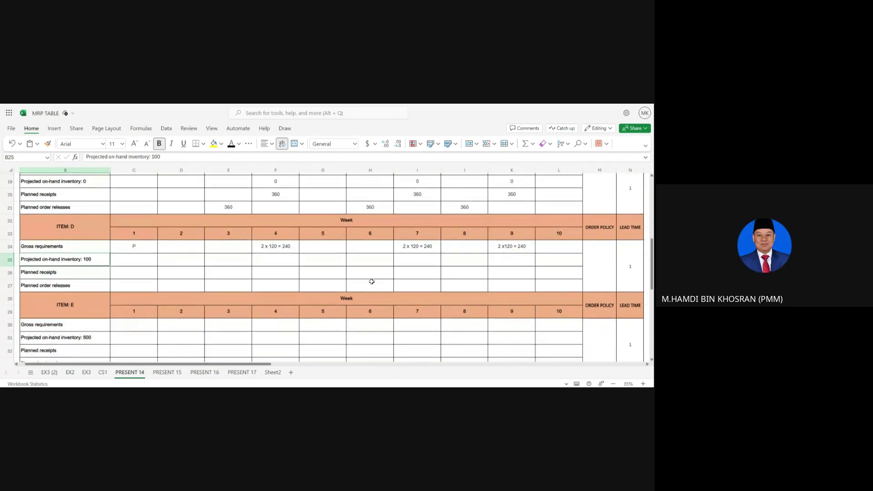
left_click(143, 246)
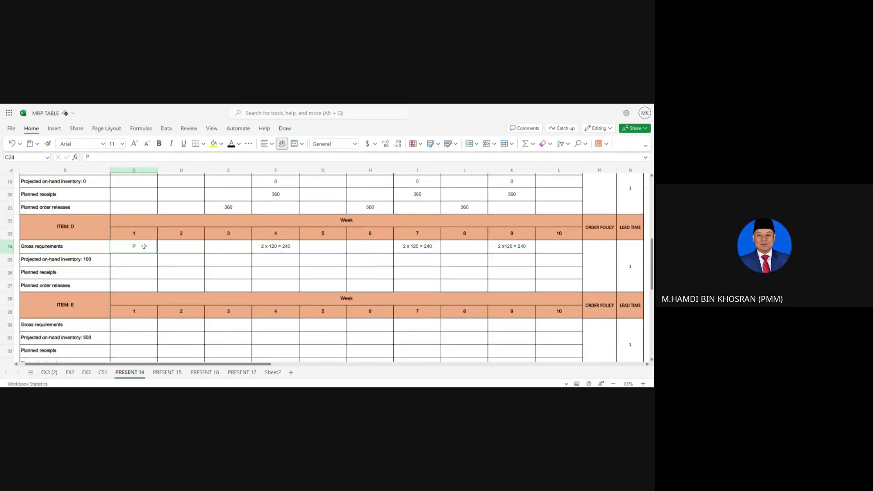
key("Delete")
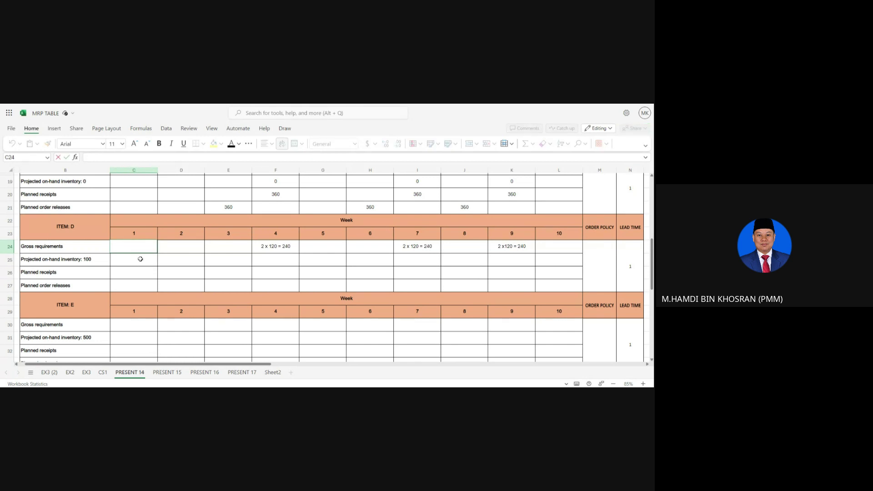
Enter Item D's week 4 on-hand inventory of 100 and planned receipts of 140, with an order release of 140 in week 3
left_click(139, 261)
left_click(278, 261)
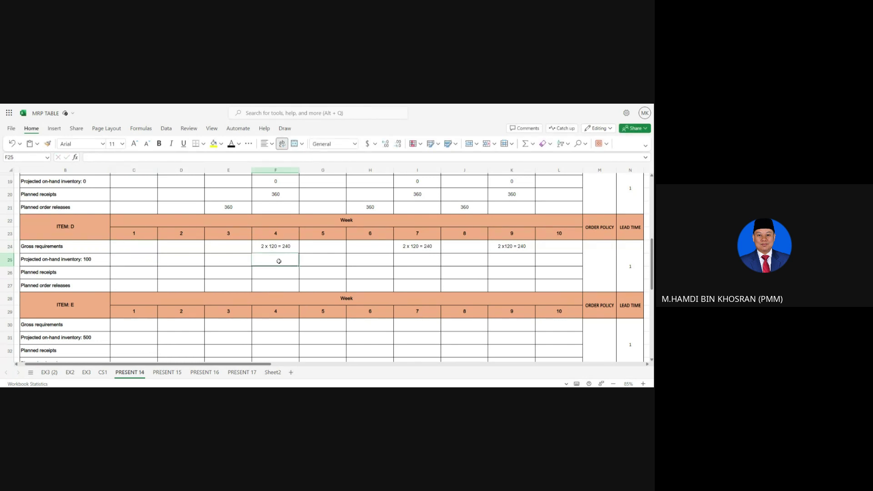
type("100")
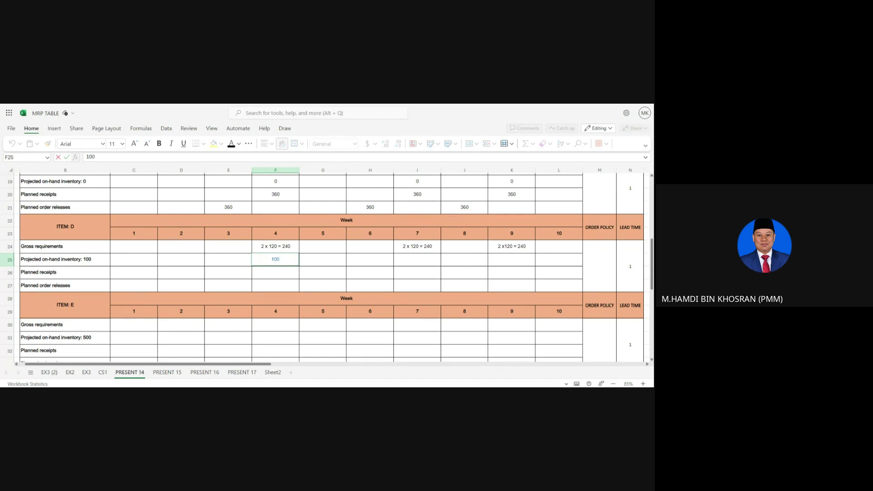
key("Return")
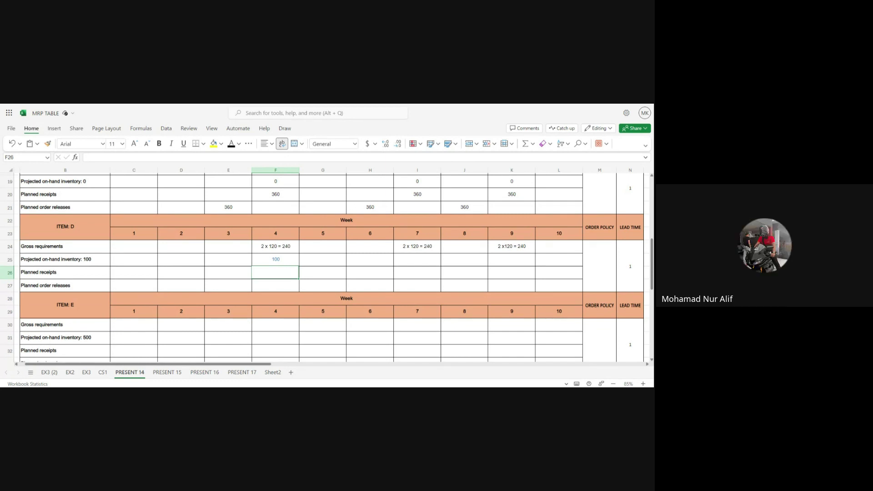
type("140")
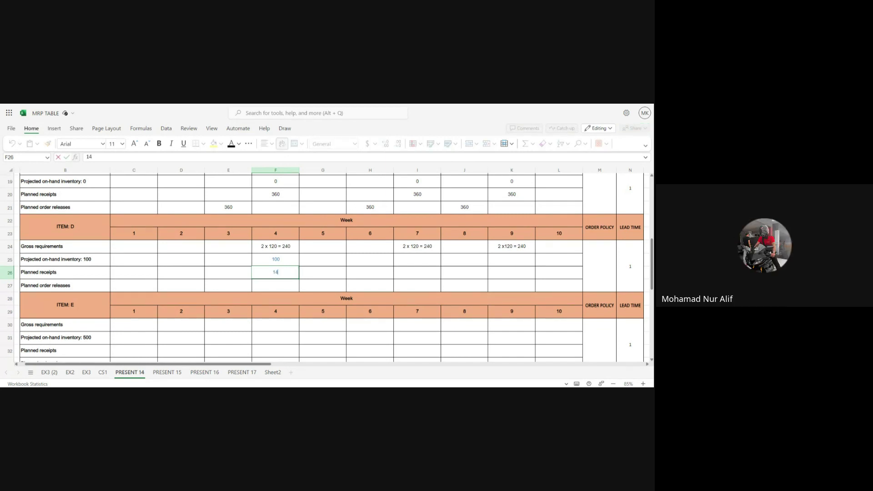
left_click(239, 285)
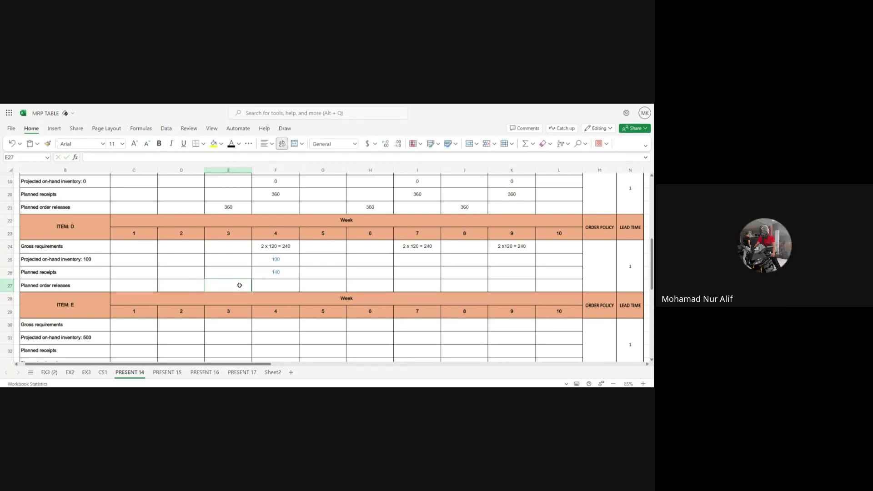
type("140")
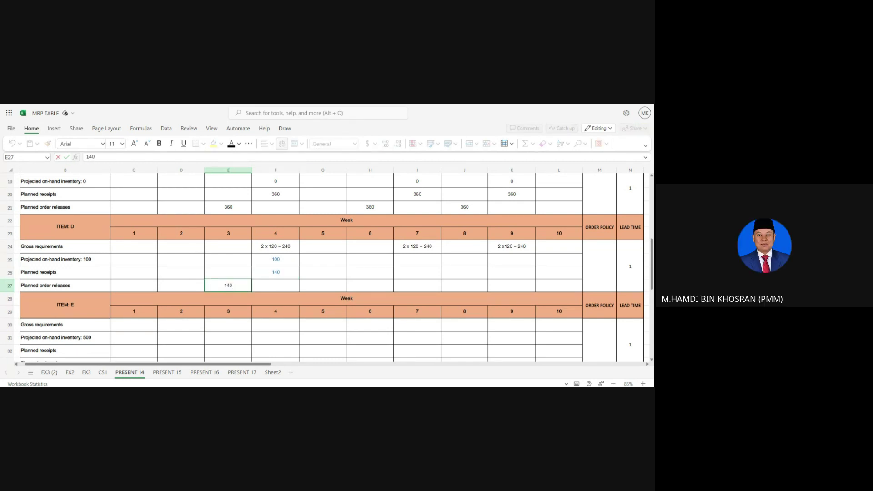
key("Tab")
Enter Item D's week 7 on-hand inventory of 0 and planned receipts of 240, with an order release of 240 in week 6
left_click(420, 260)
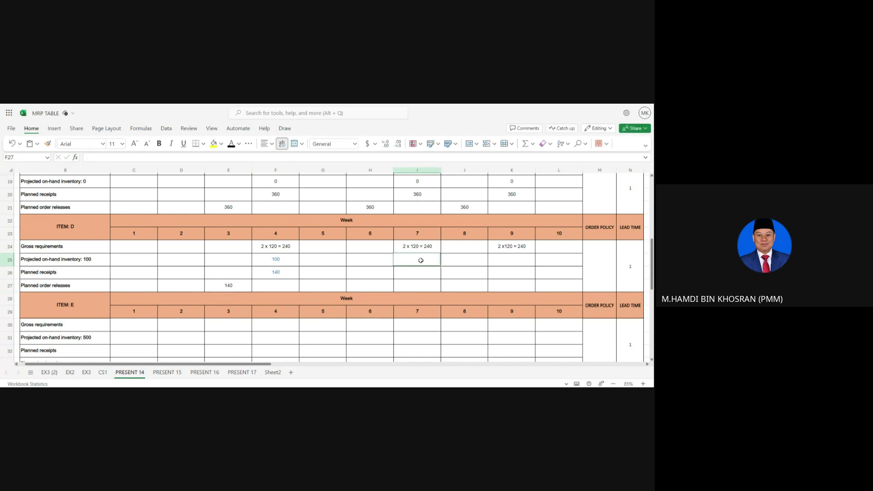
type("0")
key("Return")
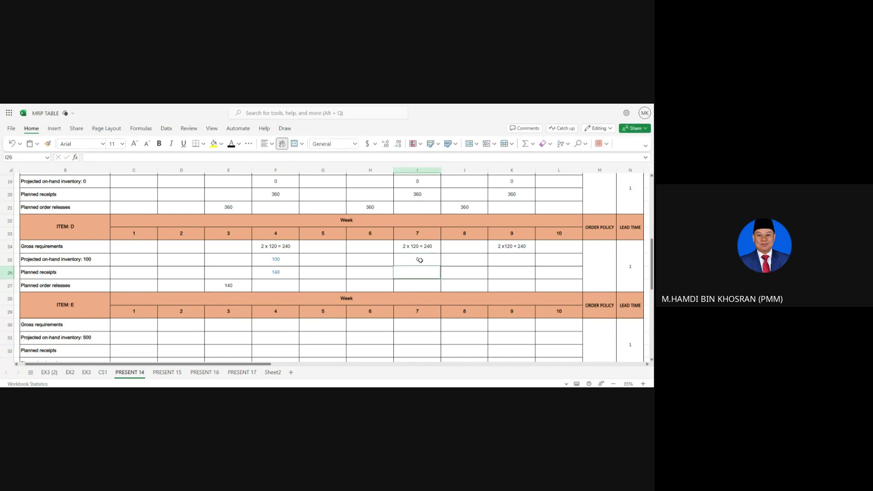
type("240")
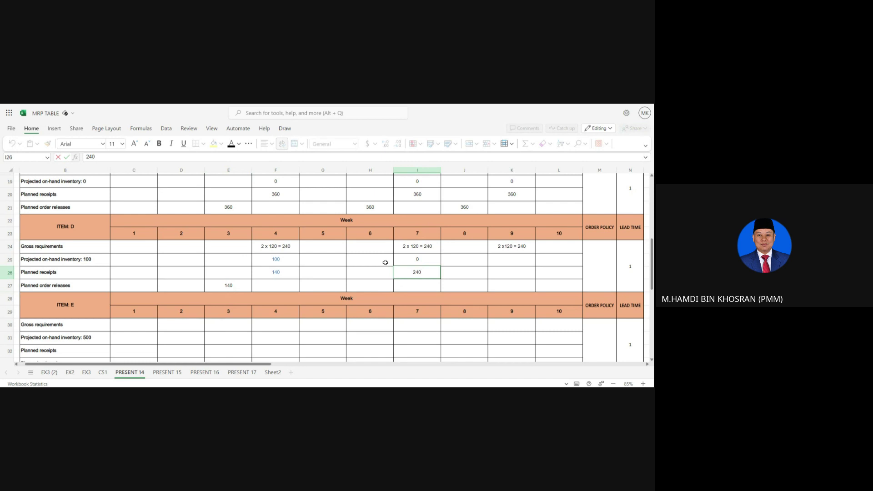
left_click(379, 286)
type("240")
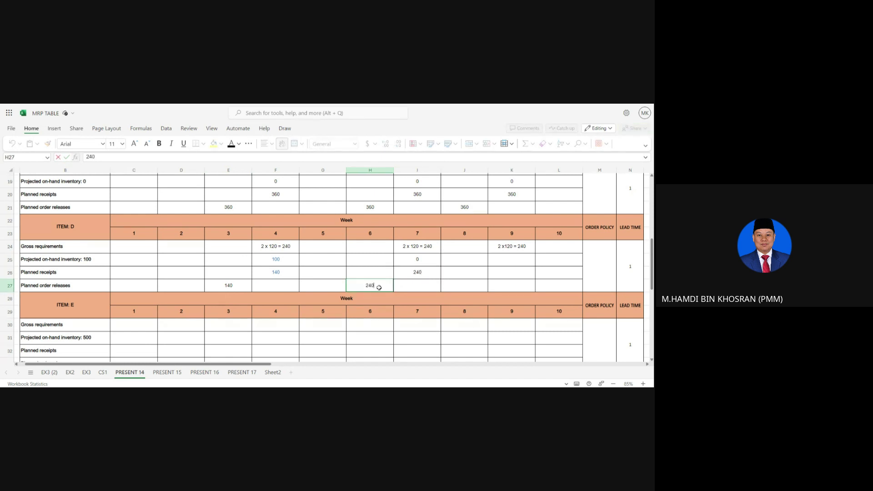
key("Tab")
Enter Item D's week 9 on-hand inventory of 0 and planned receipts of 240, with an order release of 240 in week 8
left_click(512, 259)
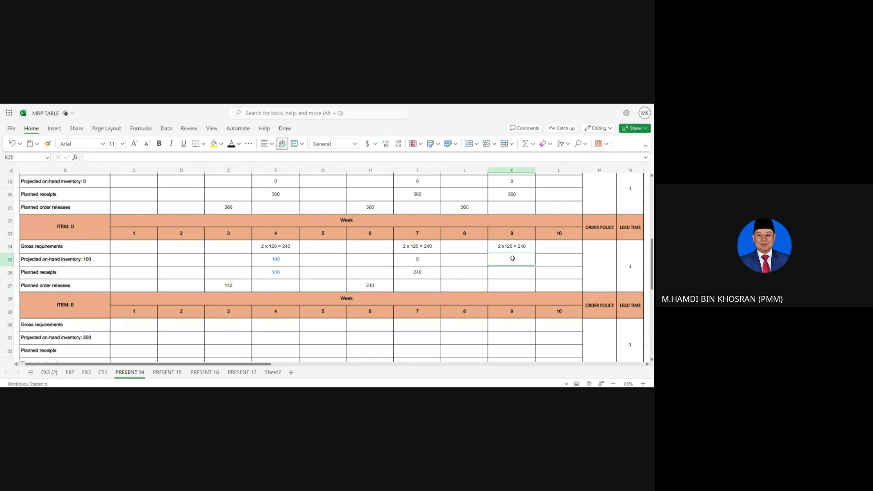
type("0")
key("Return")
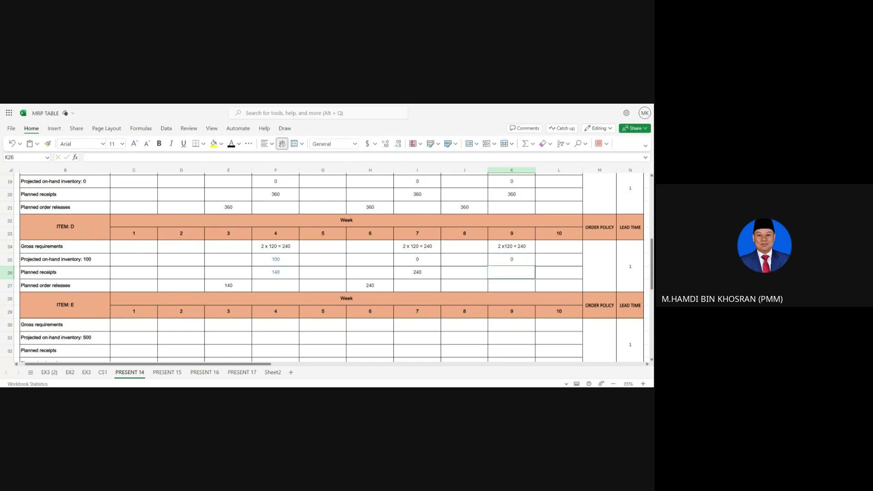
type("240")
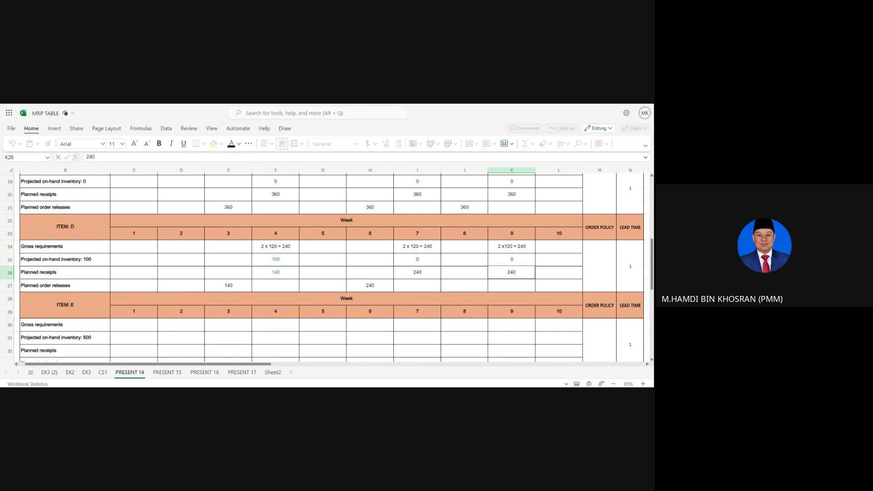
left_click(467, 288)
type("240")
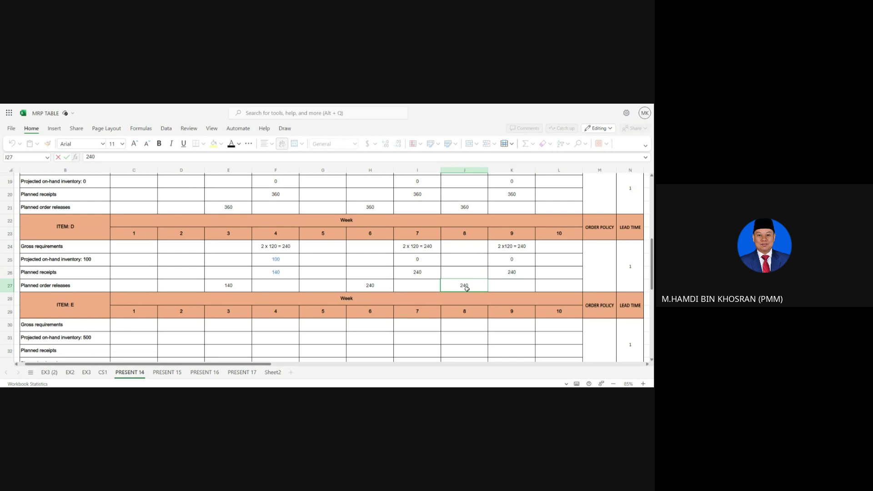
key("Tab")
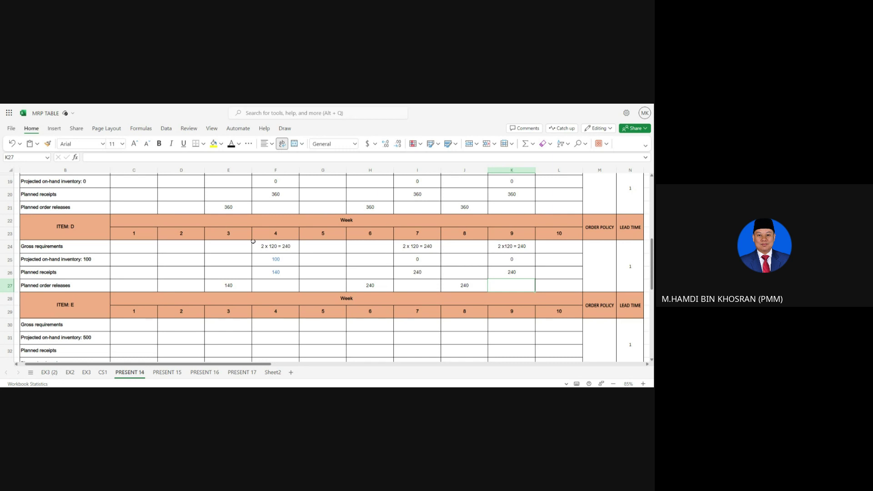
Highlight Item B's planned order releases in weeks 2, 5 and 7 with yellow fill
scroll(223, 252, "down", 2)
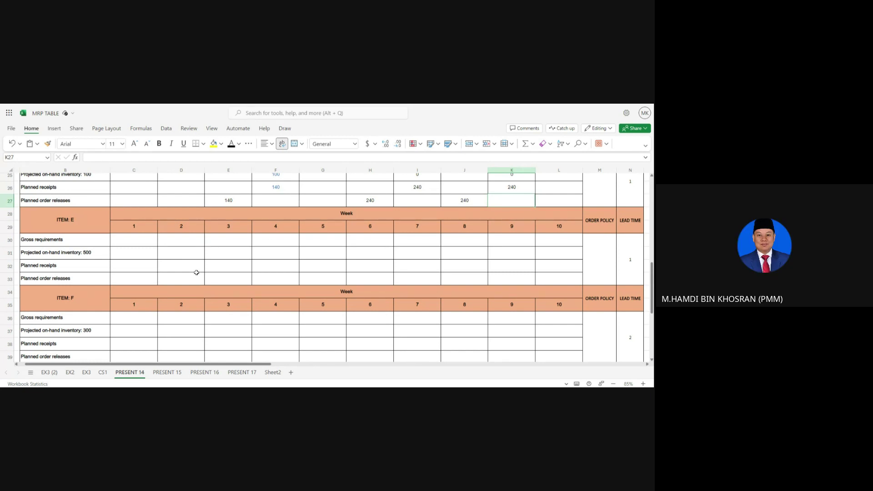
scroll(196, 272, "up", 3)
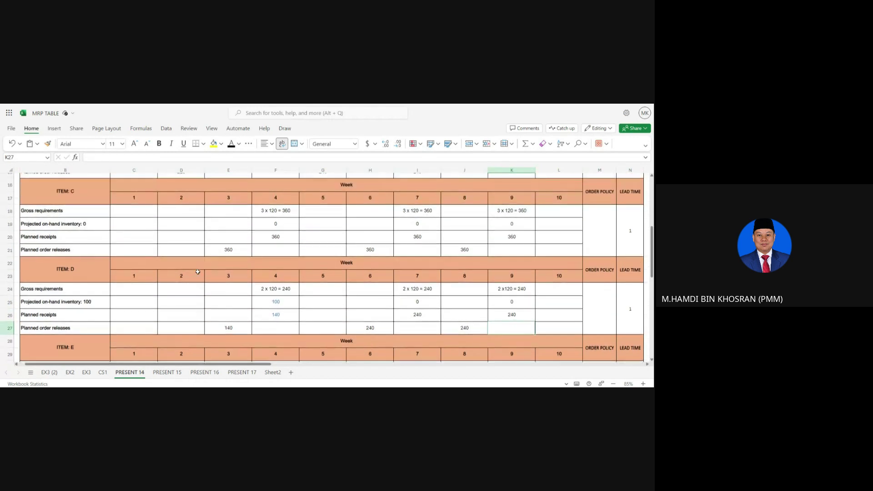
scroll(197, 271, "up", 2)
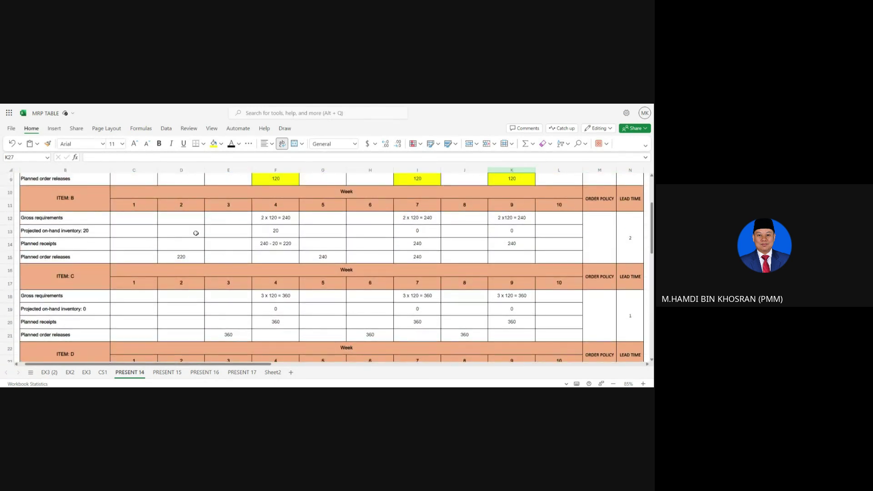
left_click(184, 258)
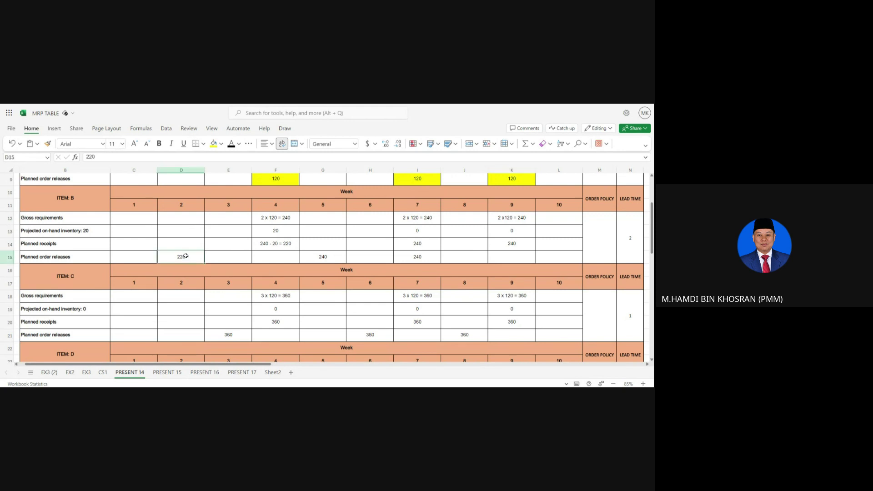
left_click(213, 144)
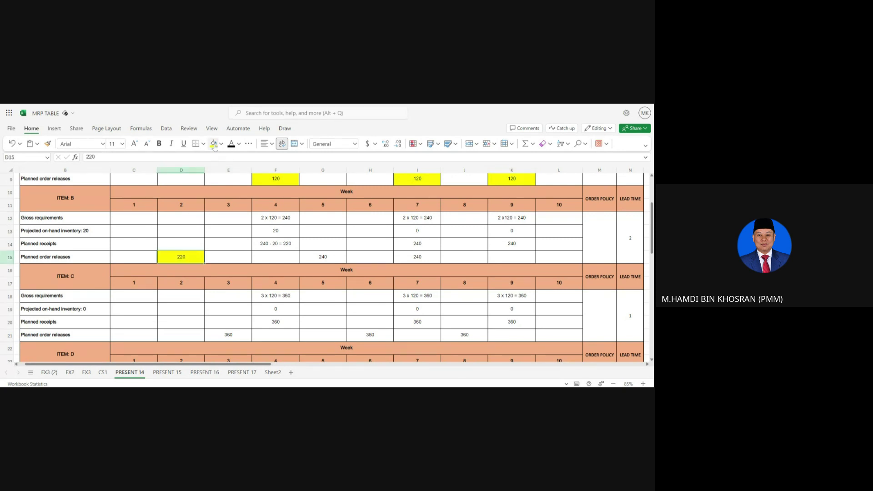
left_click(329, 255)
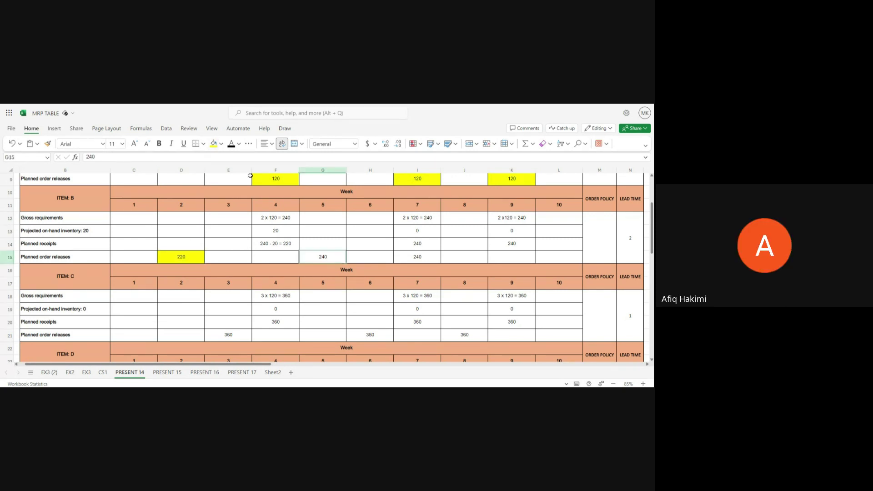
left_click(213, 144)
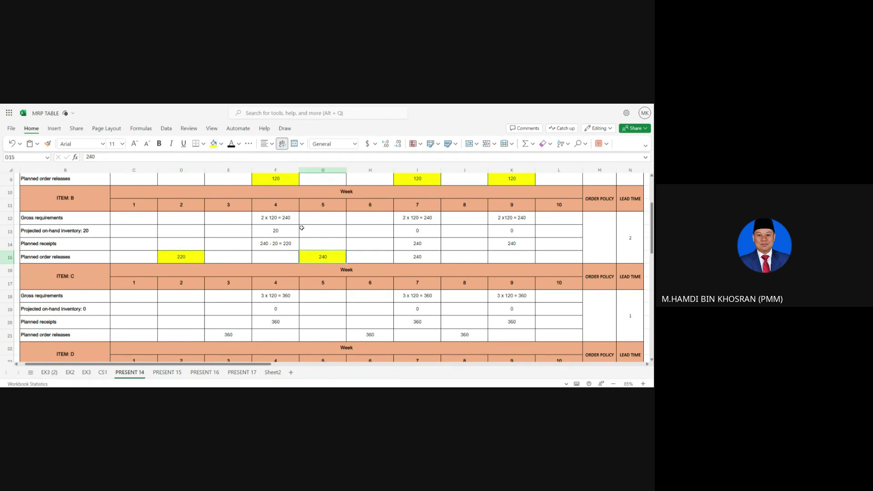
left_click(419, 259)
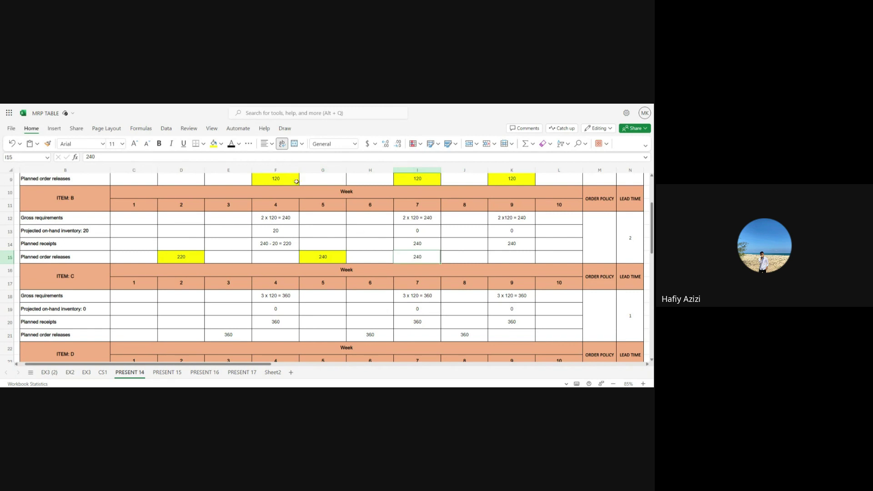
left_click(214, 144)
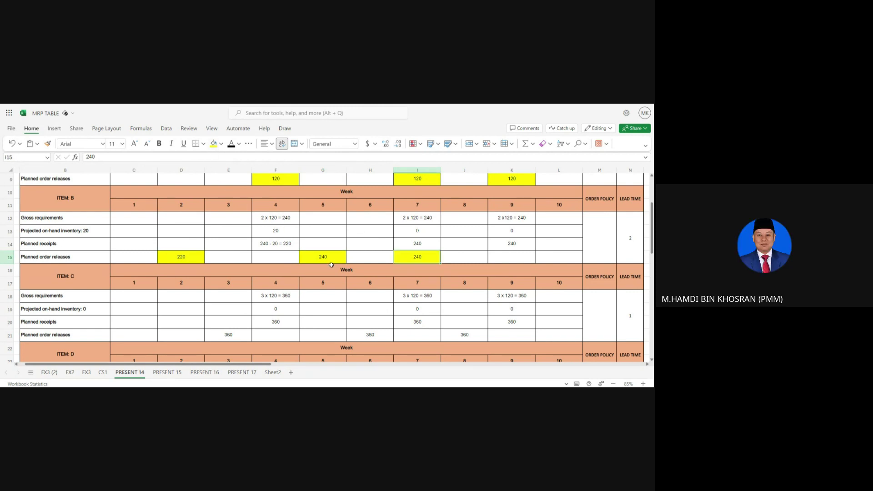
Enter Item D's additional gross requirements of 220 in week 2 and 240 in week 5, matching Item B's planned order releases
scroll(329, 263, "down", 1)
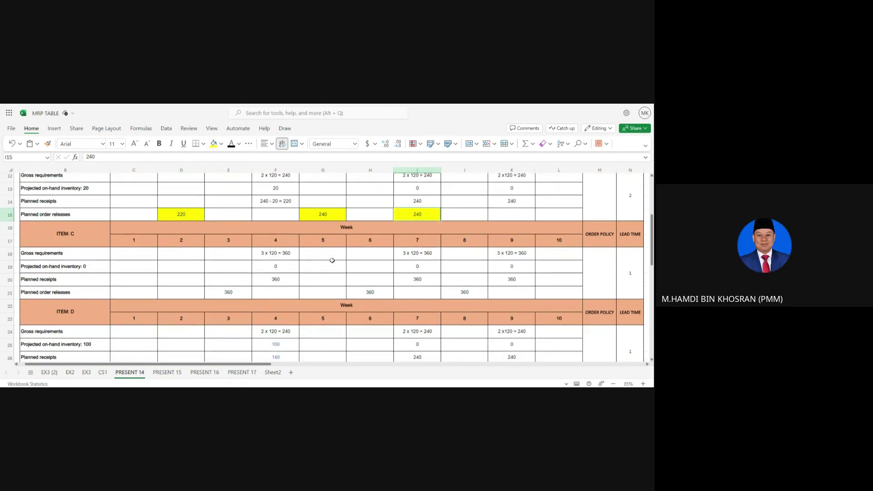
scroll(312, 251, "up", 1)
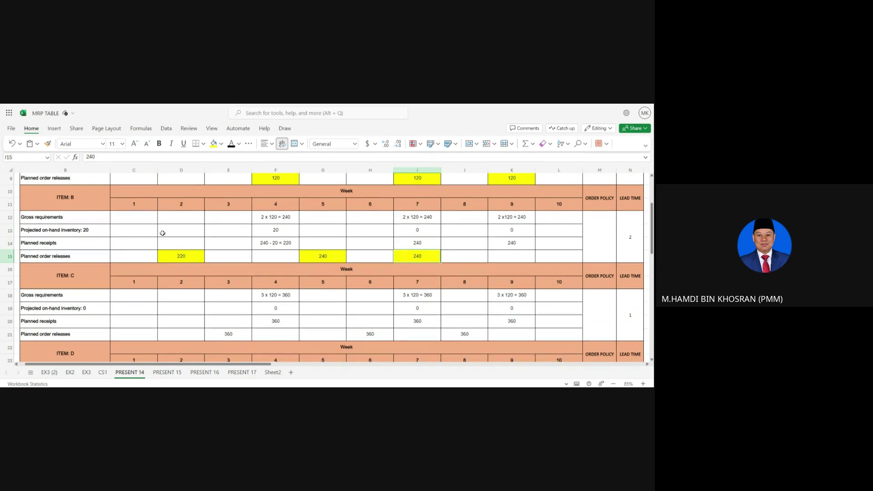
scroll(164, 231, "down", 2)
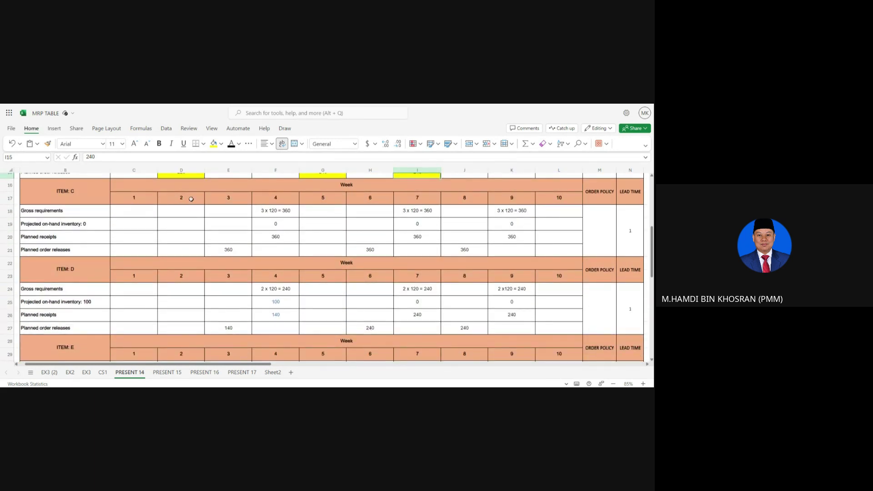
left_click(180, 288)
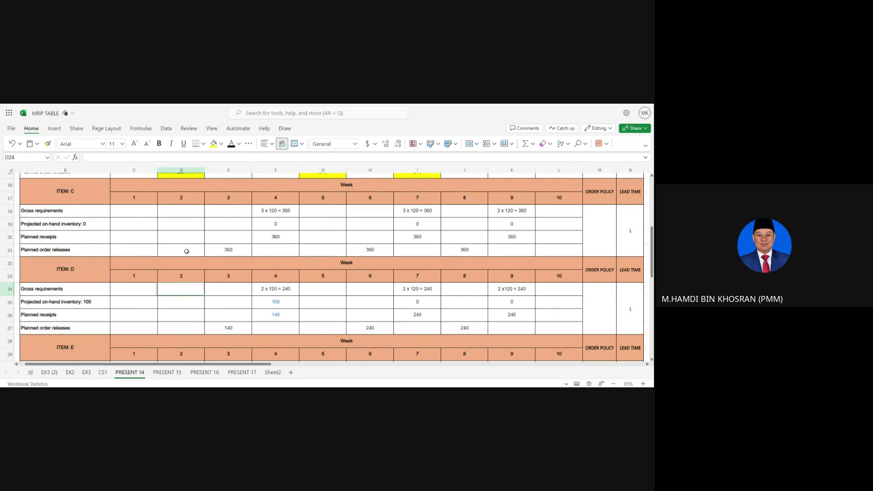
scroll(187, 248, "up", 1)
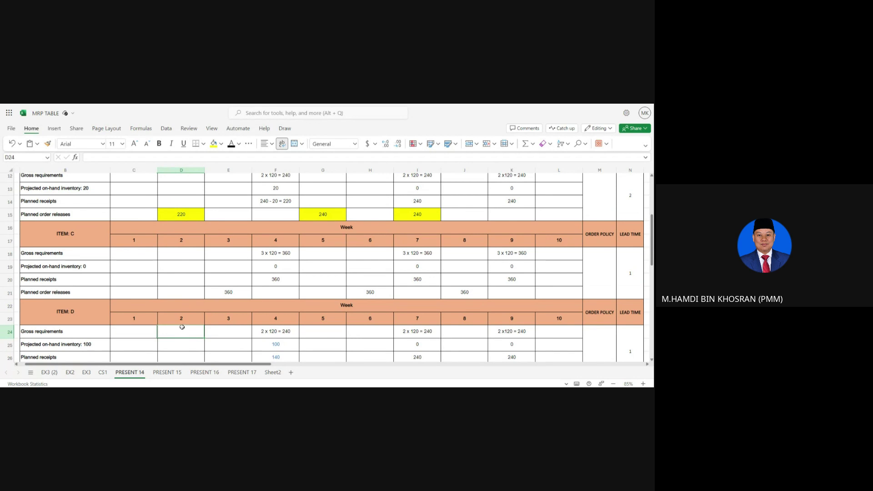
scroll(182, 326, "down", 1)
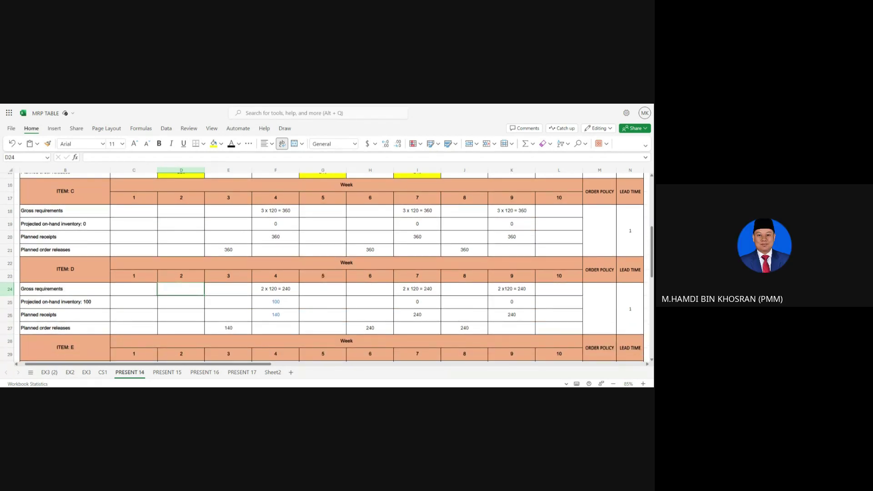
type("220")
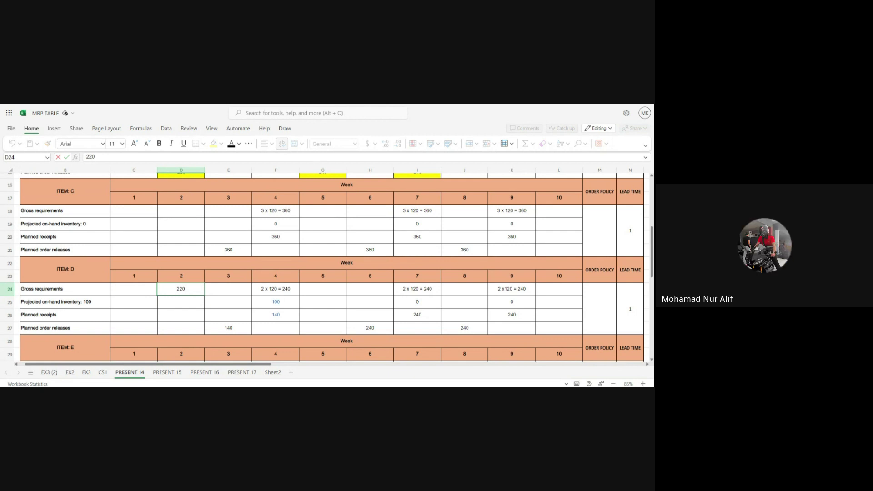
key("ctrl+Return")
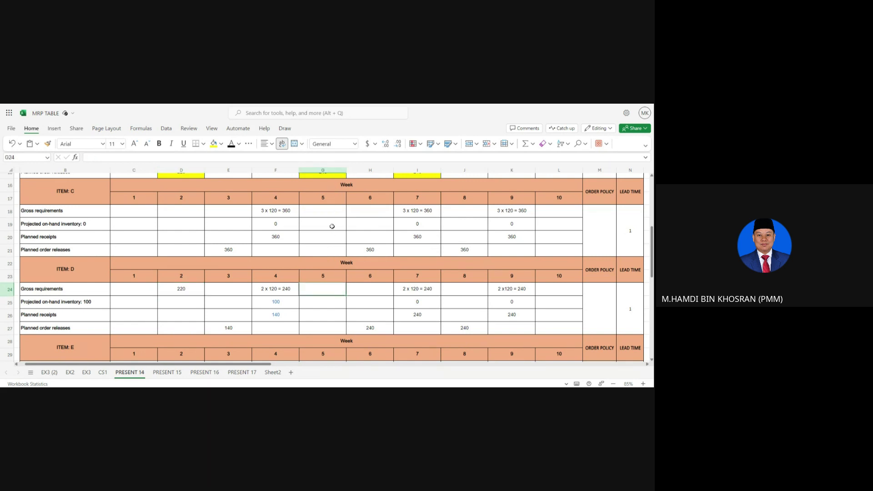
scroll(332, 224, "up", 1)
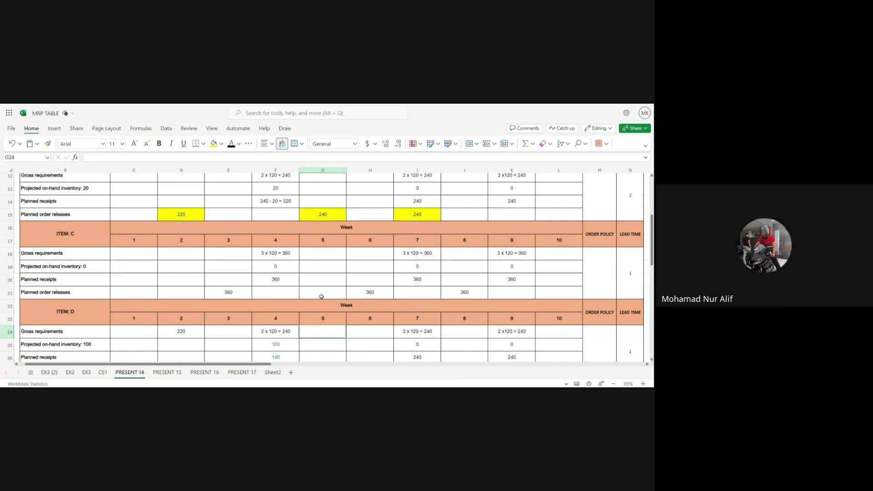
type("240")
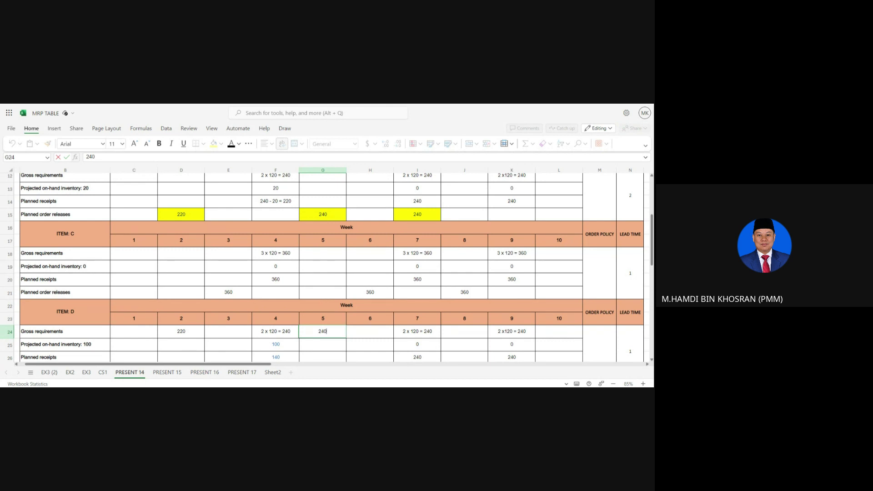
key("Tab")
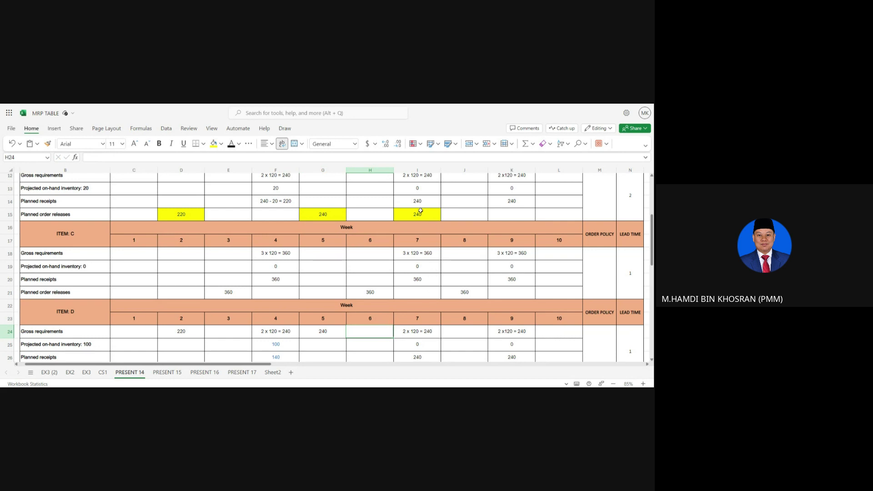
Change Item D's week 7 gross requirement to (2 x 120 = 240) + 240
left_click(421, 333)
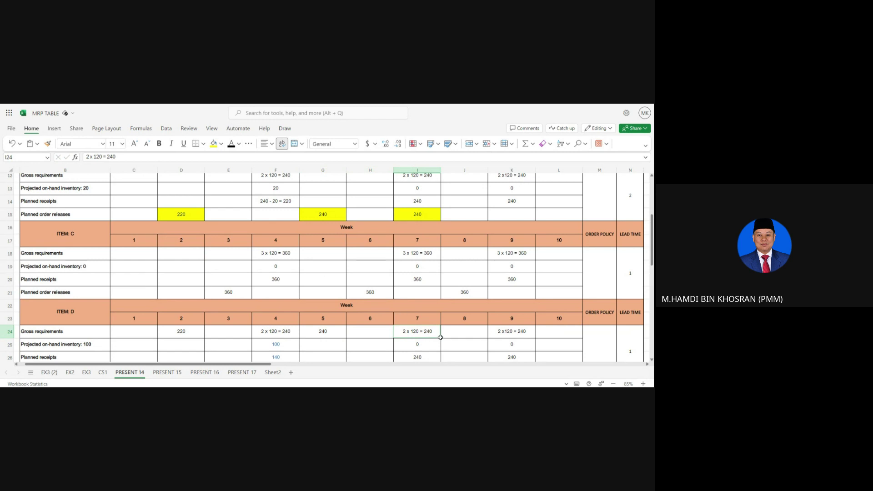
left_click(137, 156)
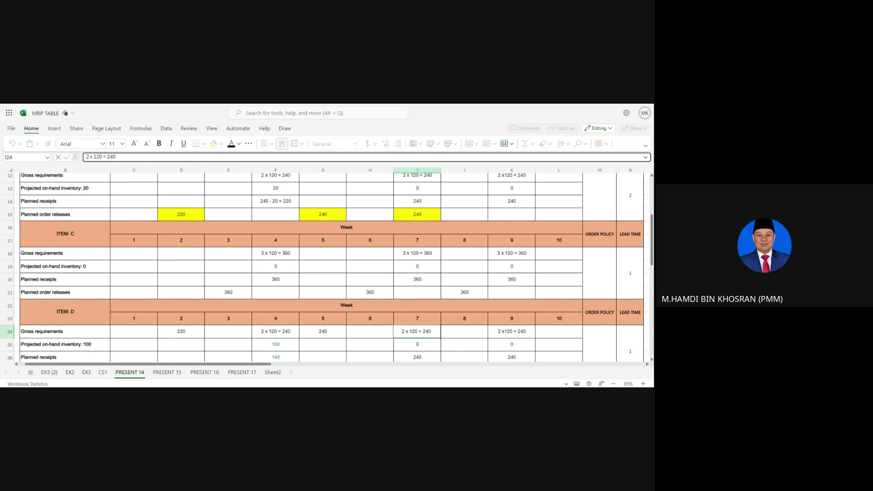
type("/")
type(" 240")
key("Left")
key("Left")
key("Left")
key("BackSpace")
key("BackSpace")
type("+")
key("shift+Right")
key("Left")
type(")")
left_click(86, 156)
type("(")
left_click(426, 344)
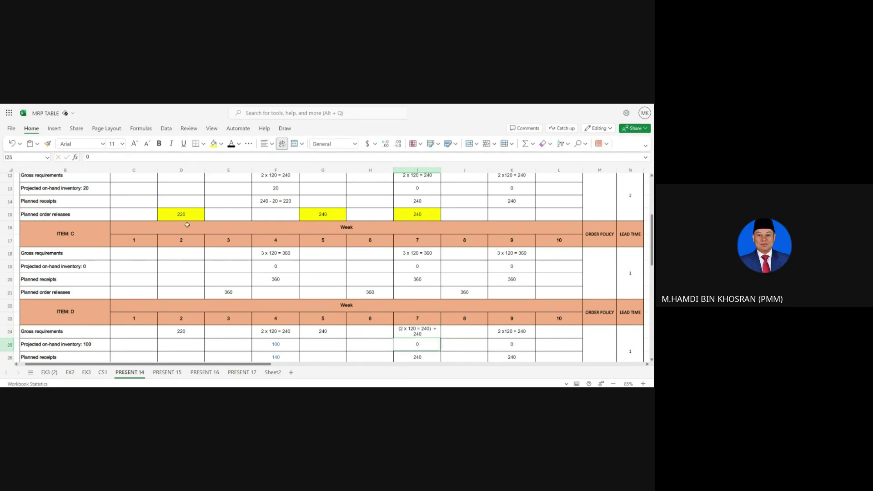
Highlight Item D's gross requirements in weeks 2, 5 and 7 with yellow fill
left_click(181, 332)
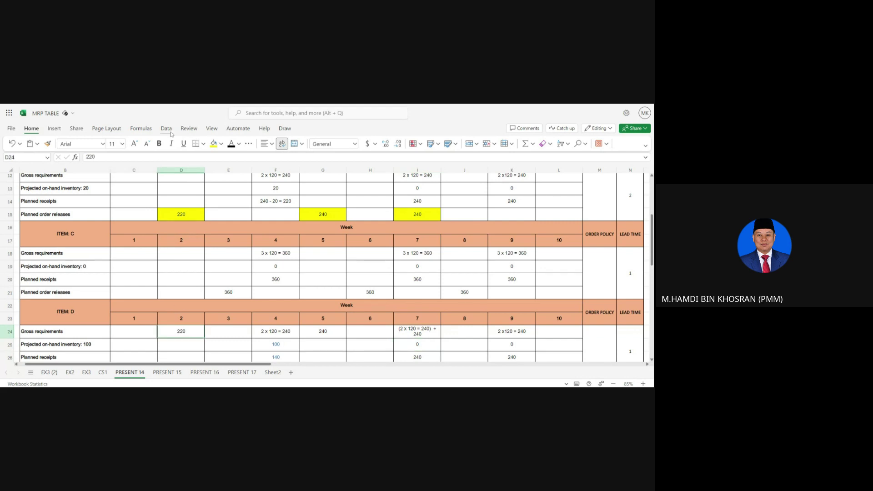
left_click(213, 144)
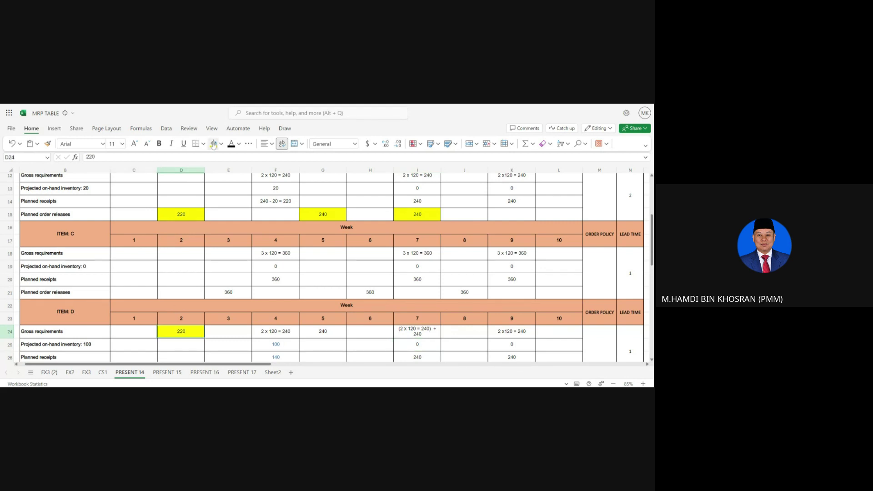
left_click(316, 332)
left_click(213, 145)
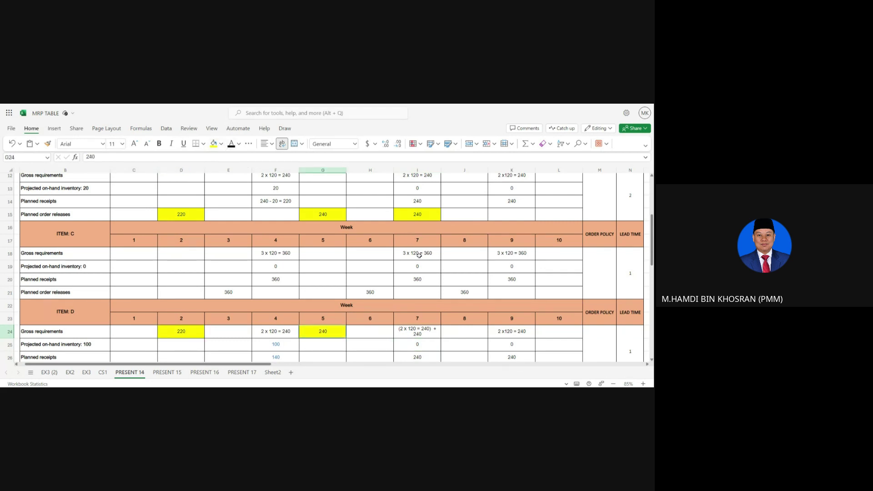
left_click(423, 334)
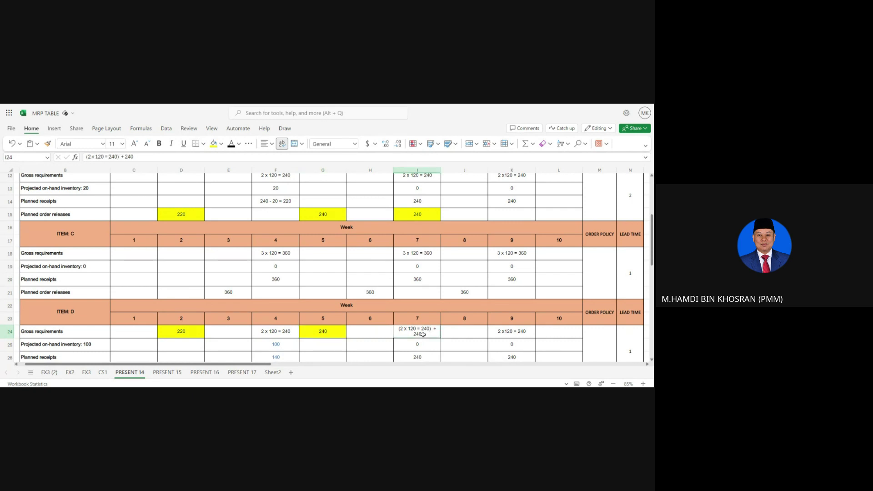
left_click(213, 145)
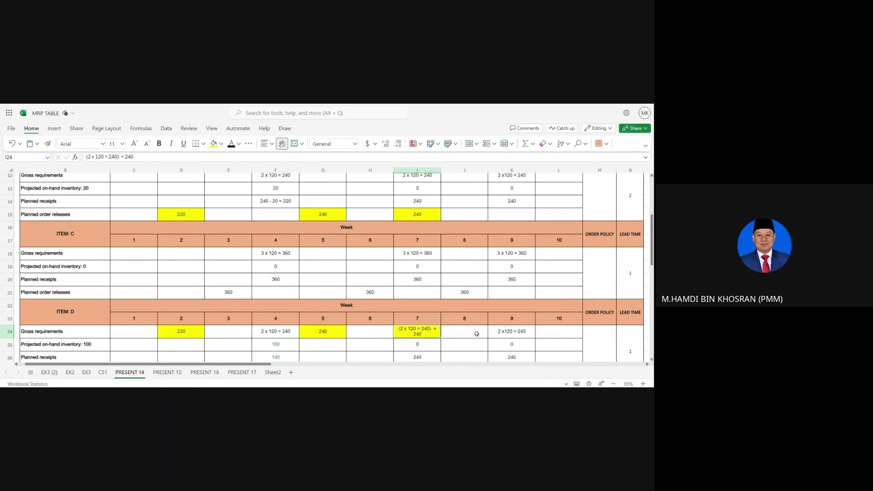
Enter Item D's week 2 on-hand inventory of 100 and planned receipts of 120, with an order release of 120 in week 1
scroll(476, 333, "down", 3)
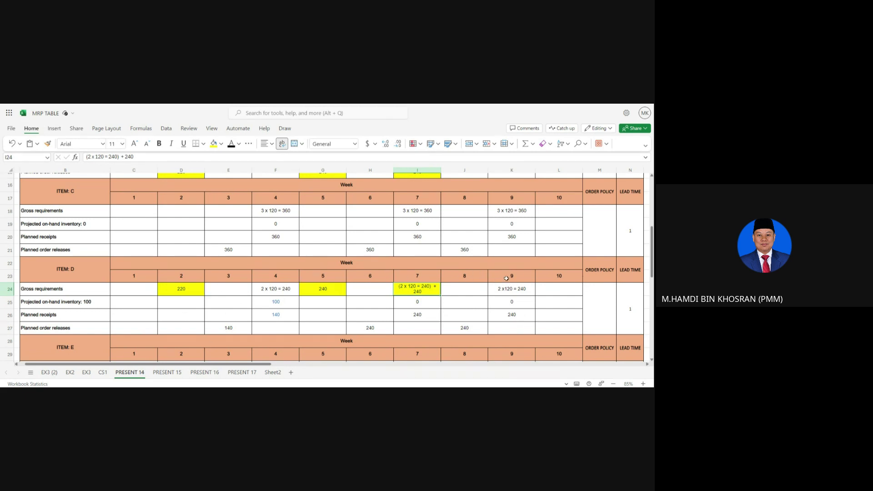
left_click(77, 303)
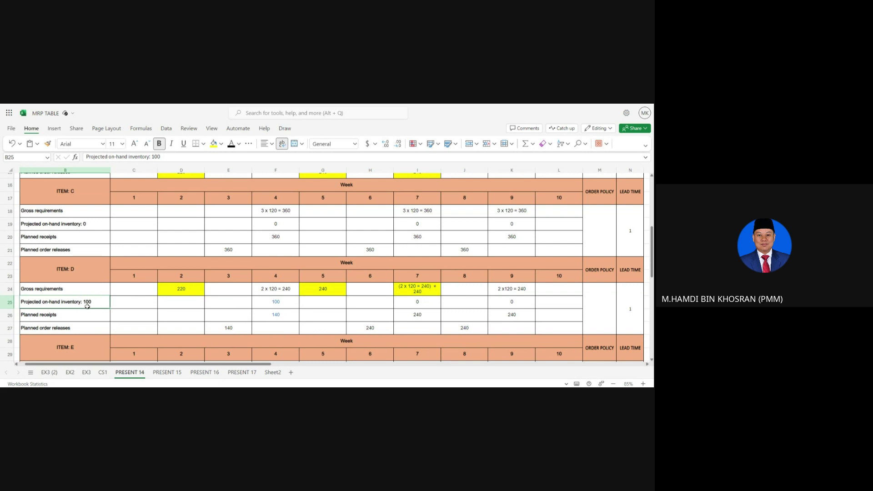
left_click(185, 304)
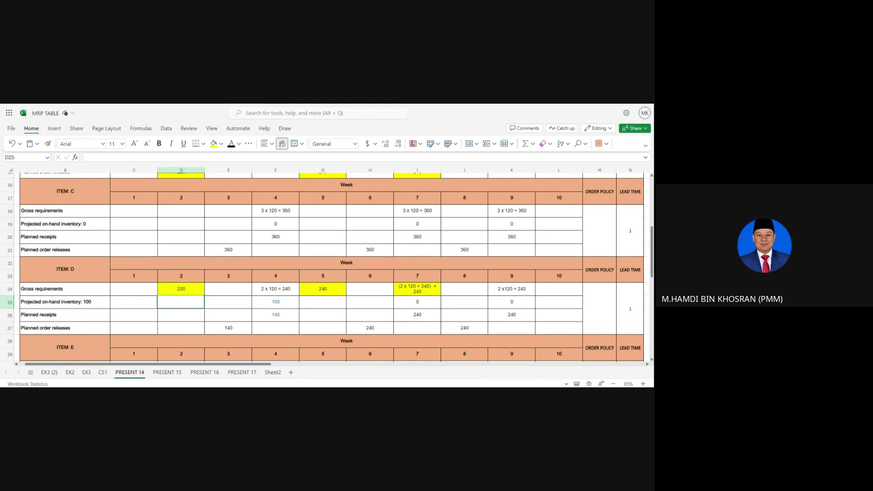
type("100")
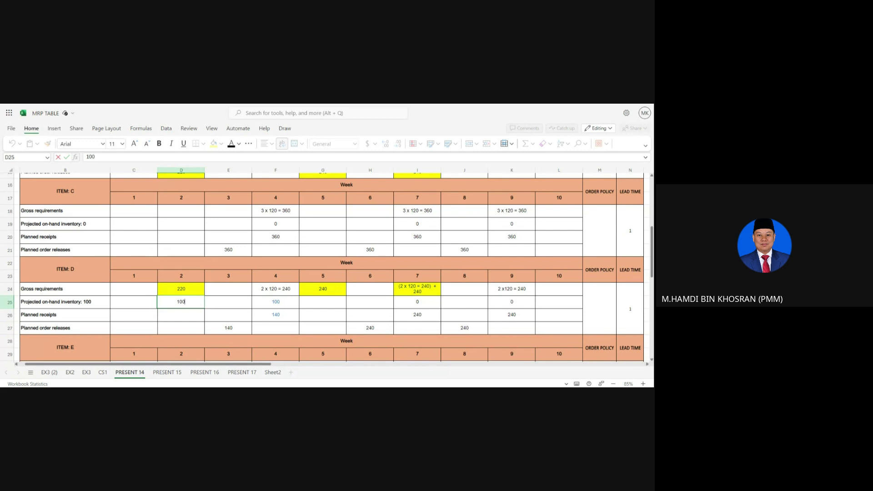
left_click(185, 318)
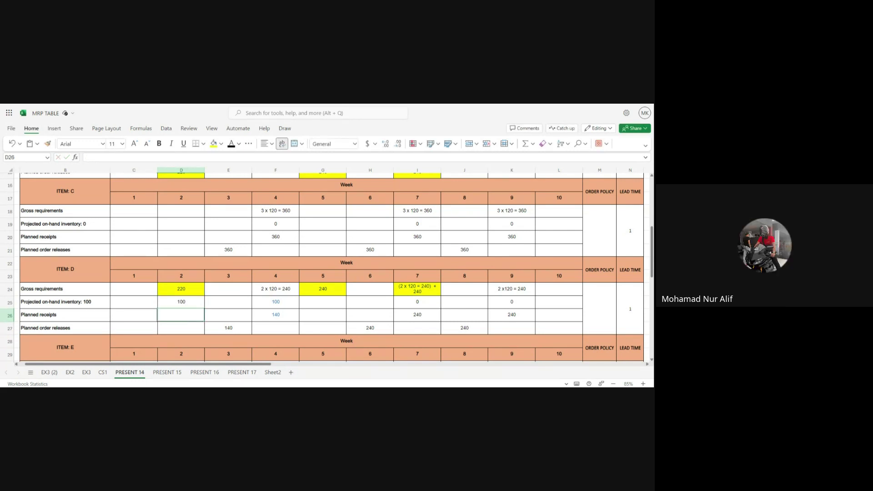
type("120")
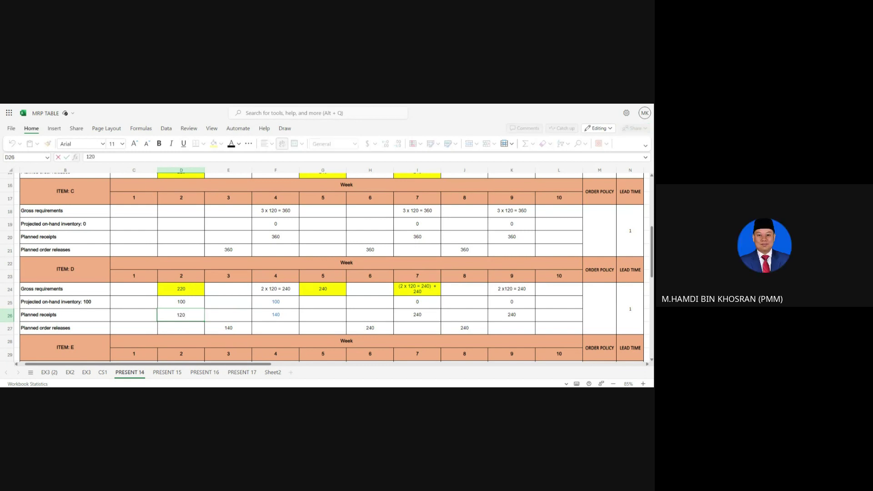
left_click(626, 314)
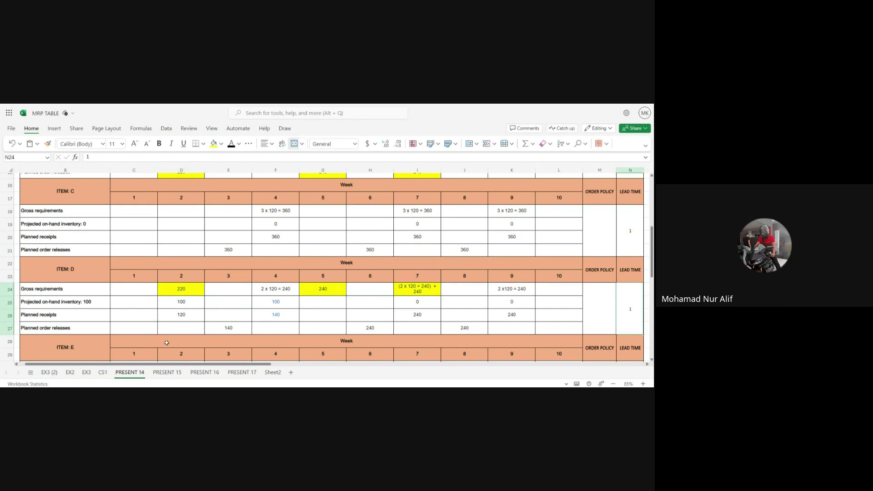
left_click(134, 328)
type("120")
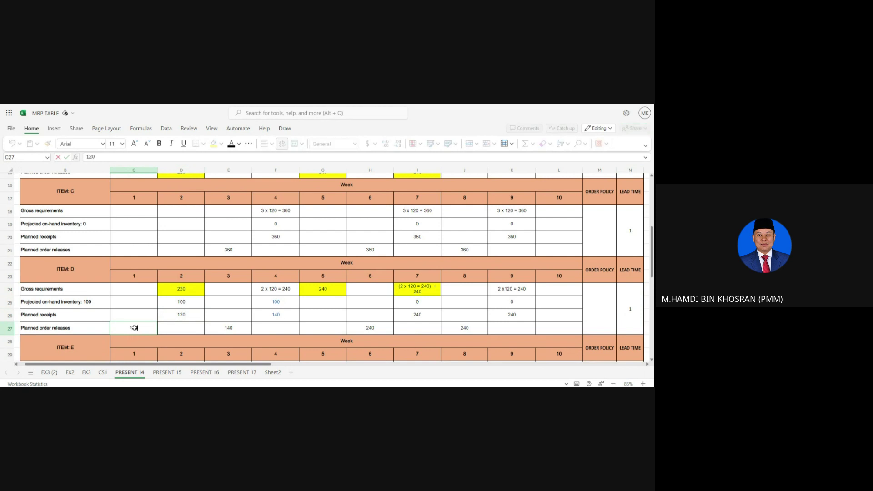
key("Tab")
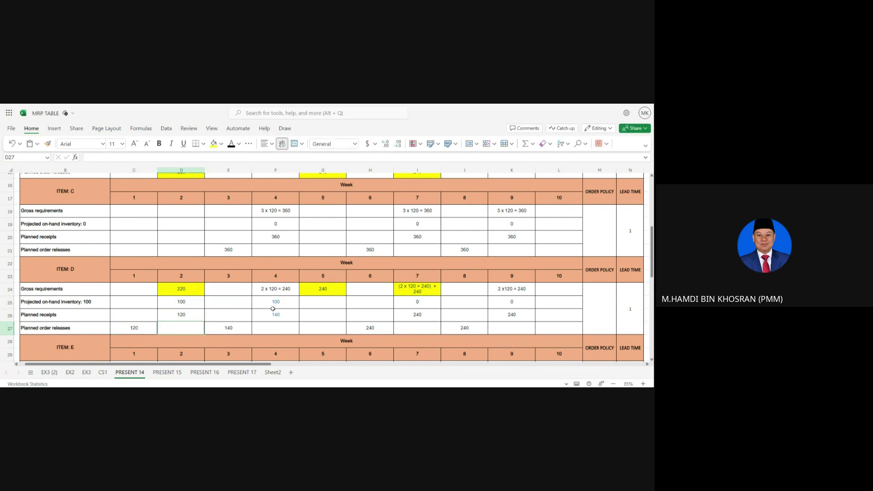
Set Item D's week 4 on-hand inventory to 0 and planned receipts to 240, and the week 3 order release to 240
left_click(287, 301)
type("0")
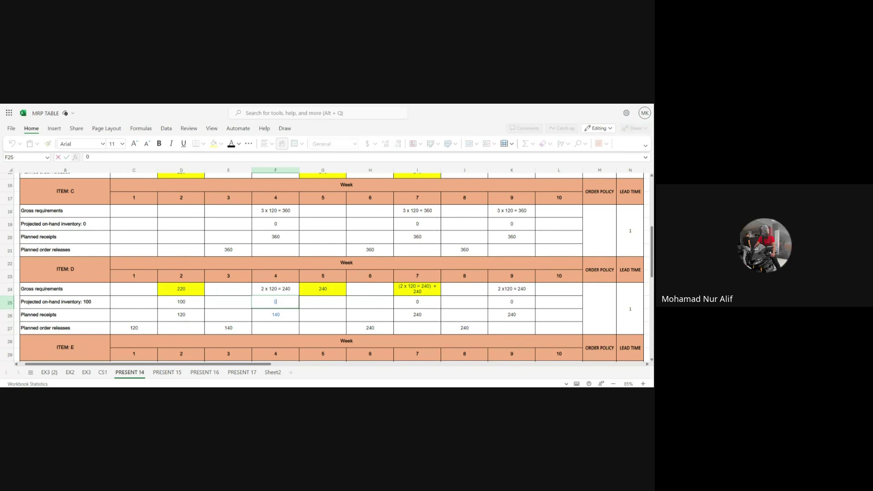
key("Return")
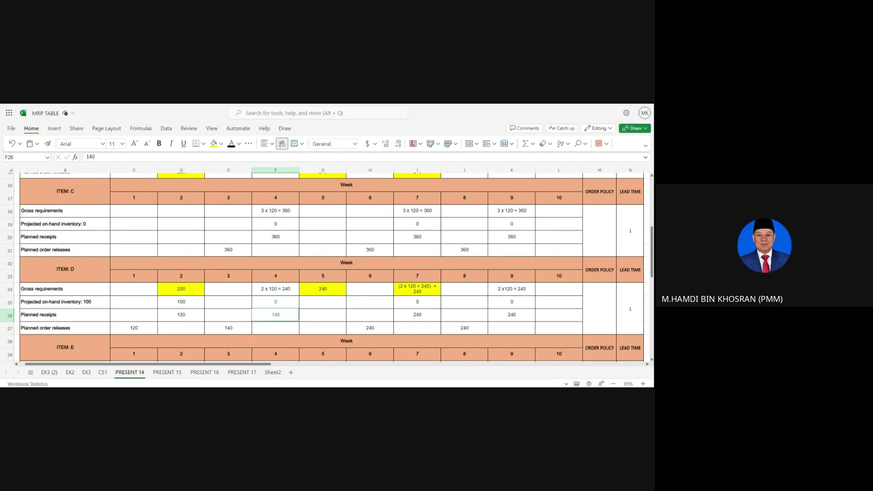
type("240")
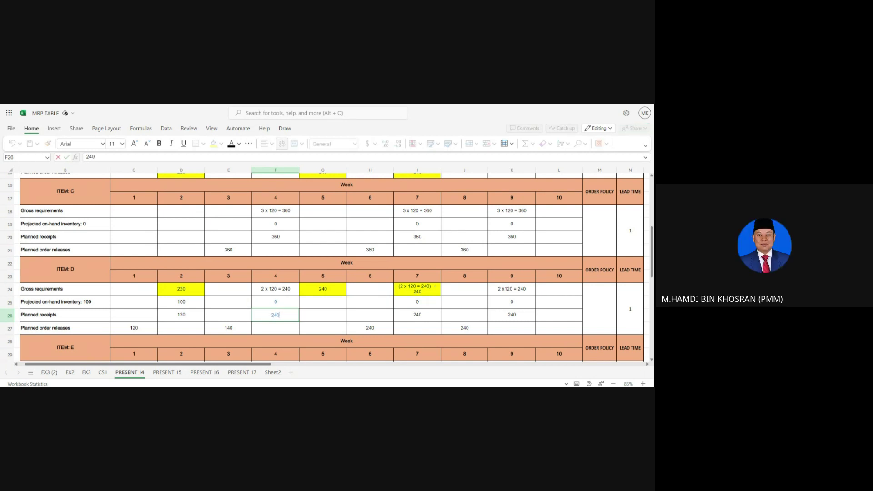
left_click(234, 328)
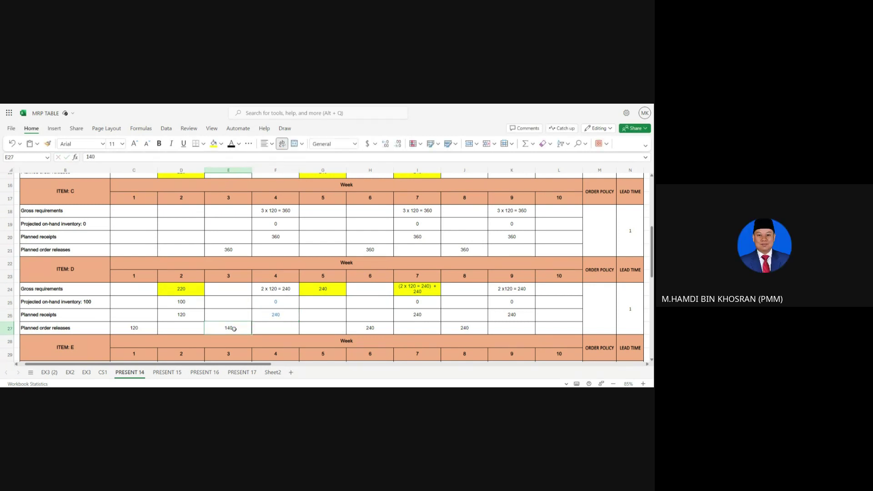
type("240")
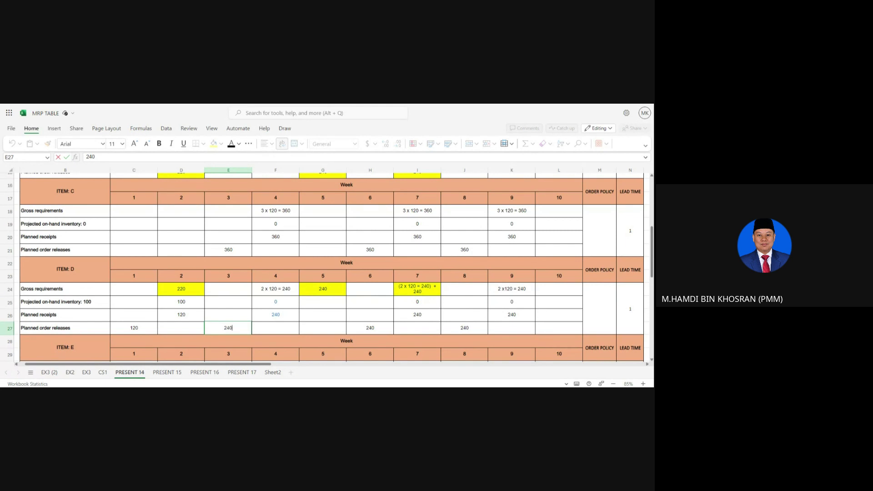
Set Item D's week 5 on-hand inventory to 0 and planned receipts to 240, with a week 4 order release of 240
left_click(321, 303)
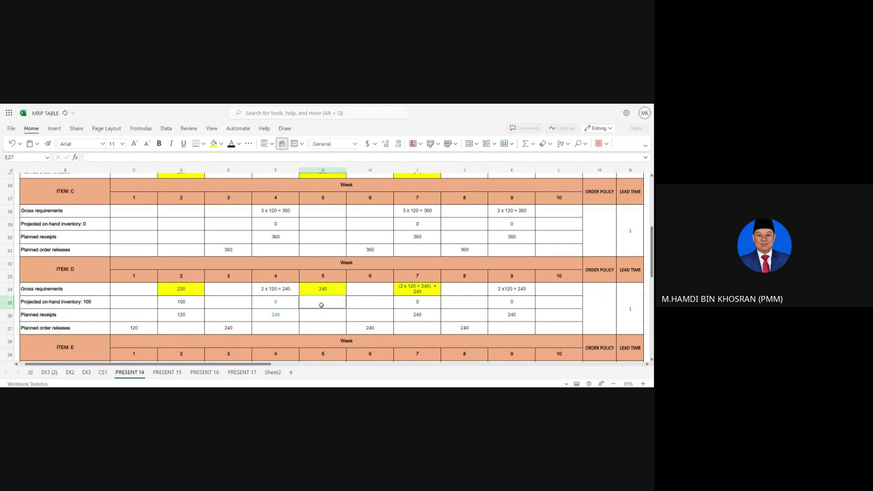
type("0")
key("Return")
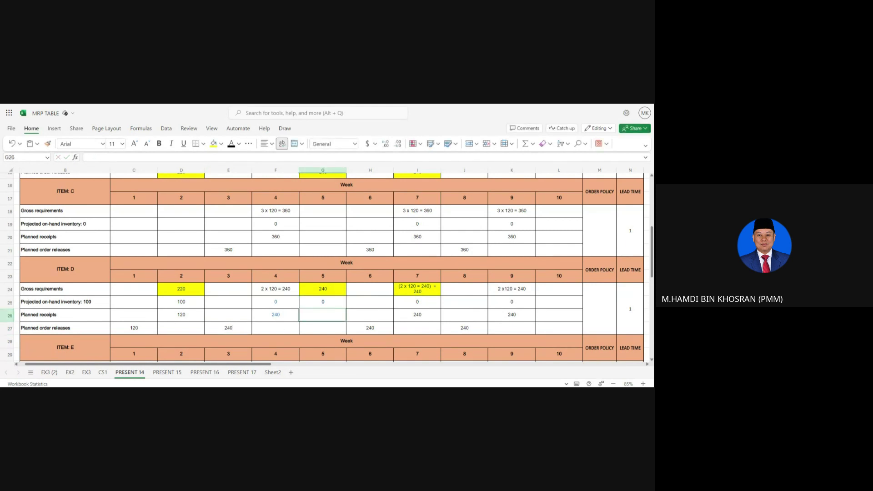
type("240")
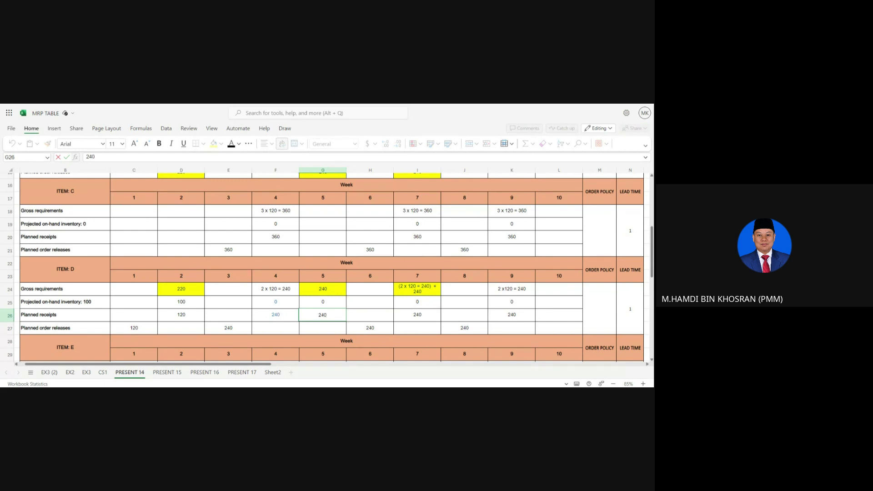
left_click(285, 329)
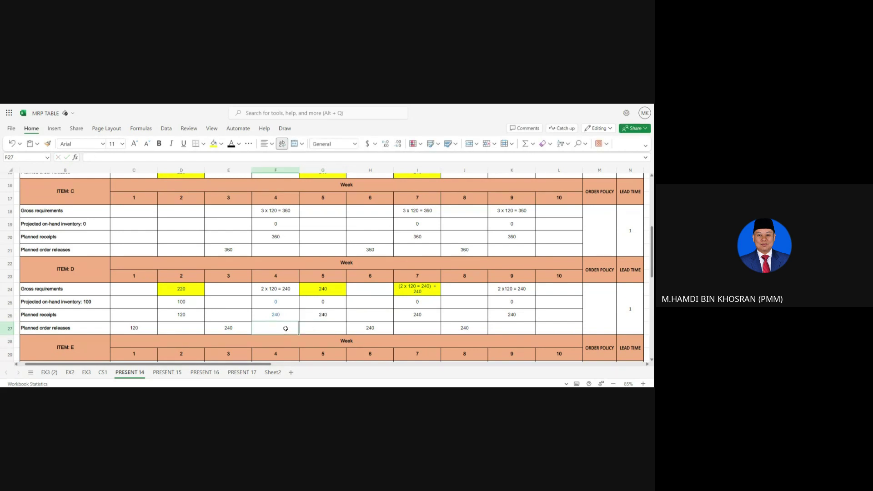
type("240")
key("Tab")
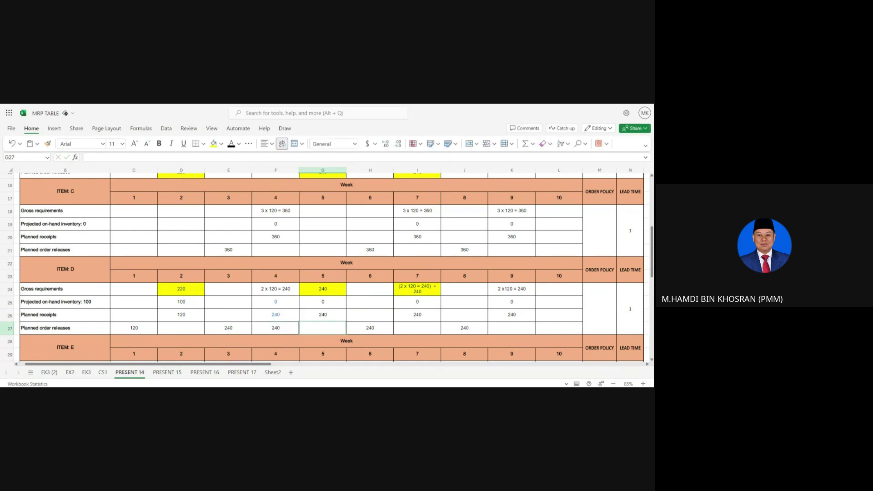
key("Tab")
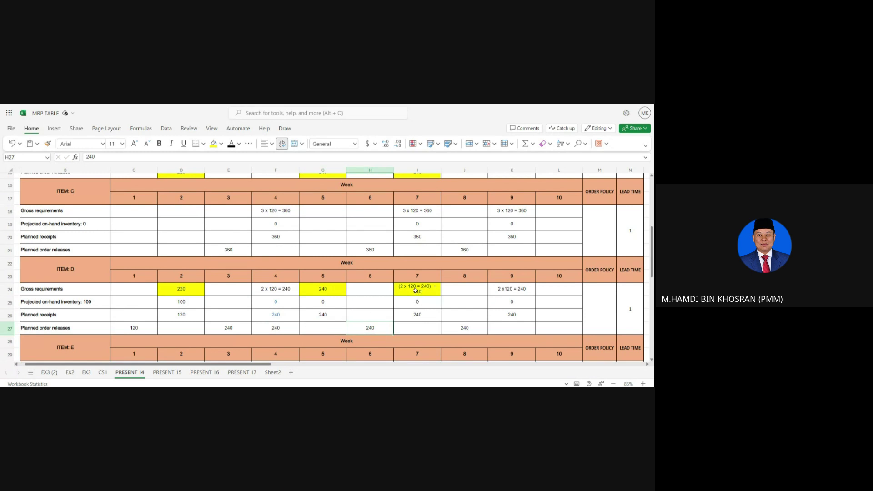
Change Item D's week 7 planned receipts and week 6 order release to 480
left_click(416, 314)
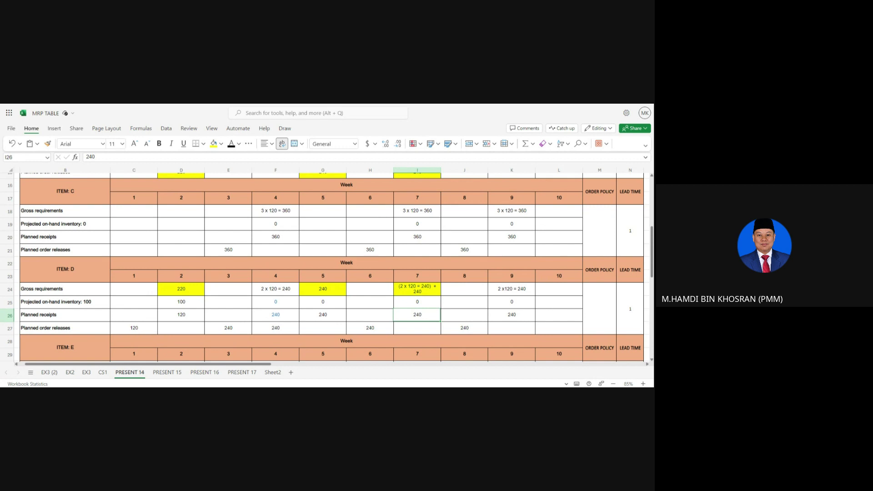
type("480")
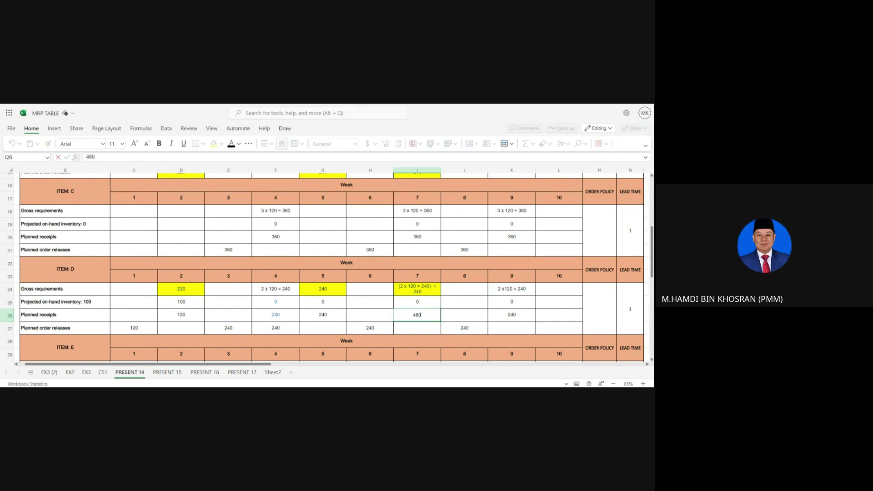
left_click(377, 331)
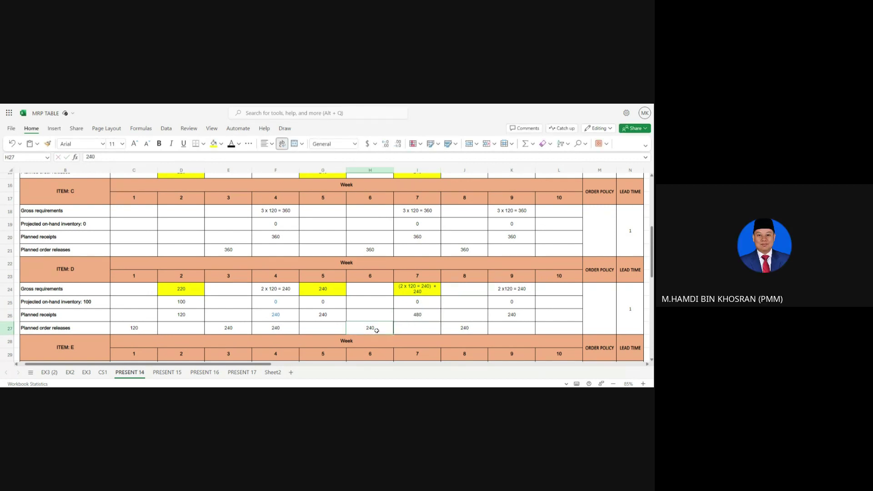
type("480")
key("Tab")
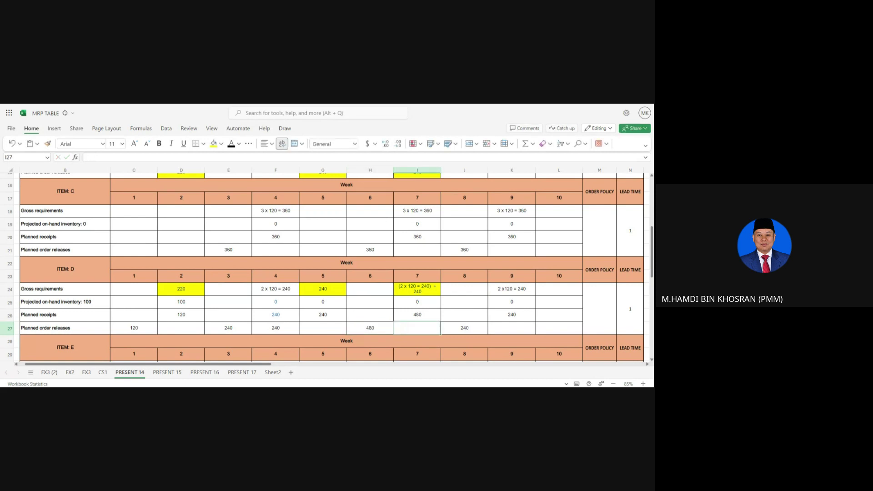
left_click(518, 295)
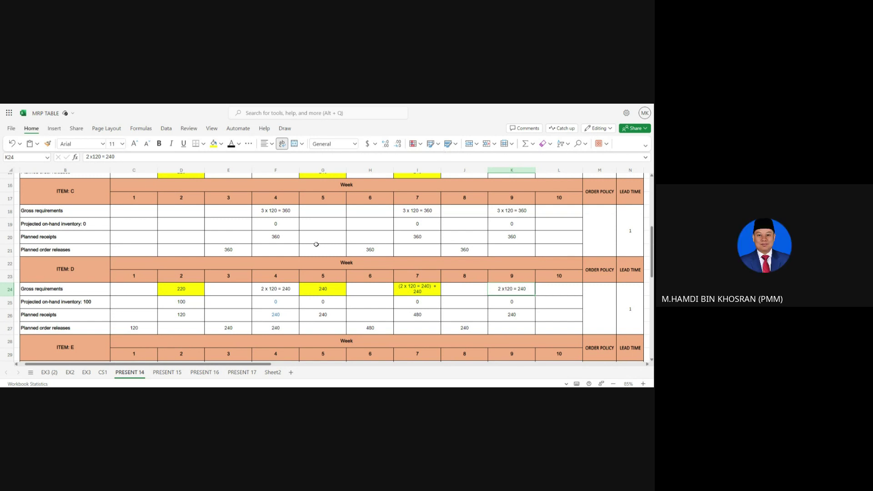
Highlight Item E's gross requirements cells for weeks 3, 6 and 8 with yellow fill
scroll(267, 250, "down", 2)
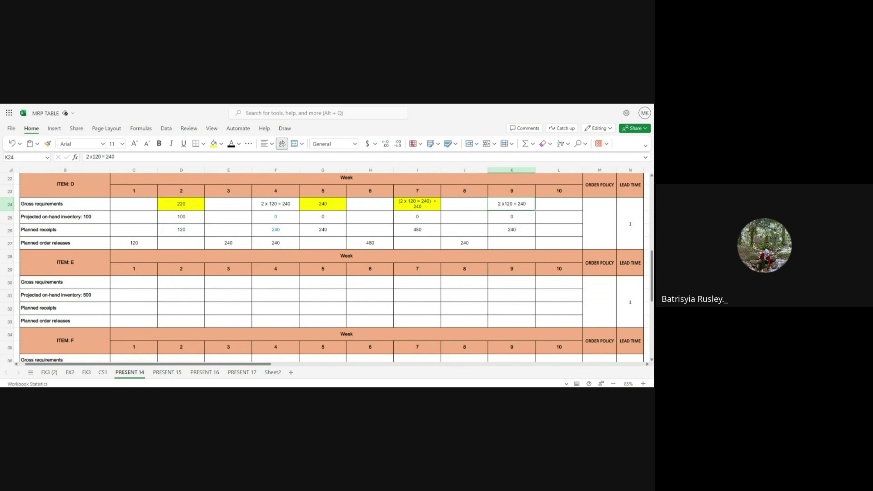
left_click(232, 283)
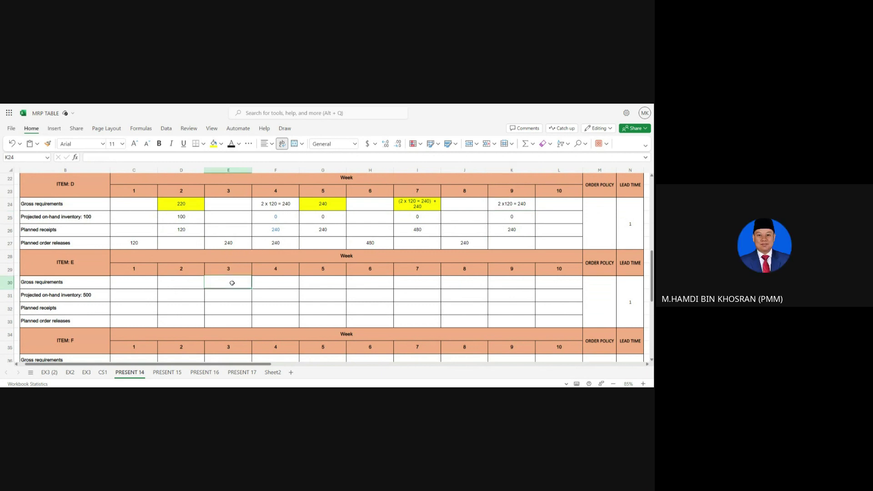
left_click(214, 144)
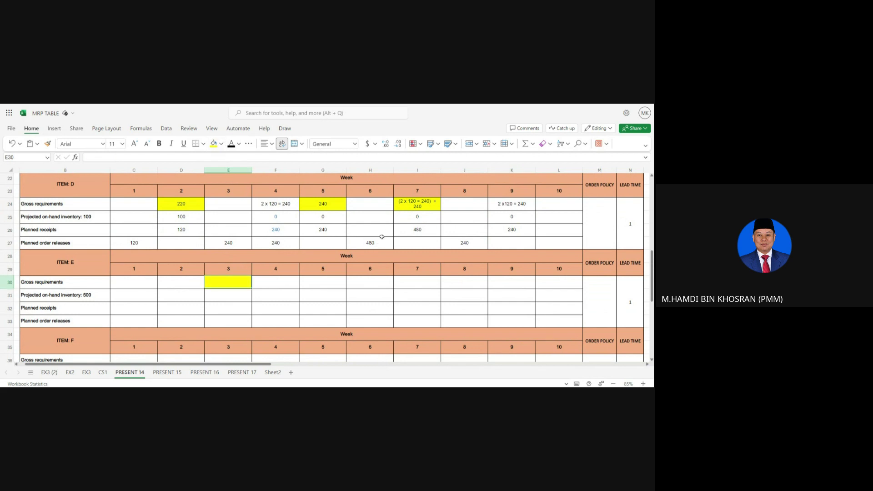
left_click(371, 282)
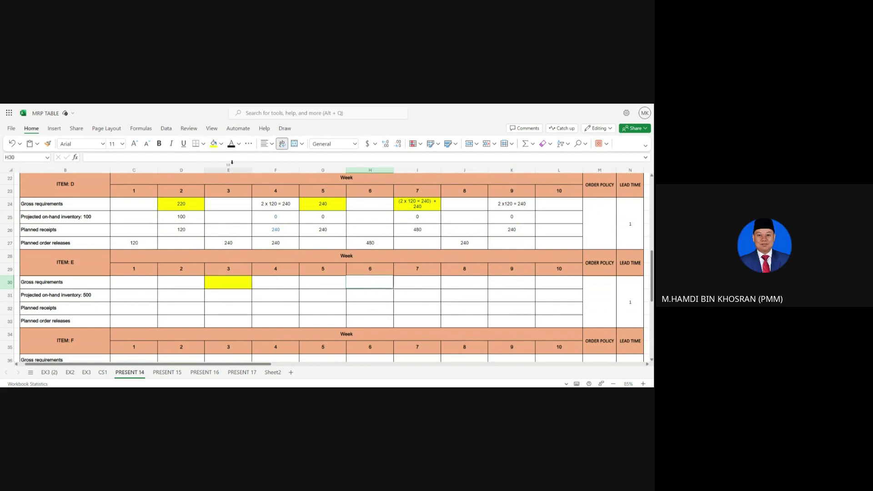
left_click(213, 145)
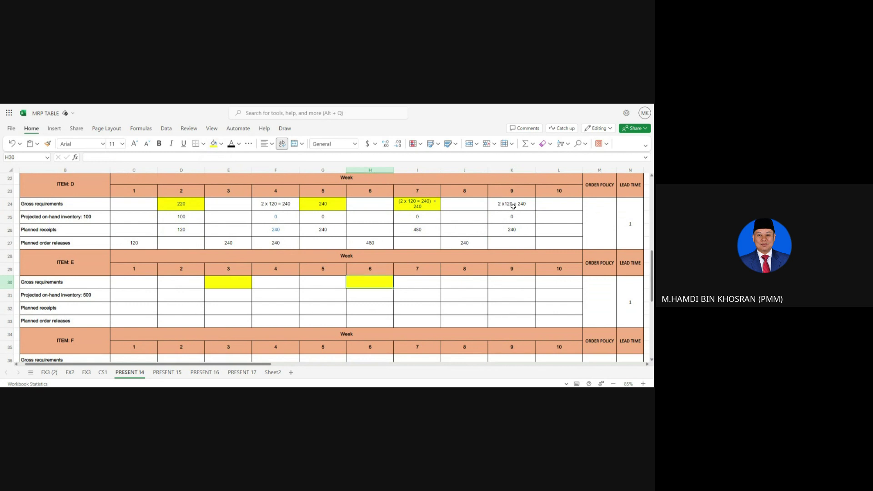
left_click(466, 282)
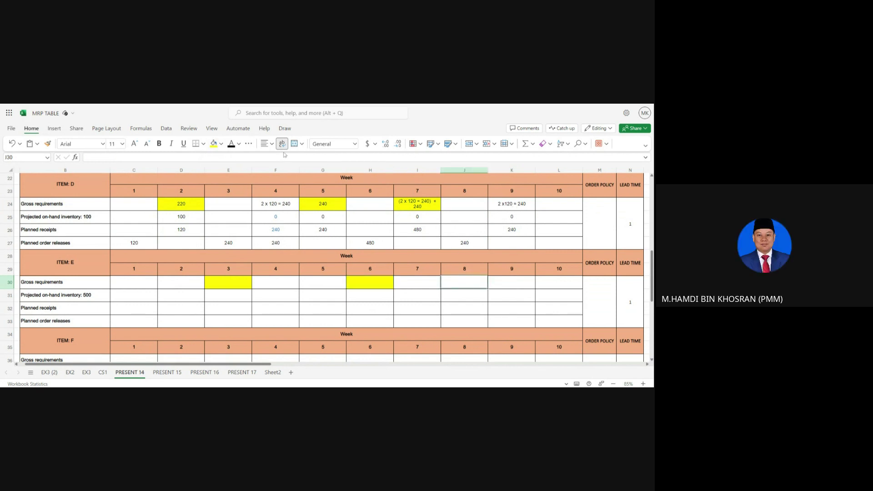
left_click(214, 145)
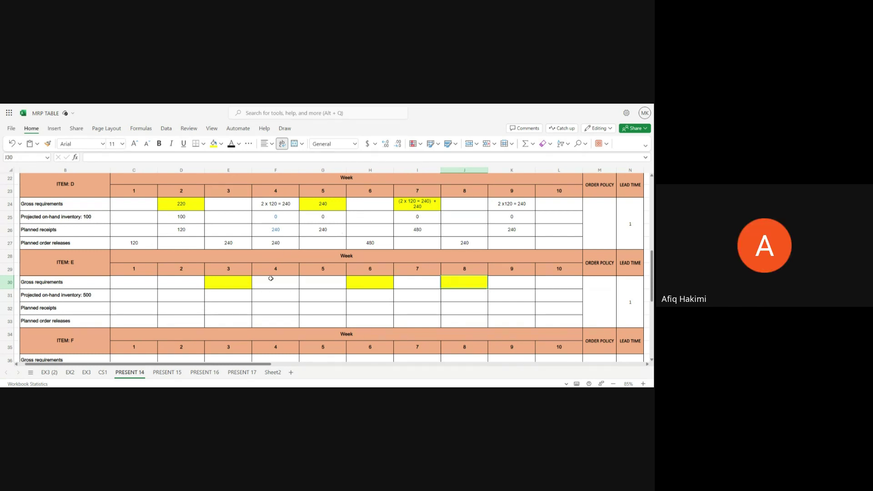
Enter 240 as Item E's gross requirement in week 3
left_click(231, 286)
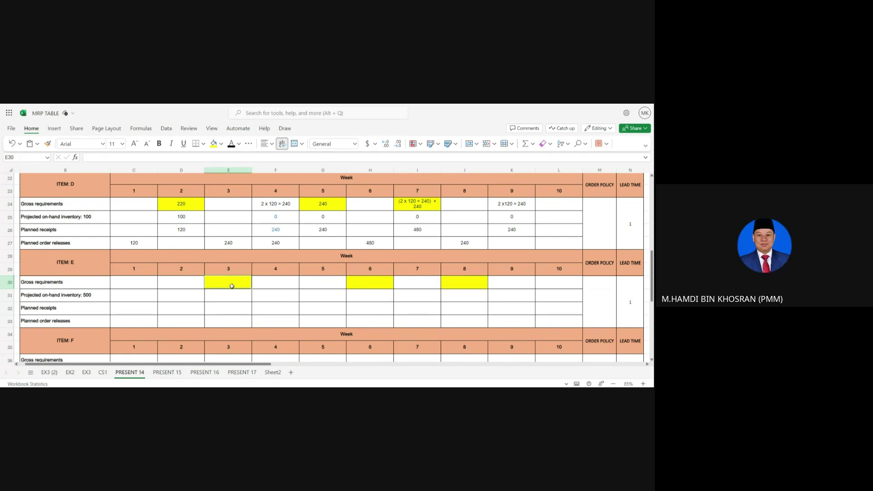
type("240")
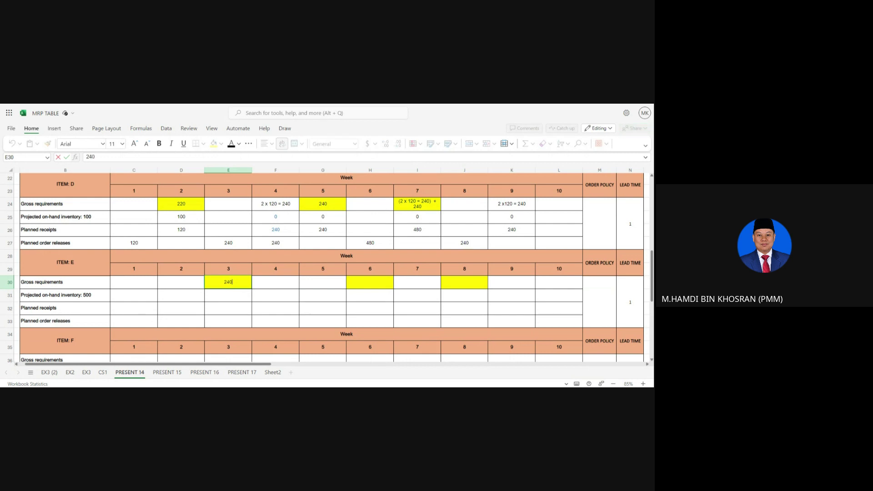
key("Tab")
key("Tab")
key("Tab")
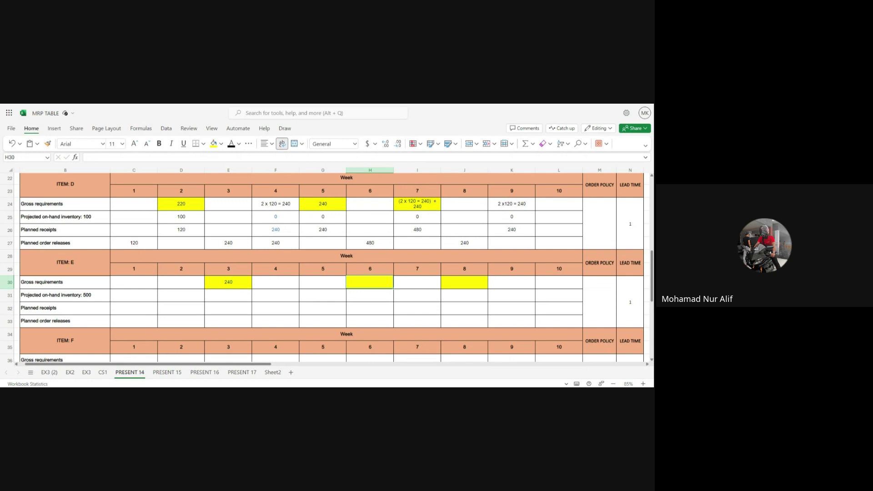
Rewrite Item D's week 6 order release and week 7 planned receipts as 240+240
left_click(376, 245)
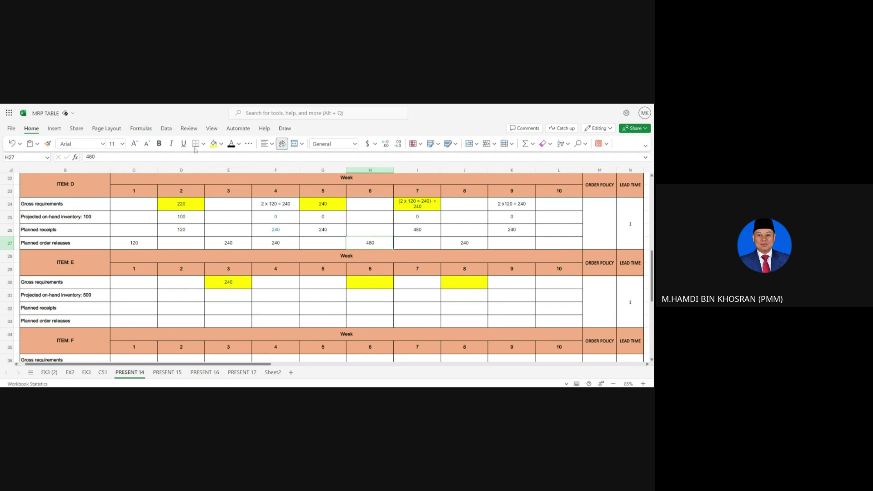
left_click_drag(111, 159, 81, 157)
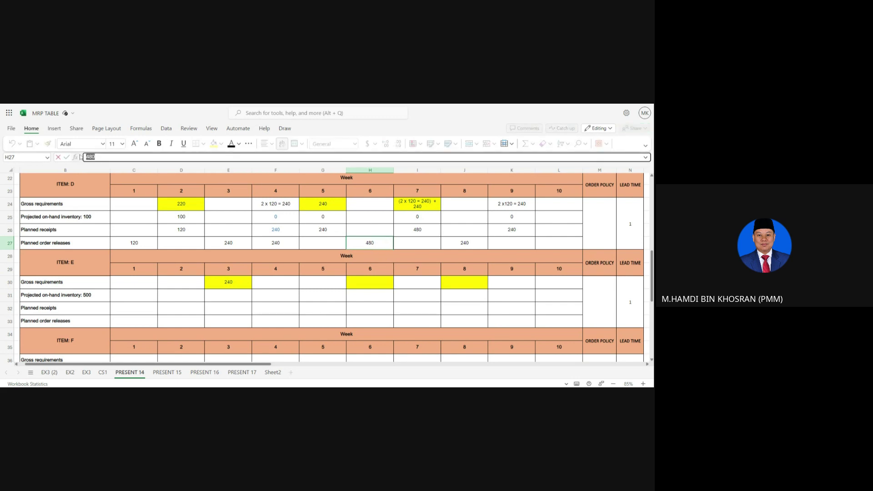
type("240+240")
key("Tab")
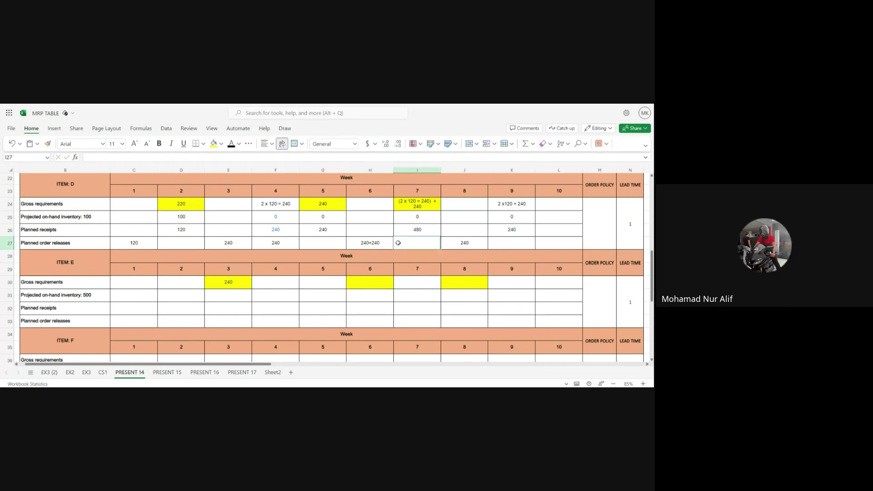
left_click(421, 228)
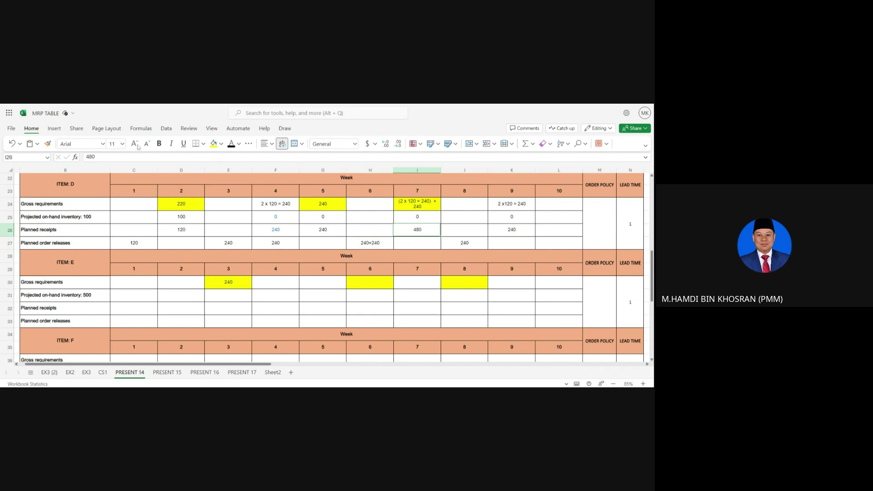
type("240+240")
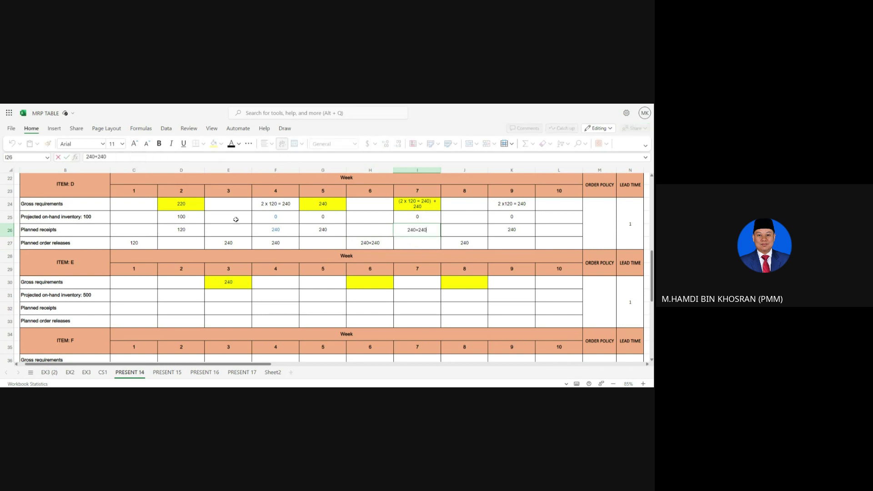
Enter 240 as Item E's gross requirement in weeks 6 and 8
left_click(376, 285)
type("240")
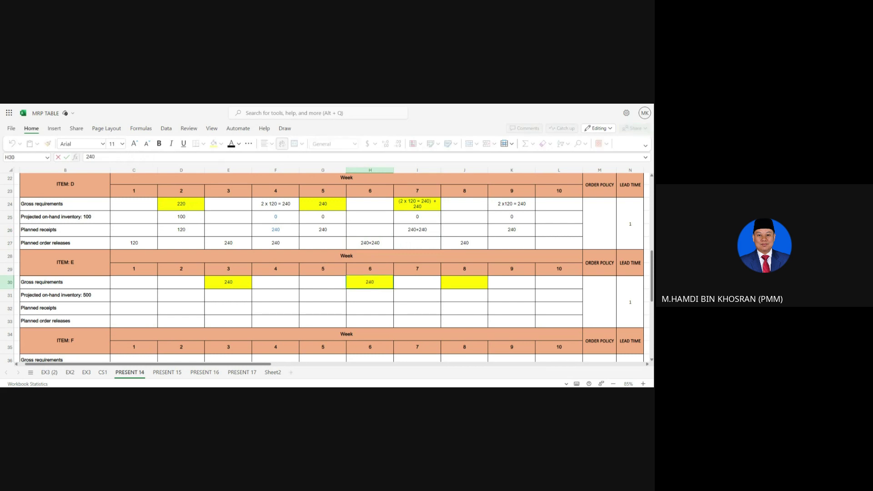
left_click(417, 282)
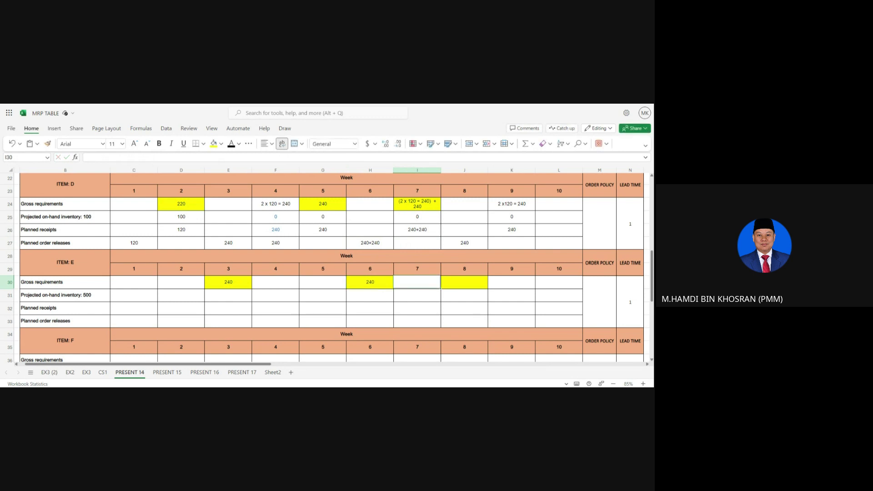
left_click(464, 282)
type("240")
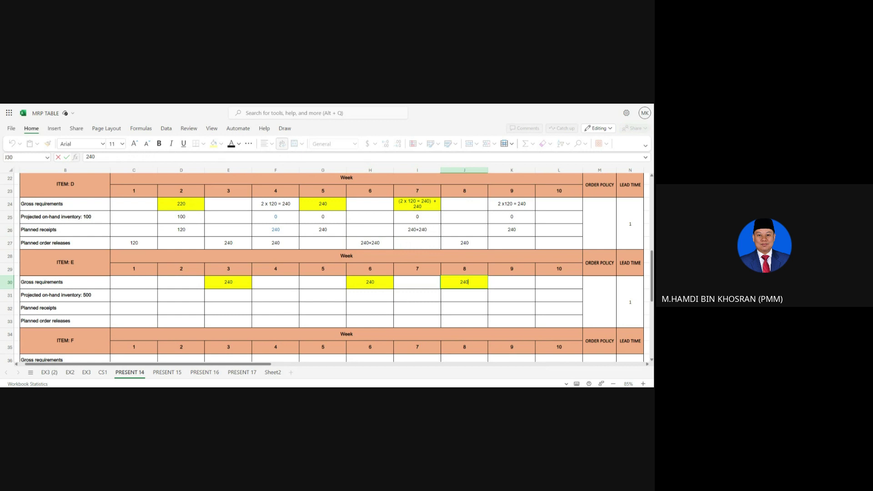
left_click(366, 297)
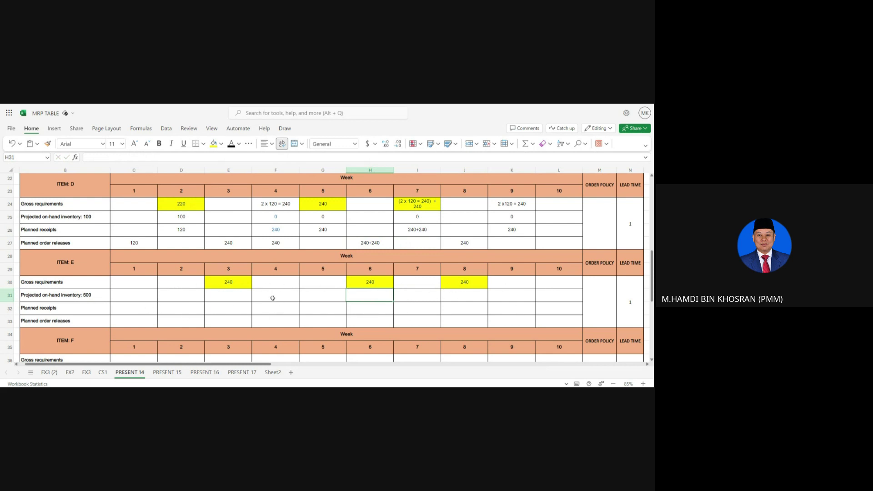
left_click(236, 285)
left_click(371, 284)
left_click(466, 286)
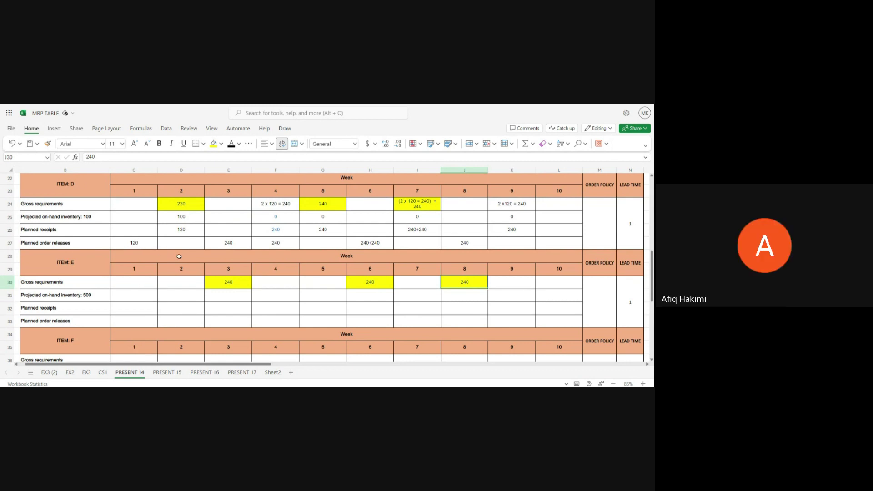
Highlight Item E's week 1 gross requirement cell with orange fill, matching the week of Item D's first order release
left_click(137, 243)
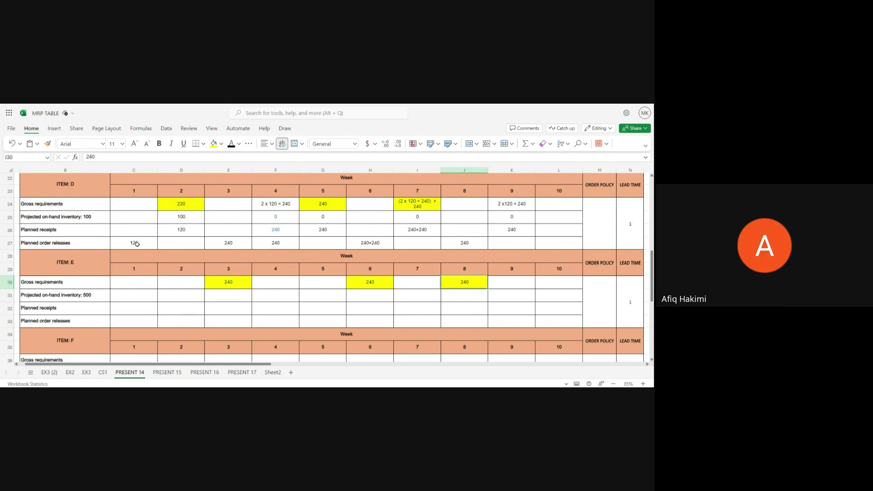
left_click(137, 282)
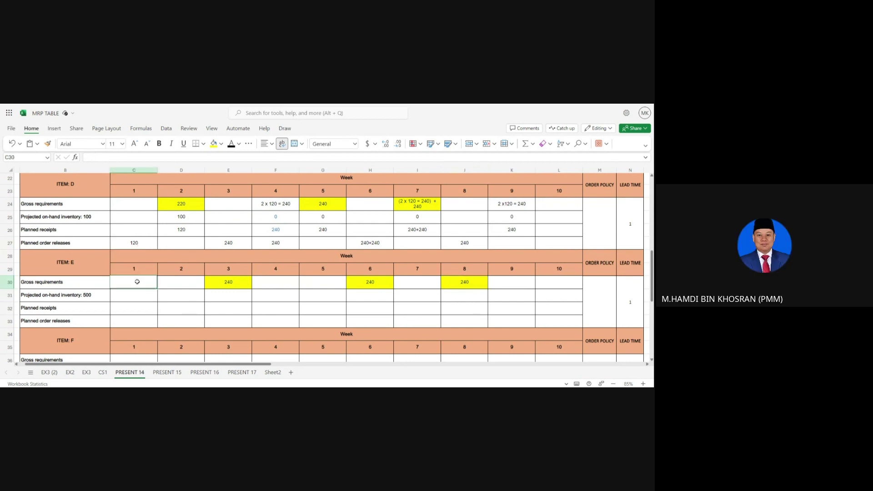
left_click(221, 145)
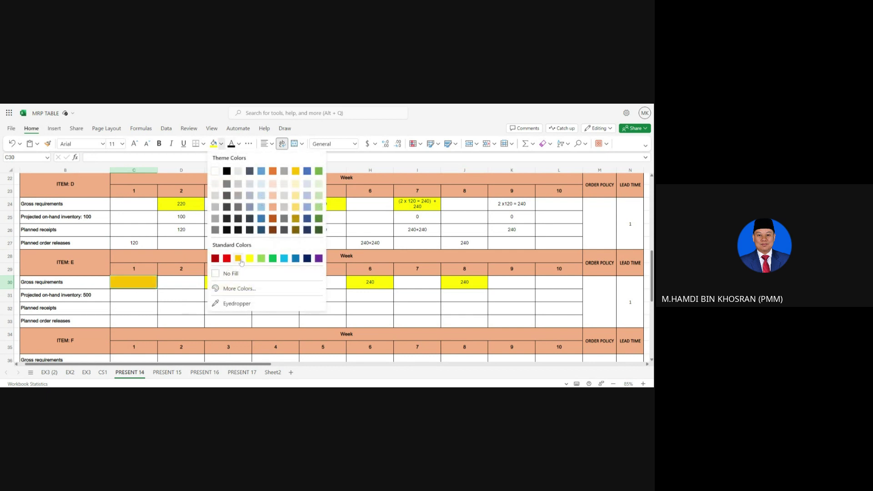
left_click(238, 258)
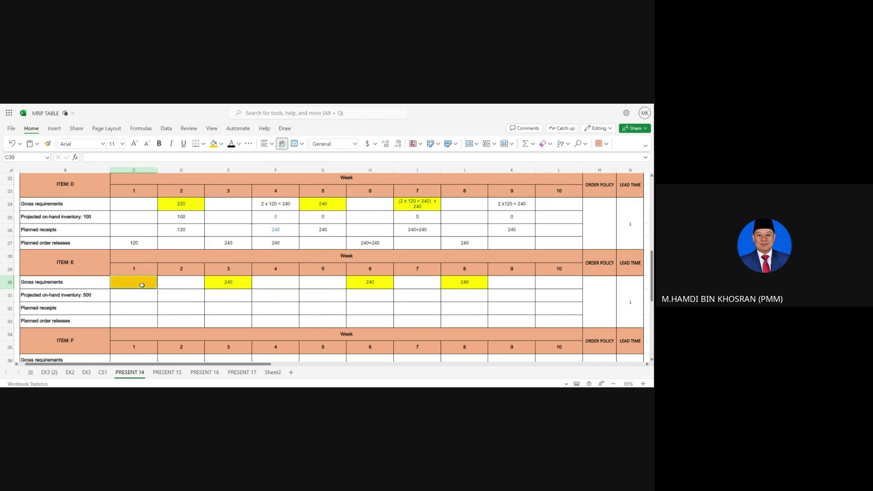
Enter Item E's gross requirements of 120 in week 1 and 240 in week 4, filling the week 4 cell orange
type("120")
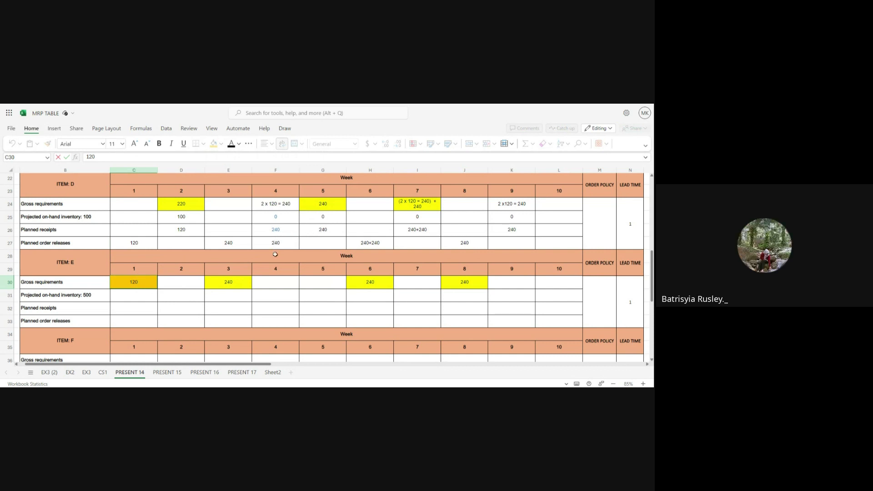
left_click(273, 283)
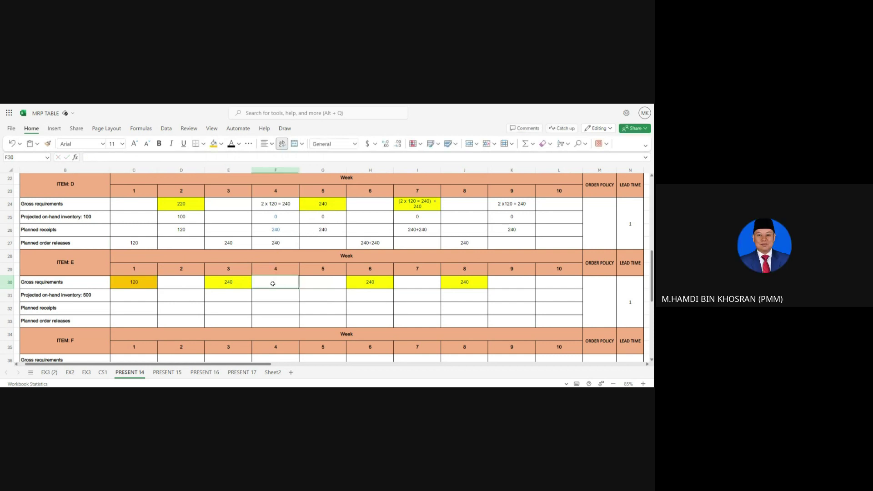
left_click(213, 144)
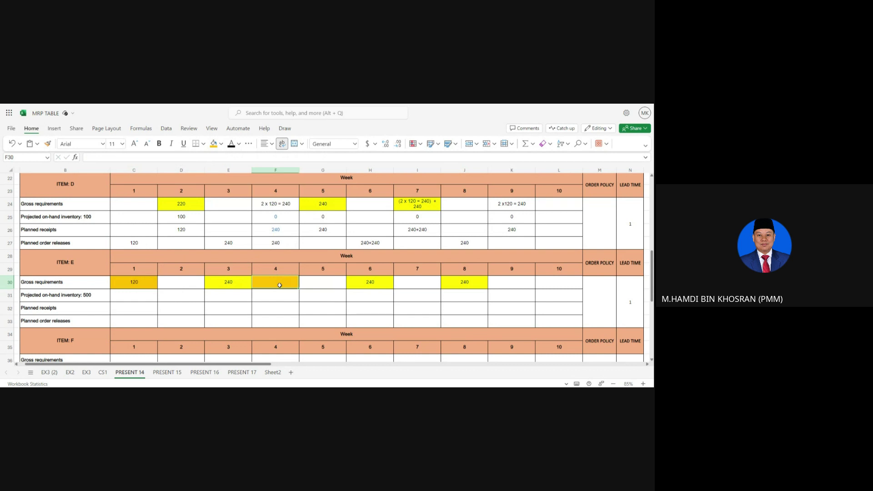
type("240")
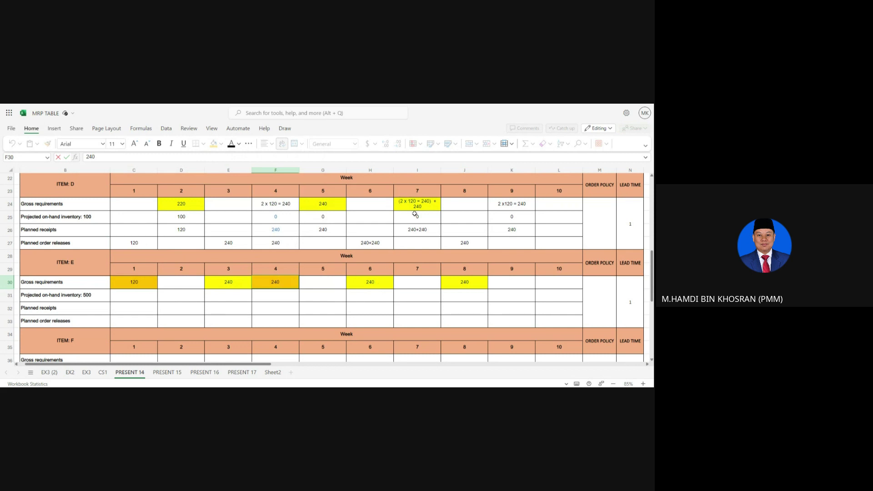
Rewrite Item E's week 6 gross requirement as 240+240
left_click(371, 282)
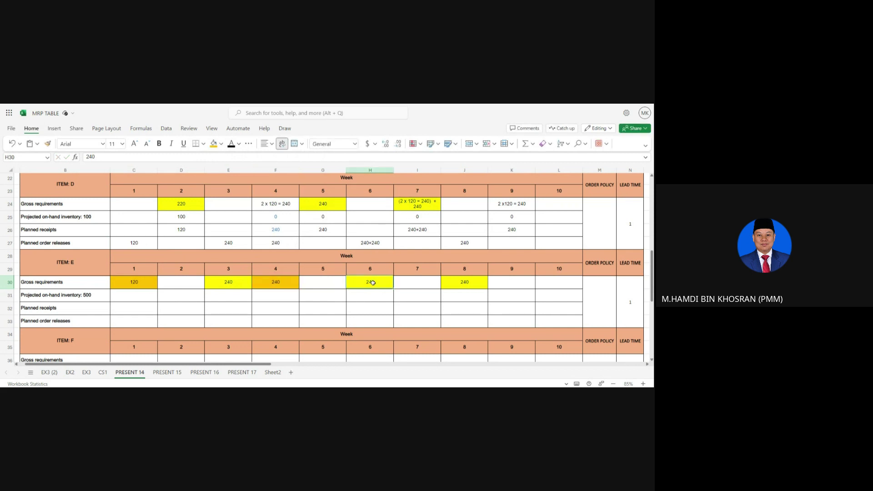
left_click(98, 157)
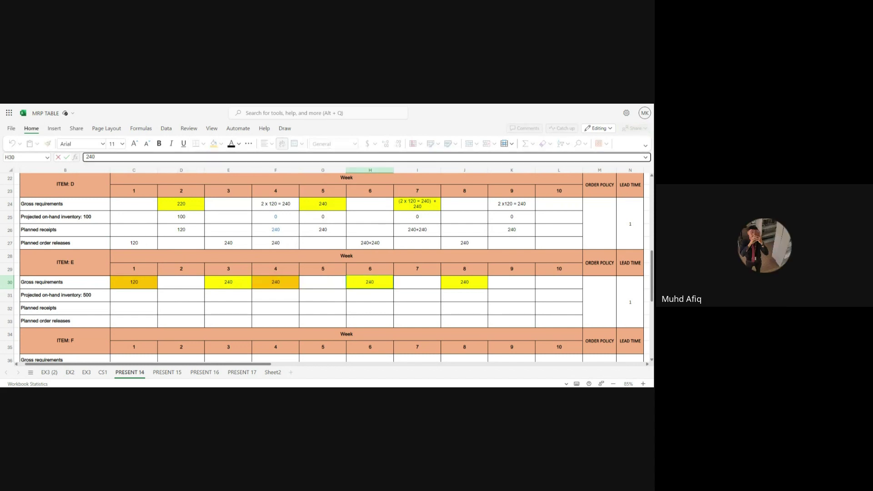
type("+240")
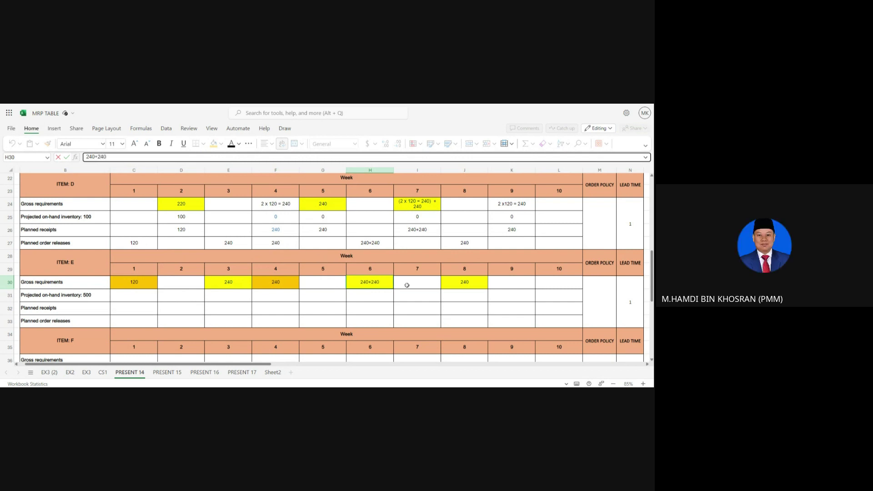
left_click(422, 286)
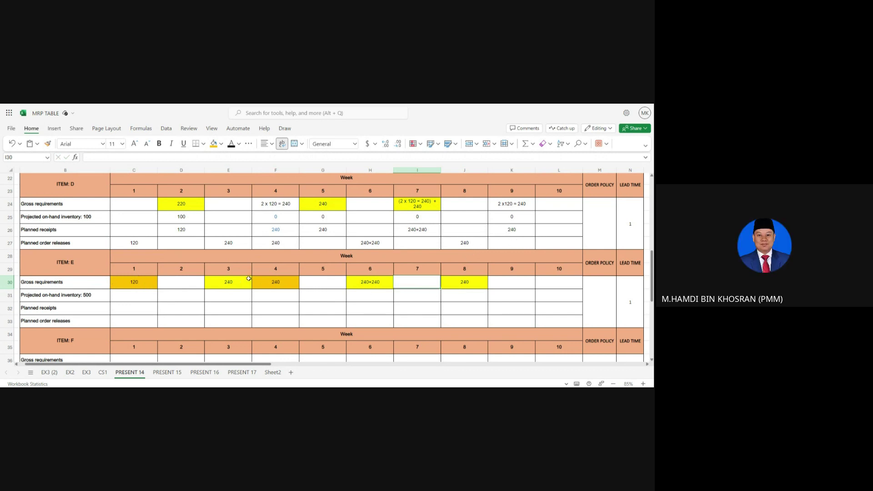
Review Item E's gross requirements in weeks 1, 3, 4, 6 and 8 and its starting on-hand inventory
left_click(370, 283)
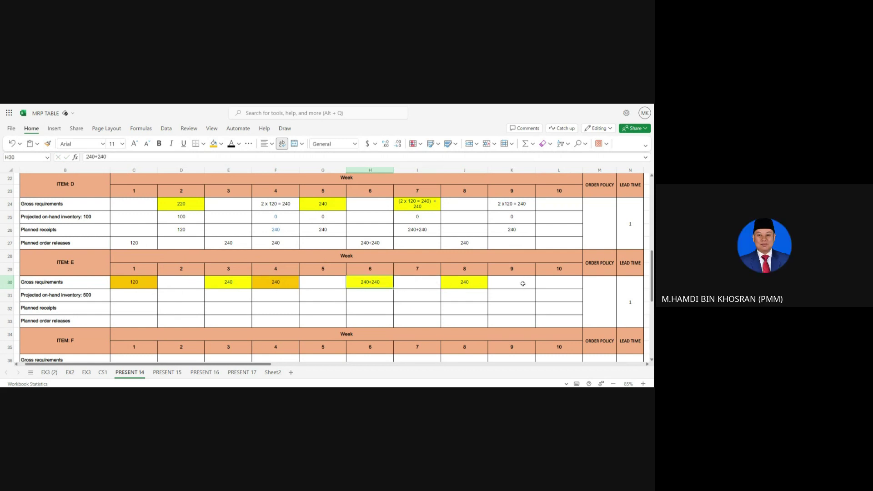
left_click(139, 283)
left_click(236, 283)
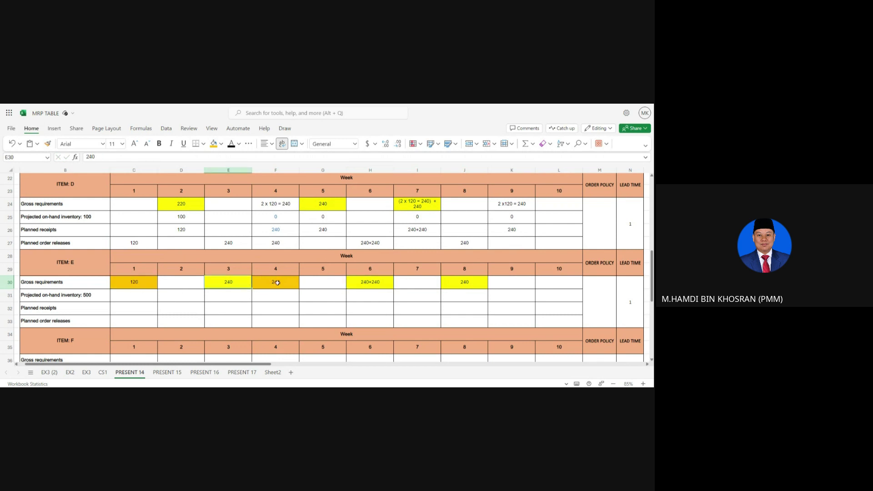
left_click(277, 283)
left_click(370, 283)
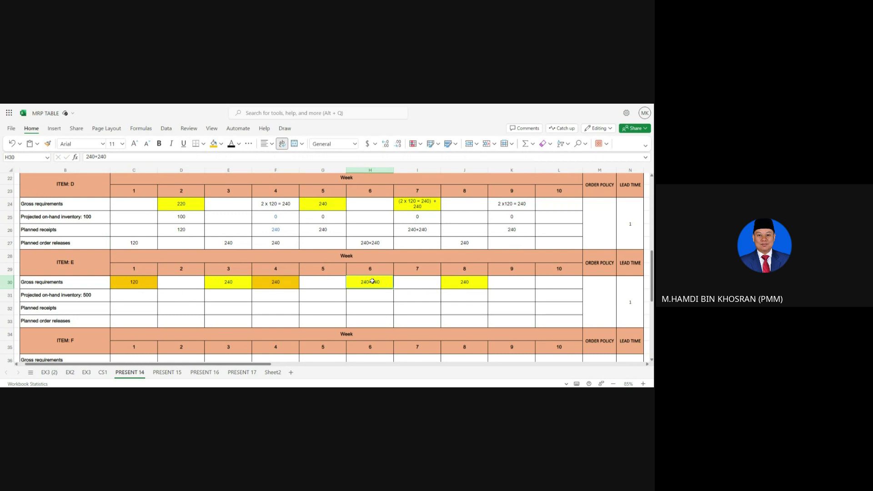
left_click(459, 283)
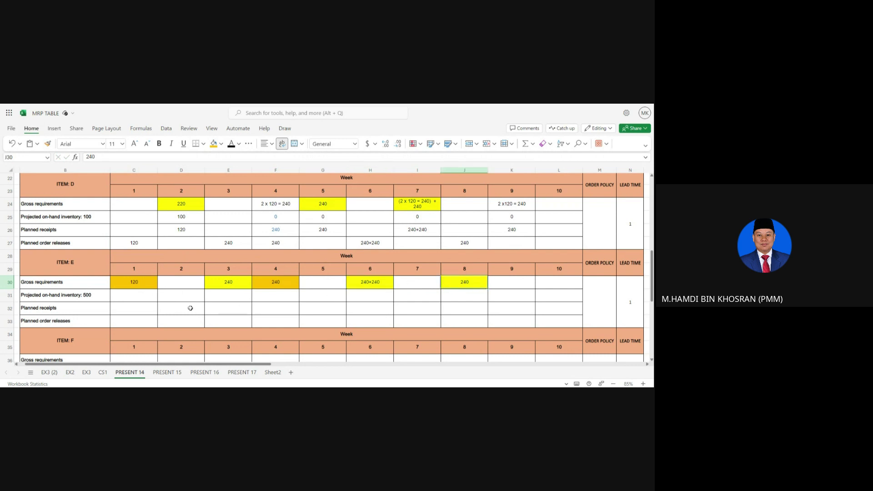
left_click(75, 296)
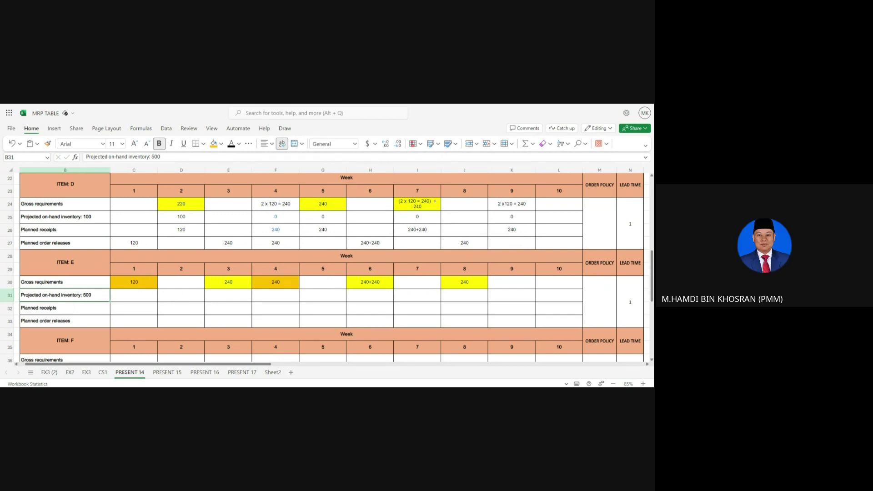
Enter 500-120=380 as Item E's projected on-hand inventory in week 1
left_click(128, 295)
type("5")
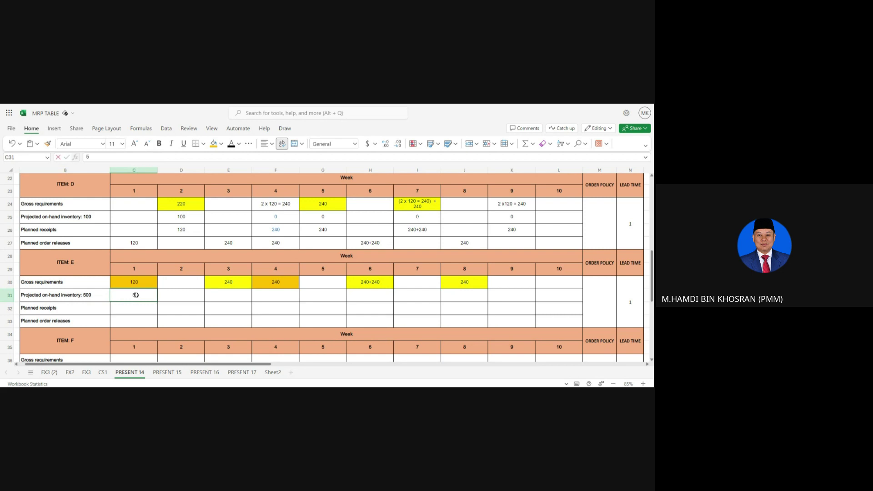
type("00-")
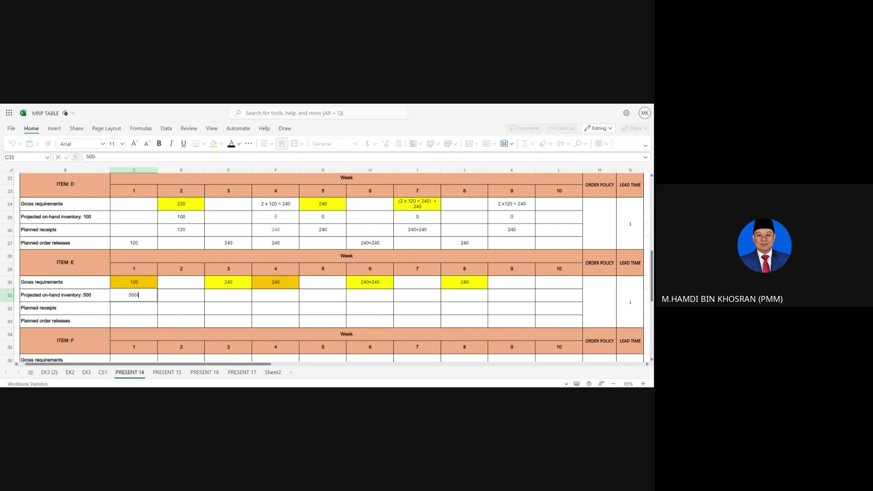
type("120=")
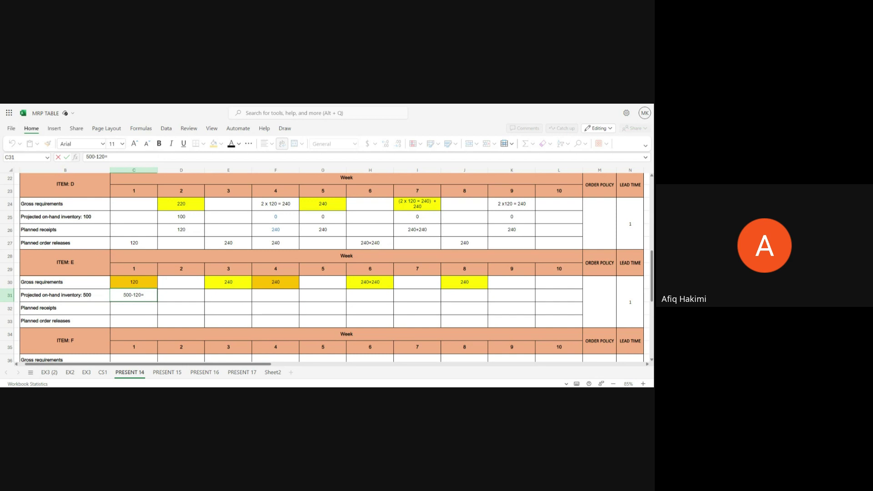
type("3")
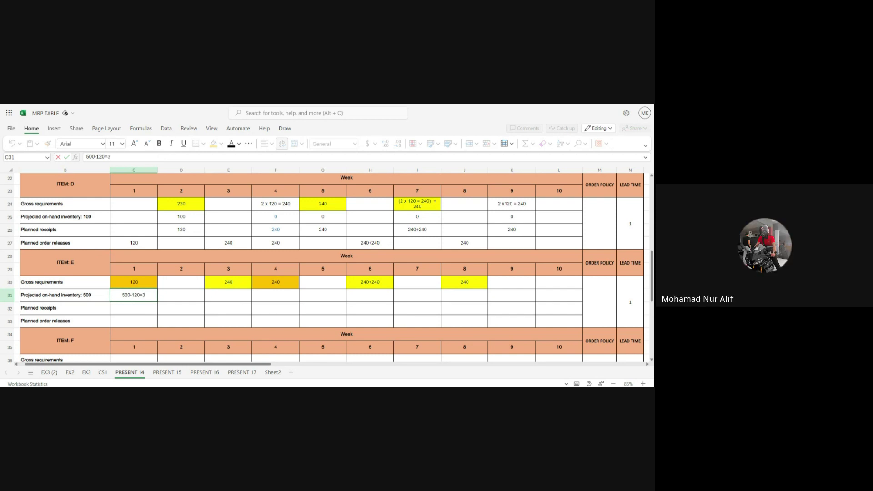
type("80")
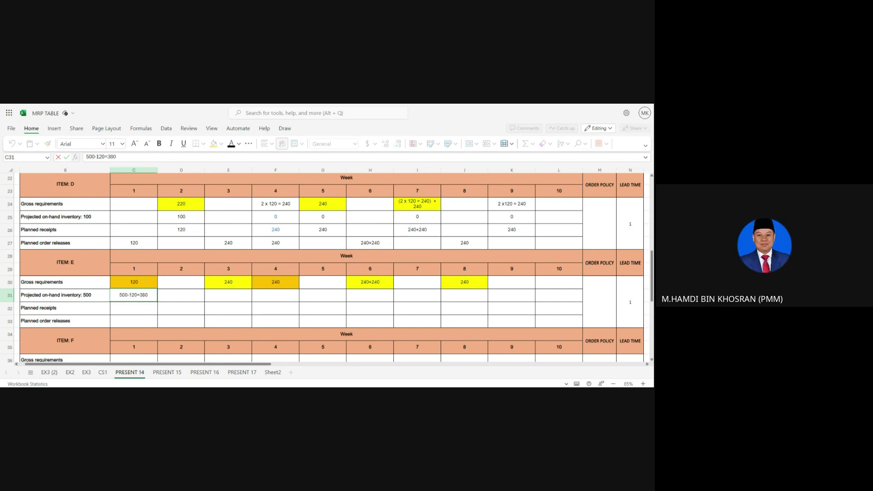
key("Return")
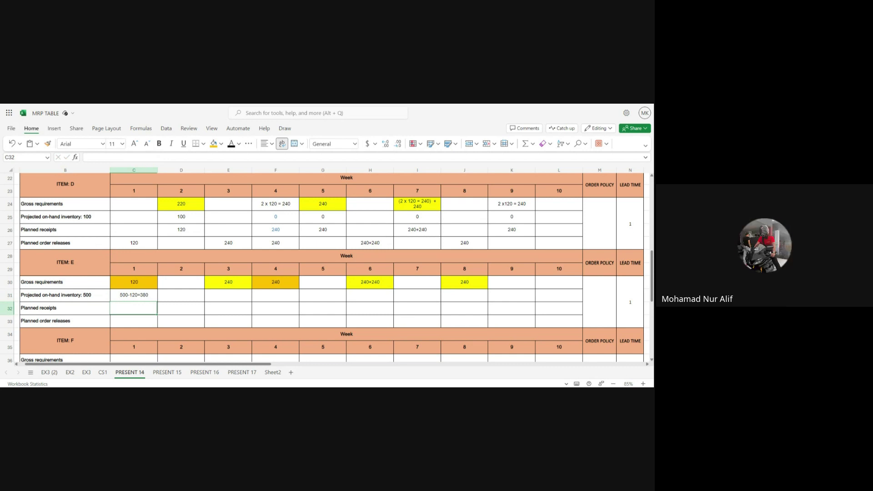
Enter 0 as Item E's planned receipts in week 1
left_click(135, 321)
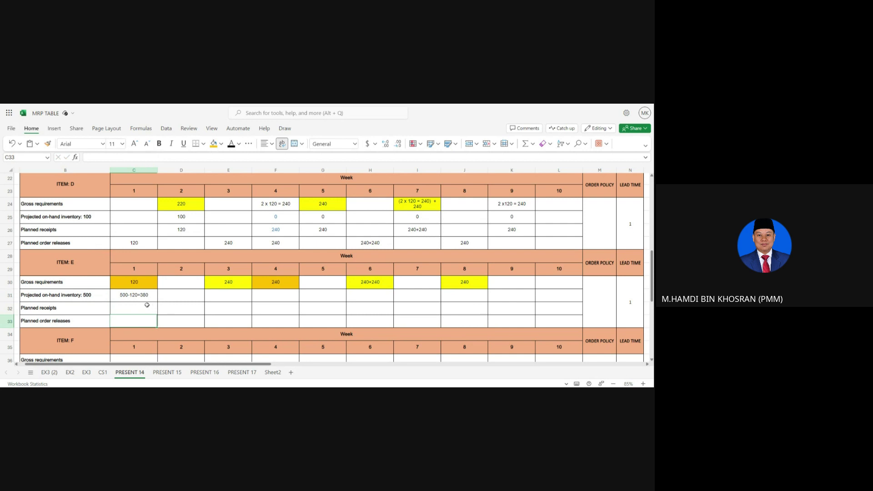
left_click(138, 309)
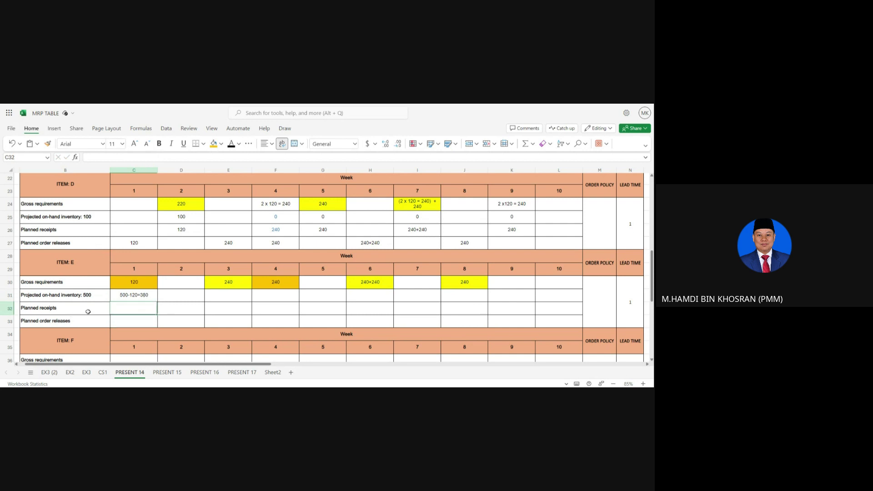
type("0")
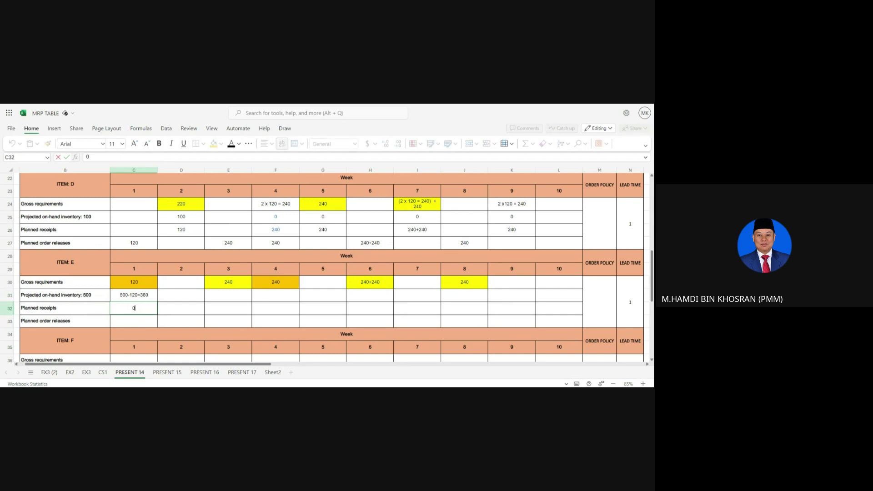
Enter 380-240=140 as Item E's projected on-hand inventory in week 3 and dismiss the error dialog
left_click(235, 296)
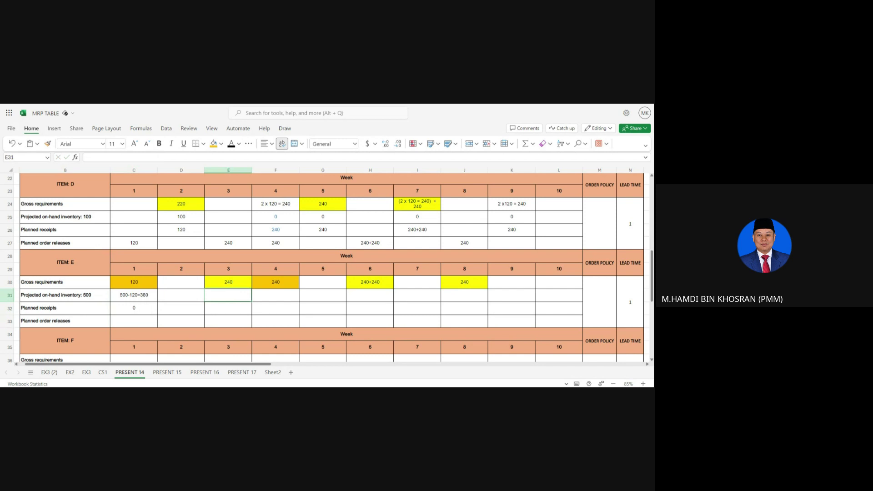
type("3")
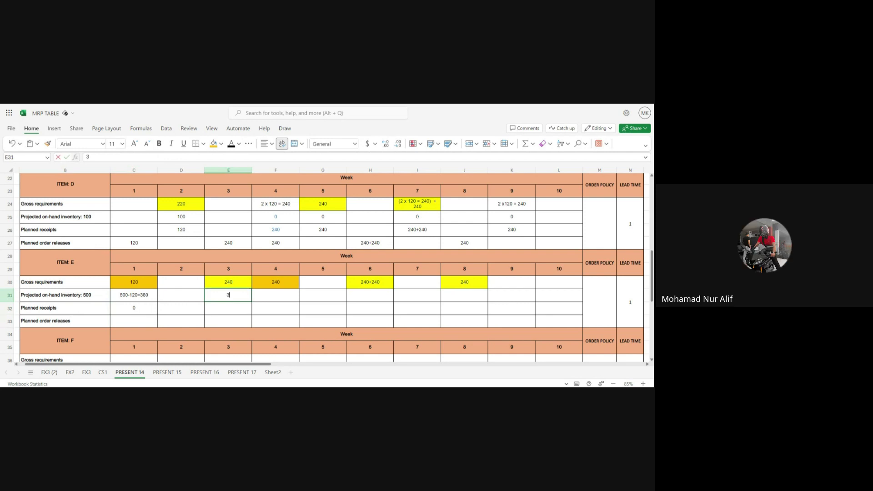
type("80-")
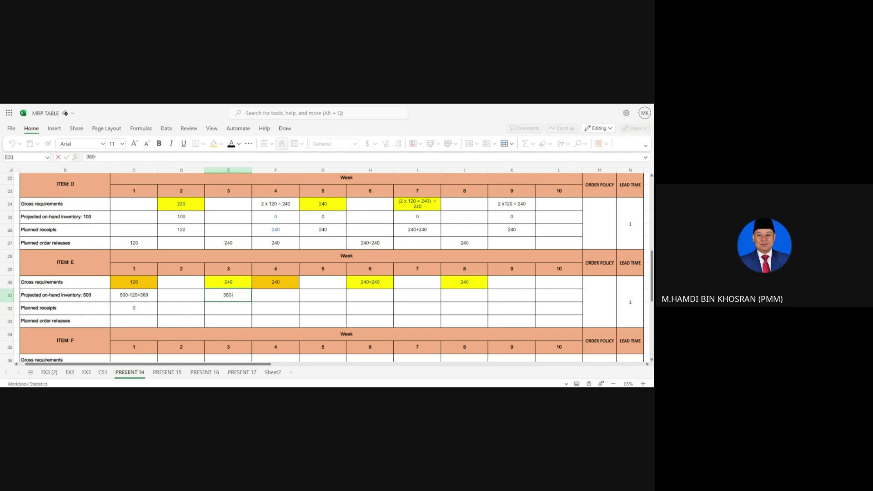
type("240=")
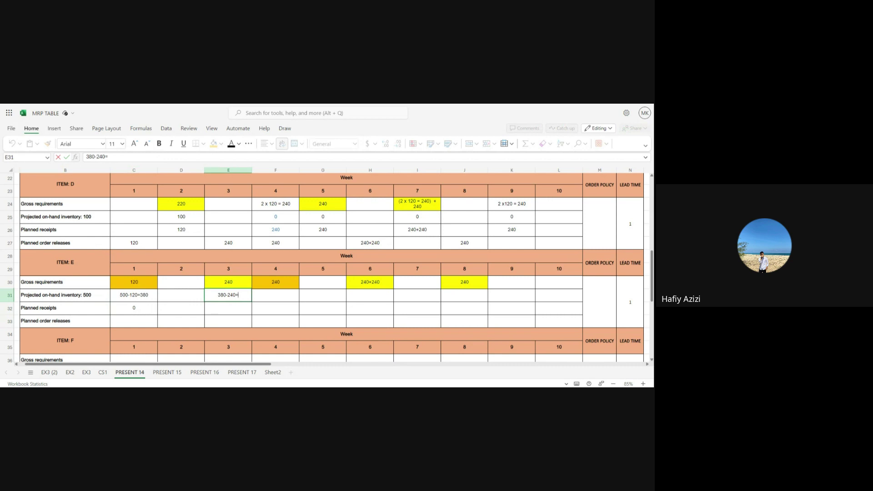
type("140")
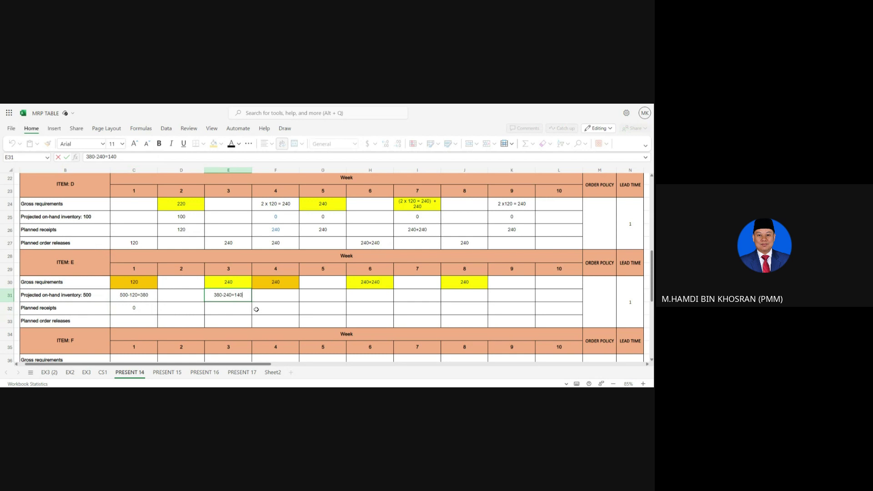
key("Tab")
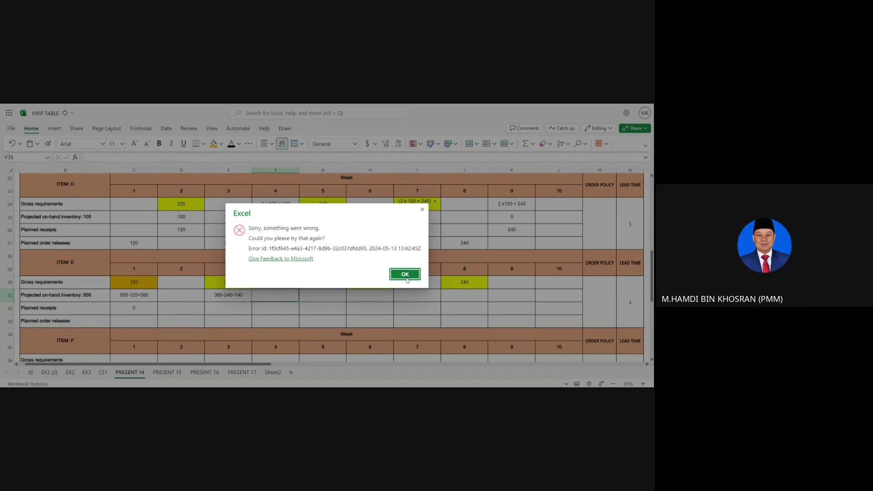
left_click(422, 210)
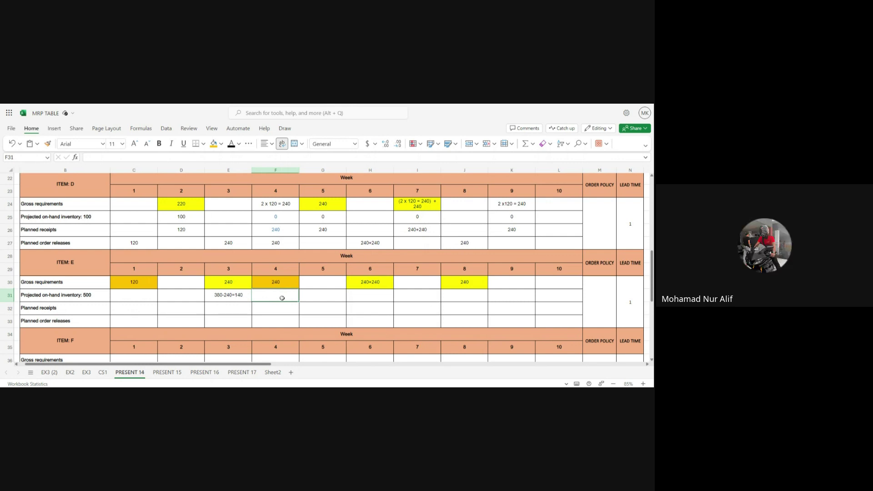
type("24")
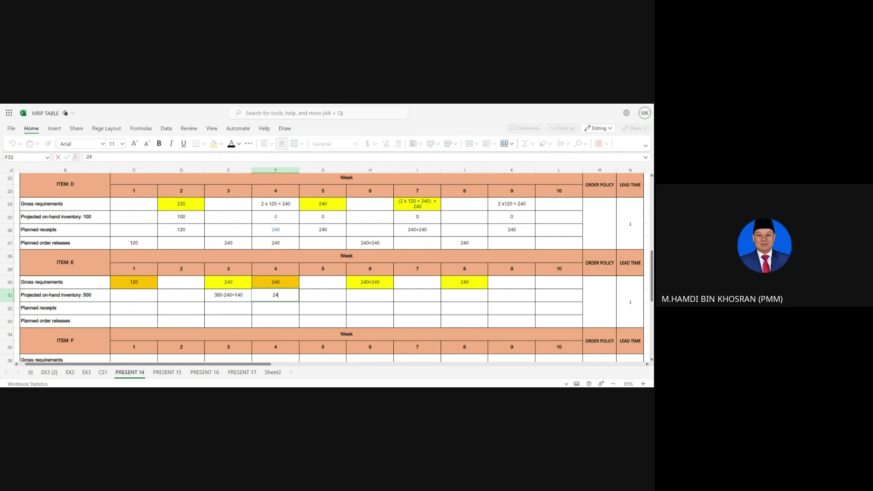
type("0-")
type("140")
type("=")
key("BackSpace")
key("BackSpace")
key("BackSpace")
key("BackSpace")
key("BackSpace")
key("BackSpace")
key("BackSpace")
key("BackSpace")
Enter 140 as Item E's projected on-hand inventory and 240-140=100 as its planned receipts in week 4
type("140")
left_click(277, 311)
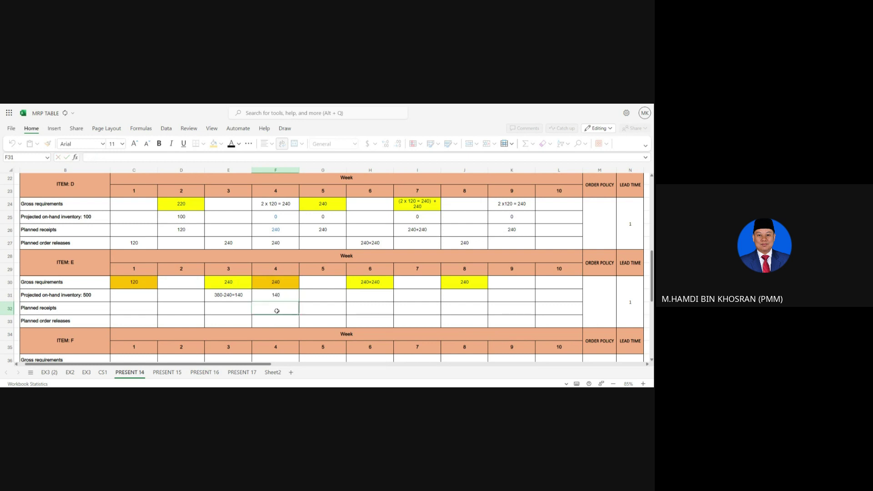
type("240-140=")
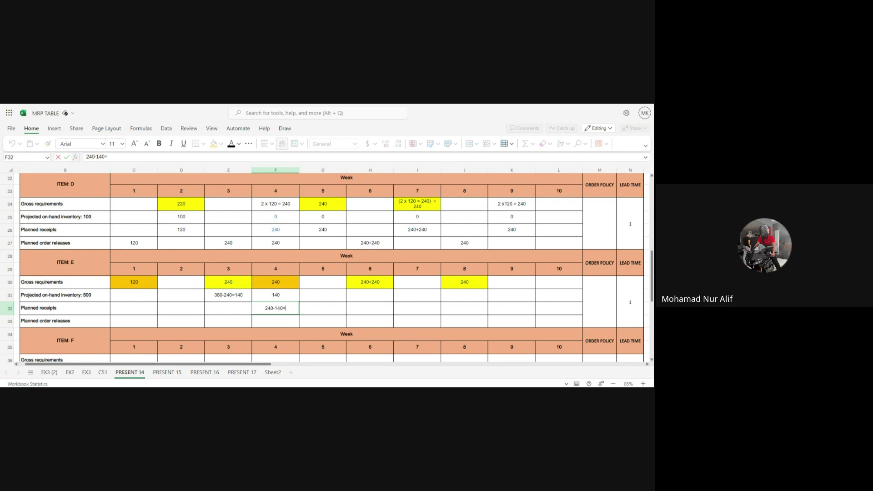
type("100")
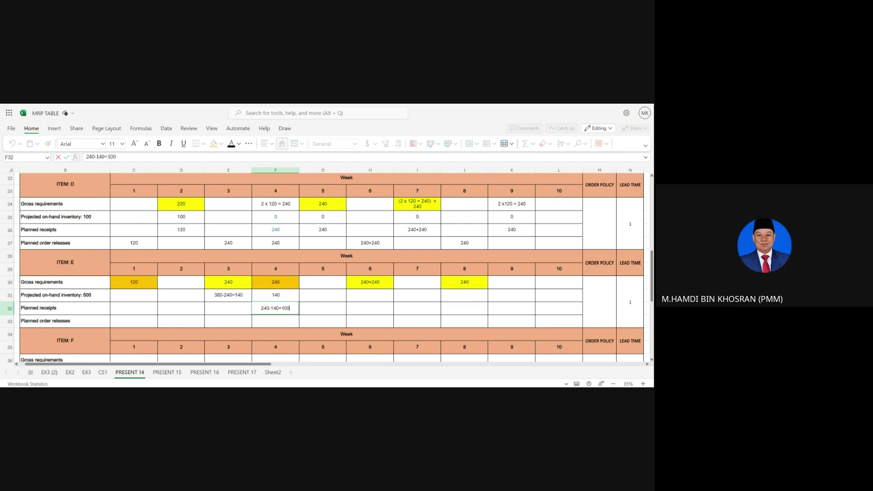
Enter 100 as Item E's planned order release in week 3
left_click(232, 322)
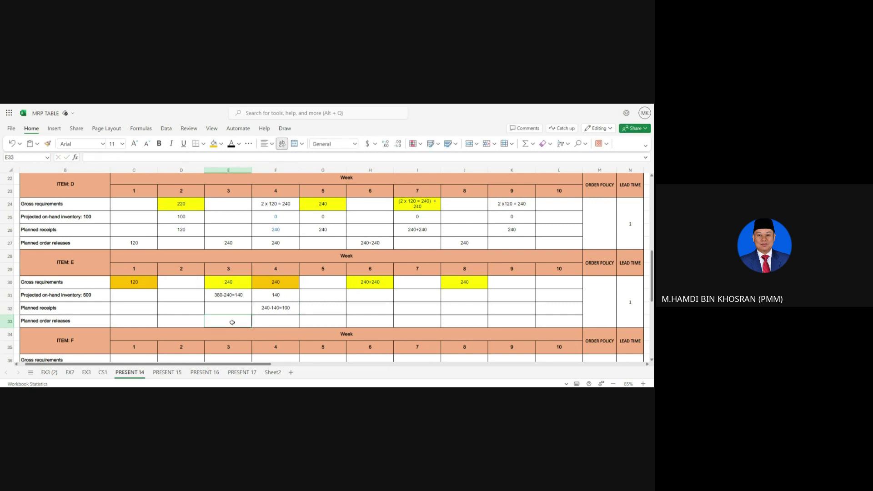
type("100")
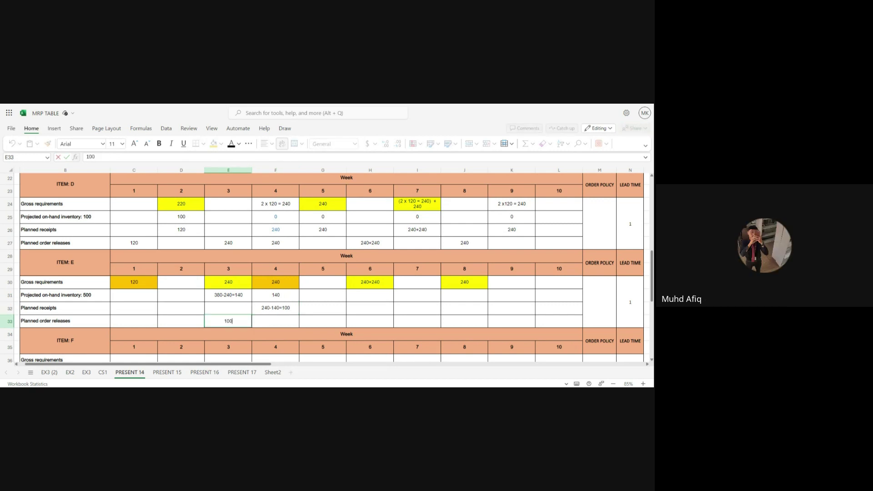
Enter 0 as Item E's projected on-hand inventory in week 6
left_click(374, 296)
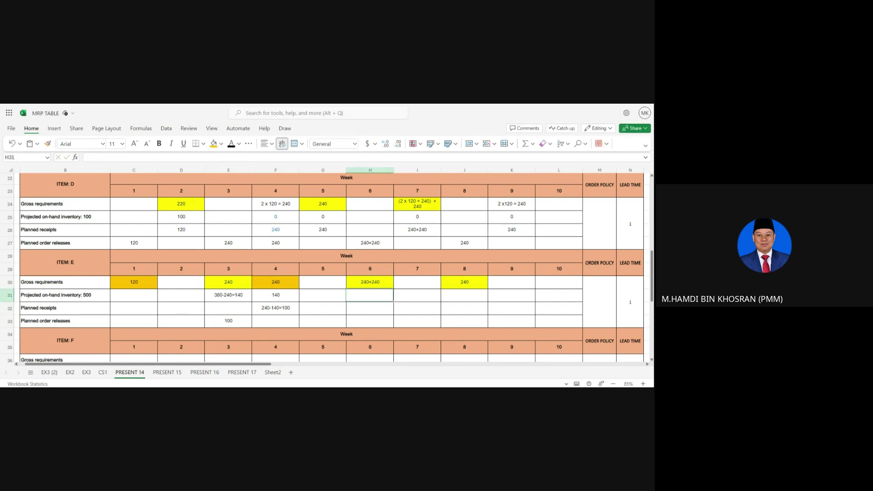
type("0")
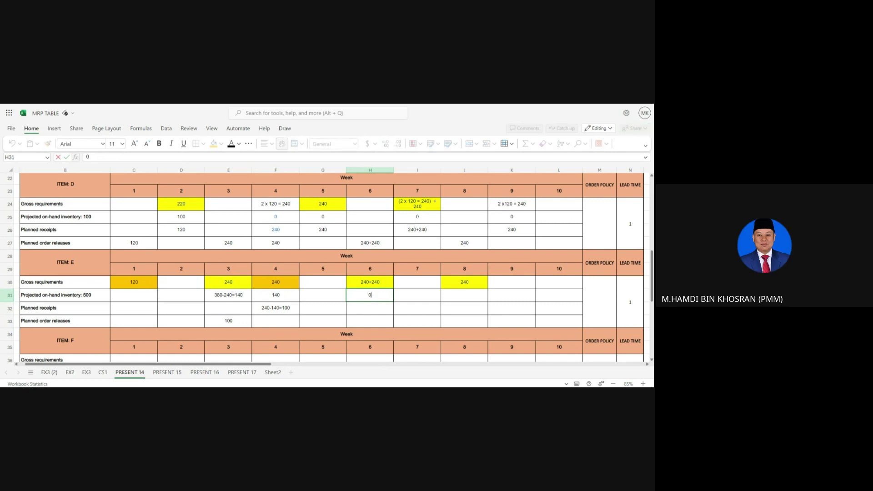
key("Return")
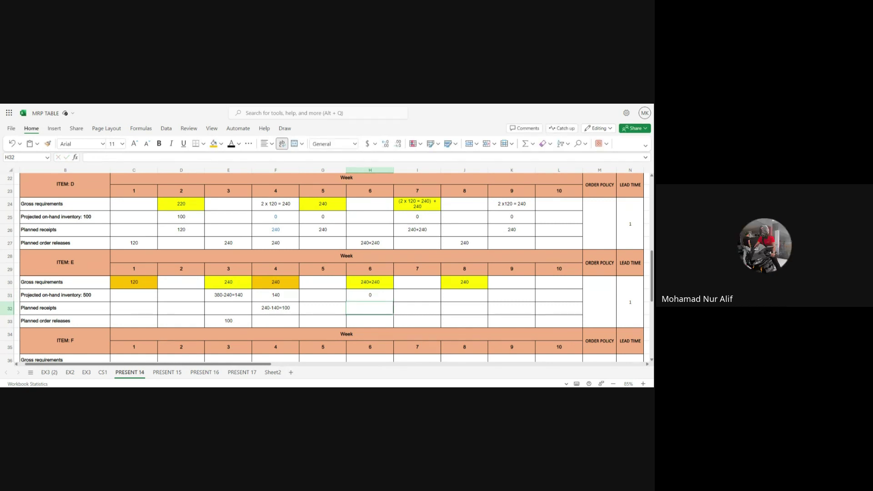
Enter 480 as Item E's planned receipts in week 6 and as its planned order release in week 5
type("480")
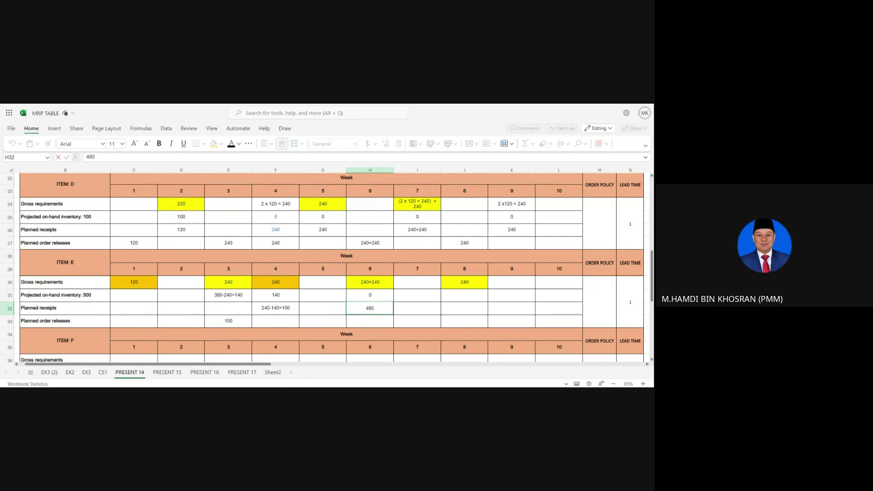
key("Return")
key("Left")
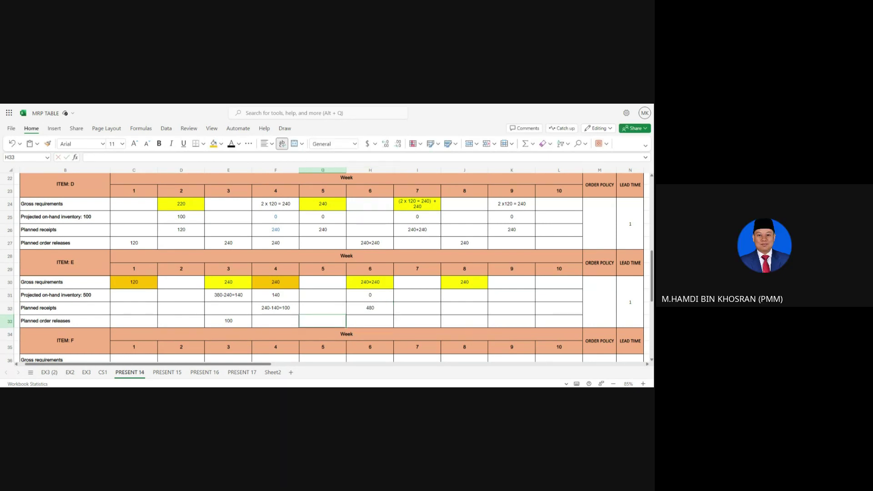
type("480")
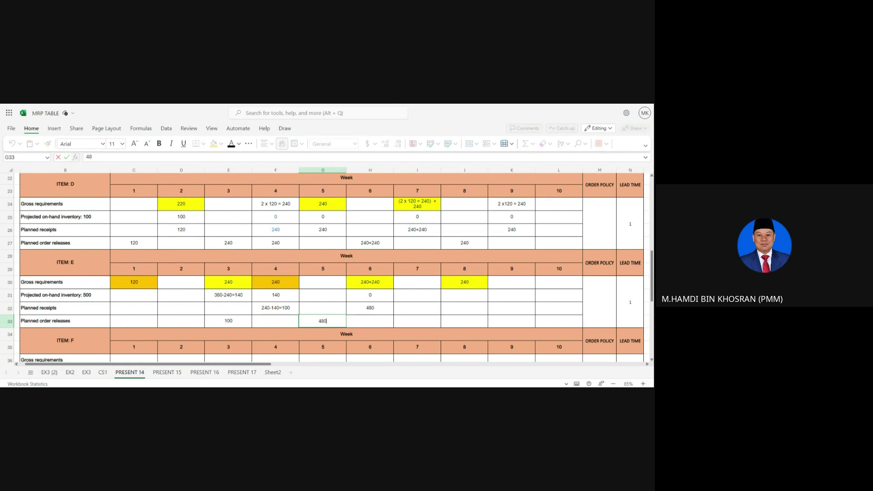
Enter 0 as Item E's projected on-hand inventory in week 8
left_click(473, 296)
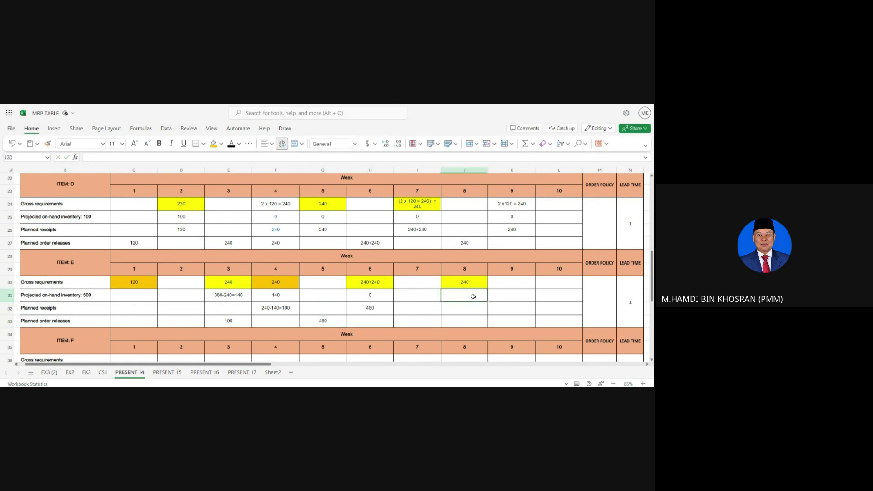
type("0")
key("Return")
Enter 240 as Item E's planned receipts in week 8 and as its planned order release in week 7
type("240")
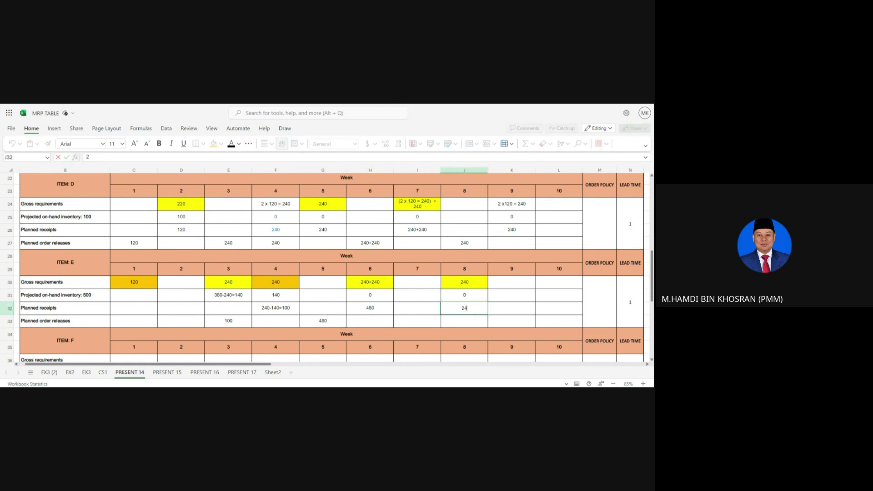
left_click(417, 323)
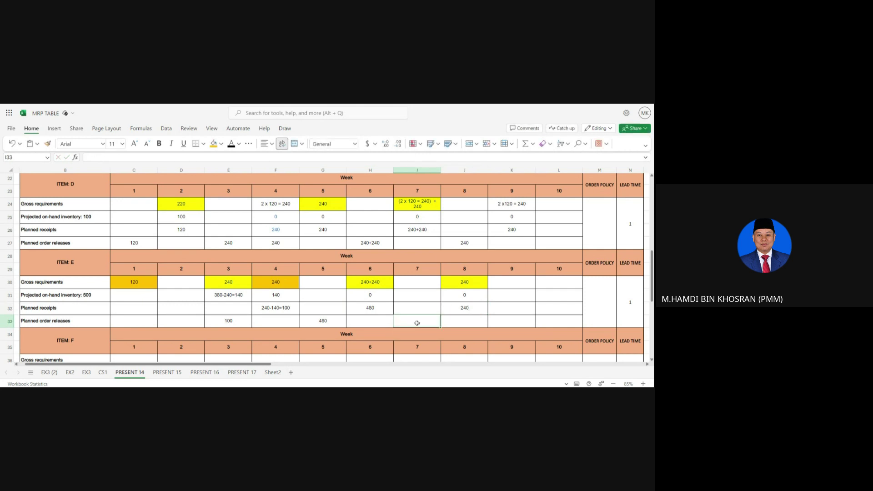
type("240")
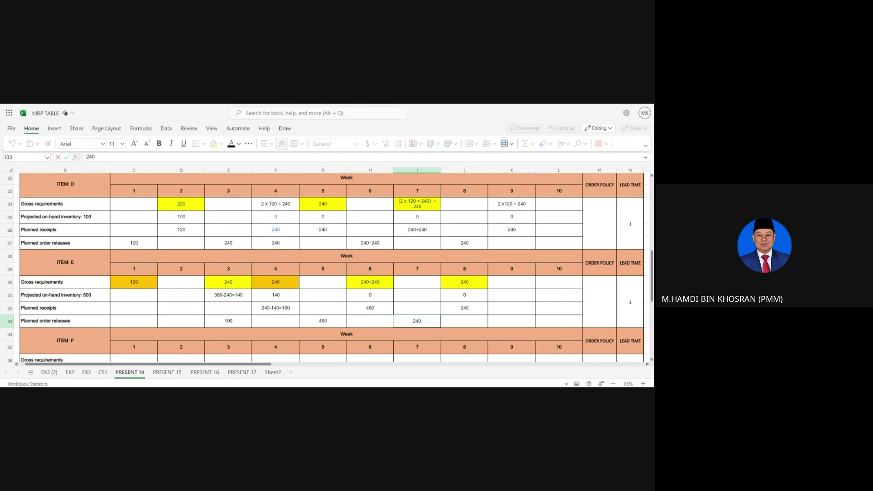
key("Tab")
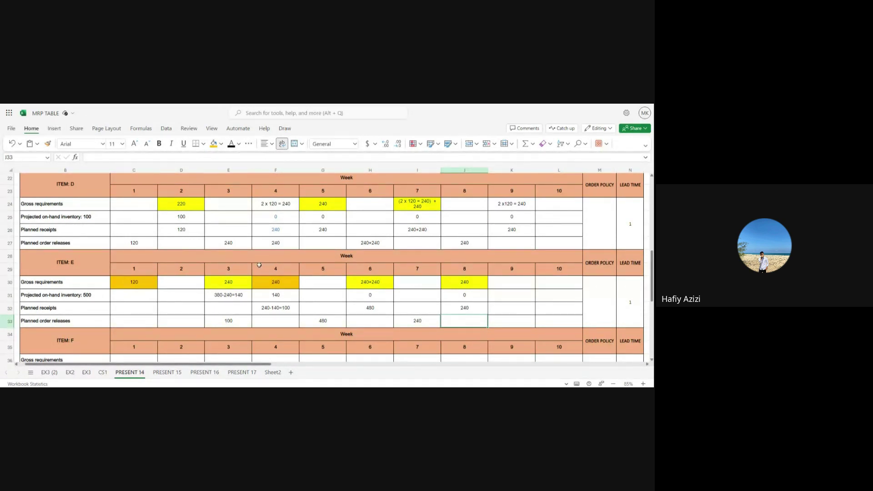
Examine Item E's projected inventory and planned receipts in weeks 1 and 3, comparing them with the neighbouring Item D and F tables
left_click(239, 294)
left_click(235, 307)
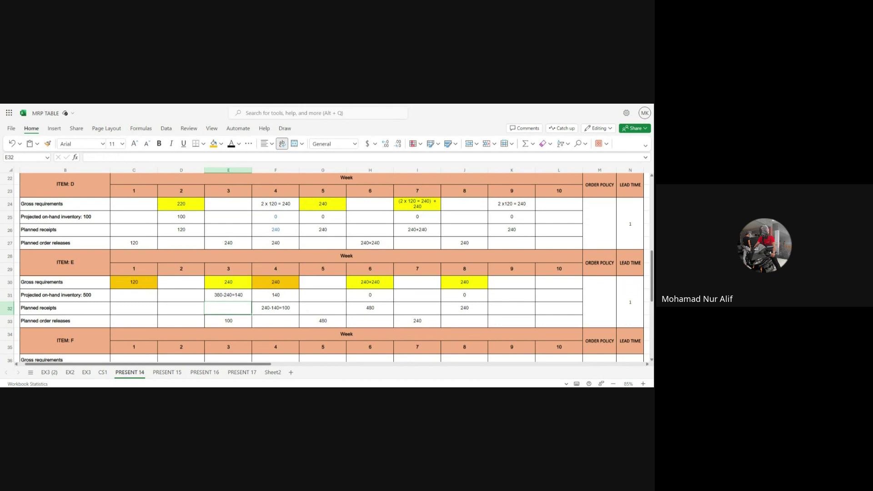
scroll(235, 288, "down", 2)
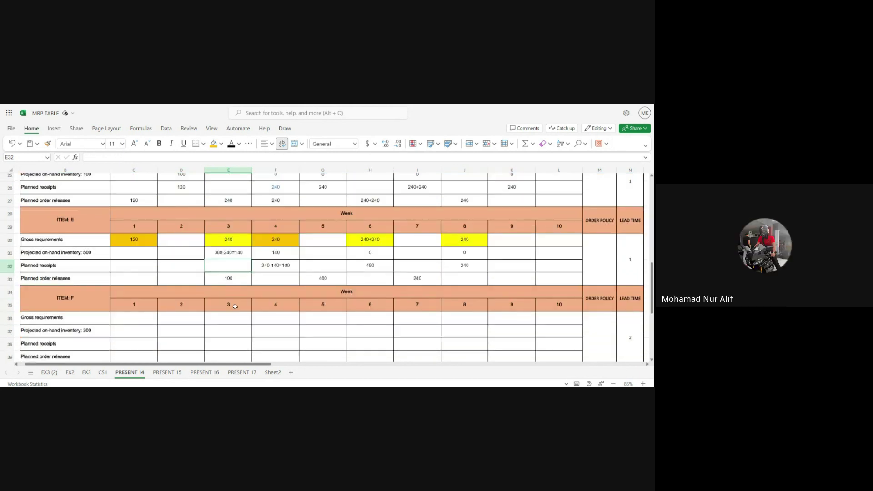
scroll(235, 288, "up", 1)
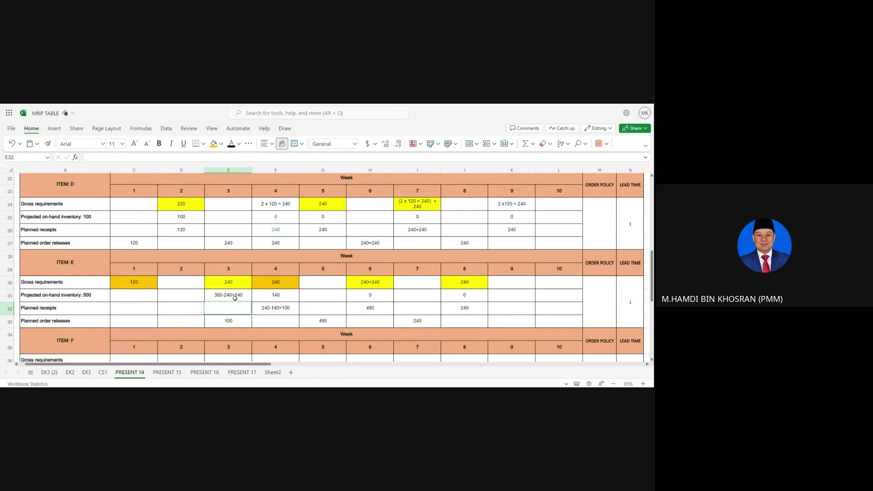
scroll(234, 297, "up", 2)
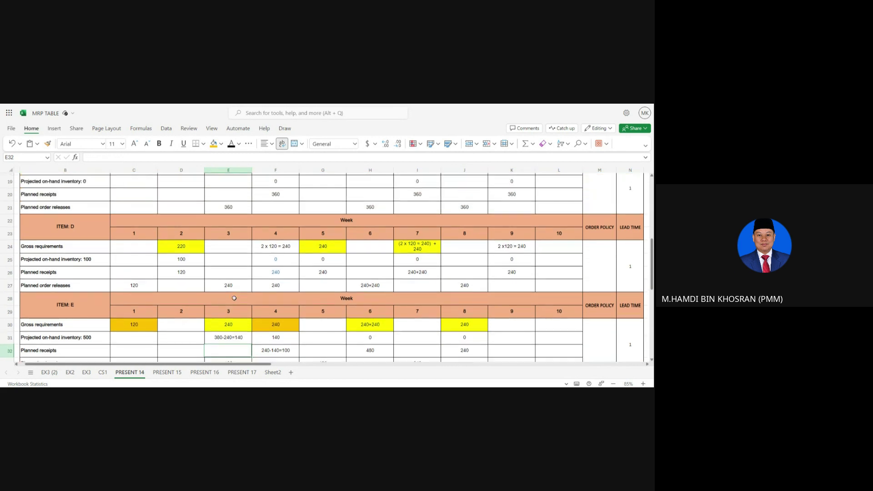
scroll(234, 297, "down", 2)
scroll(234, 297, "down", 1)
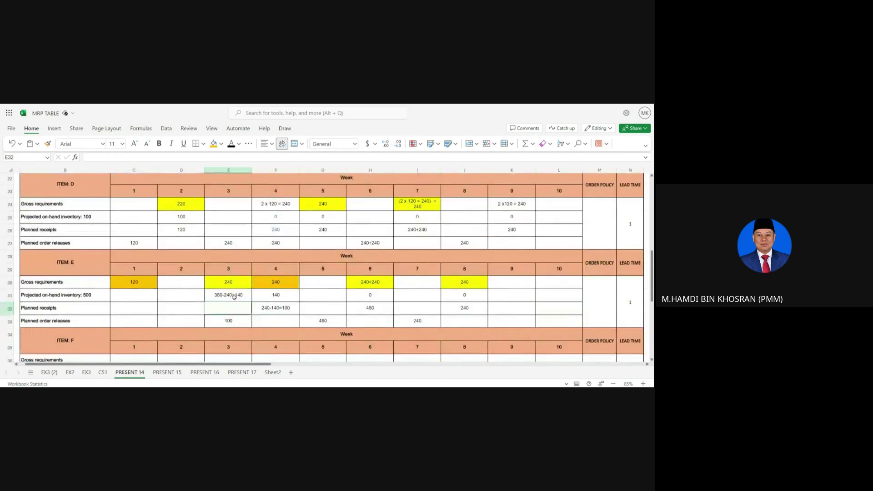
left_click(232, 297)
left_click(134, 297)
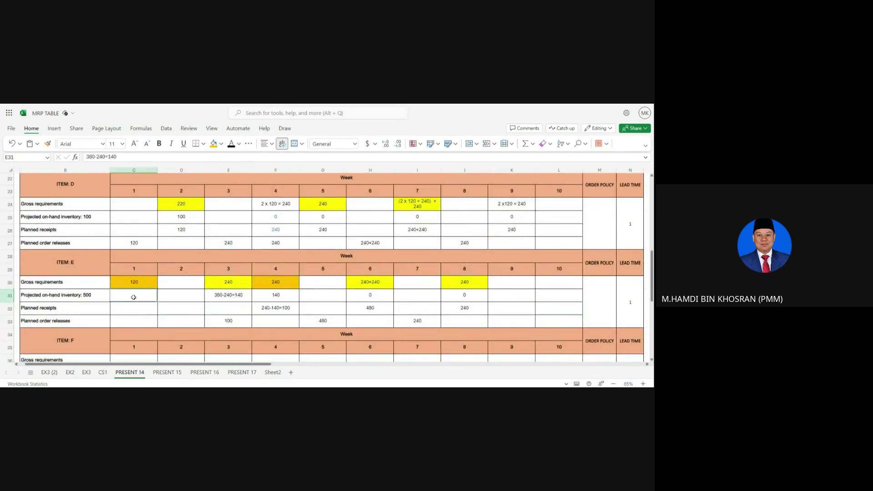
scroll(161, 303, "down", 3)
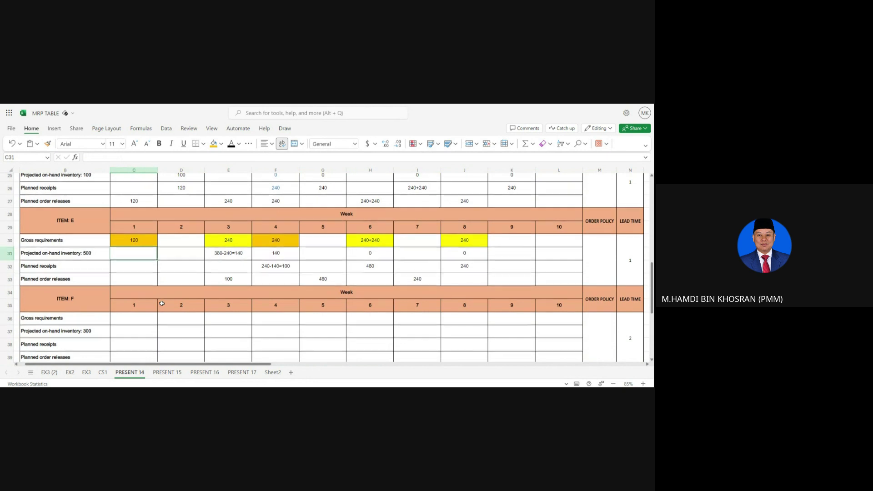
scroll(161, 303, "up", 3)
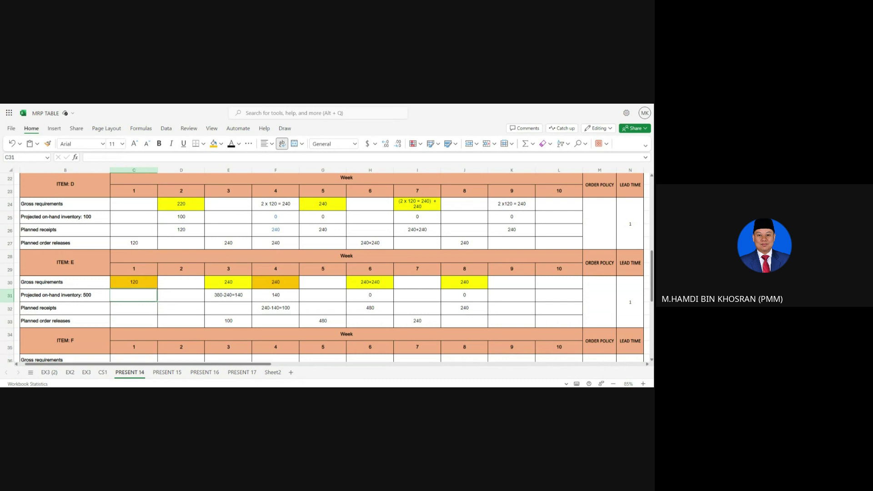
Enter 500-120=380 as Item E's projected on-hand inventory in week 1
left_click(71, 297)
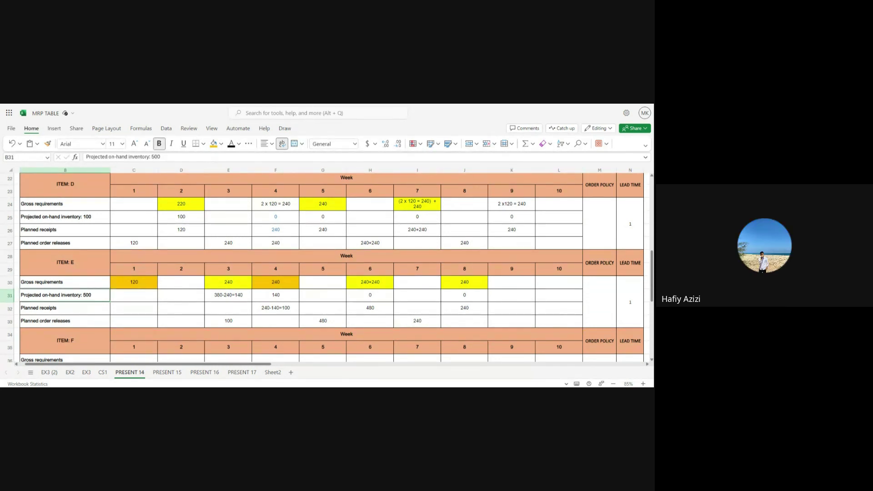
left_click(147, 296)
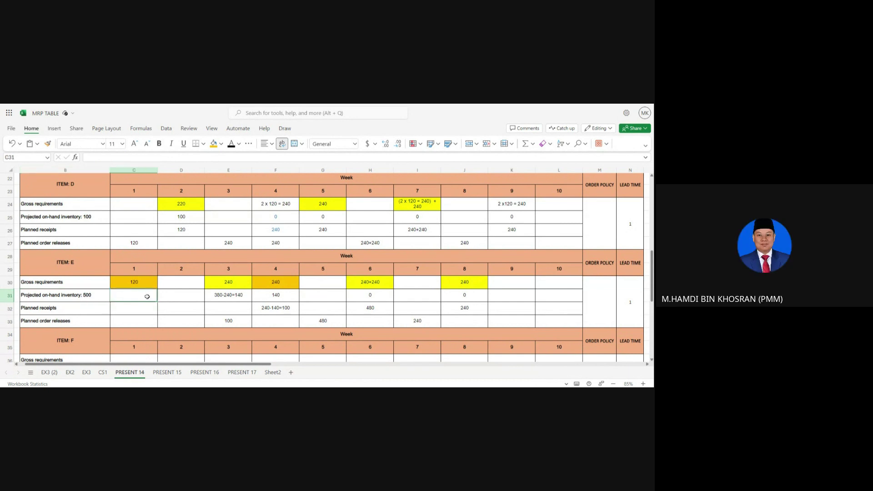
type("5")
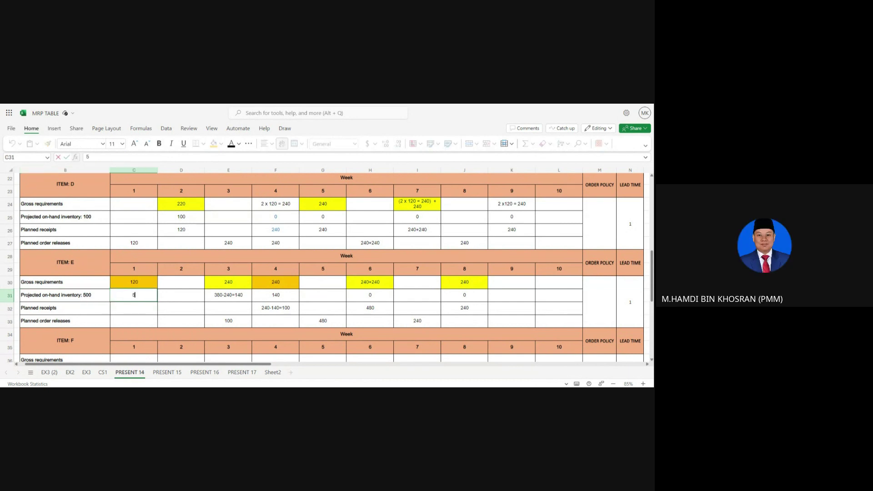
type("00-")
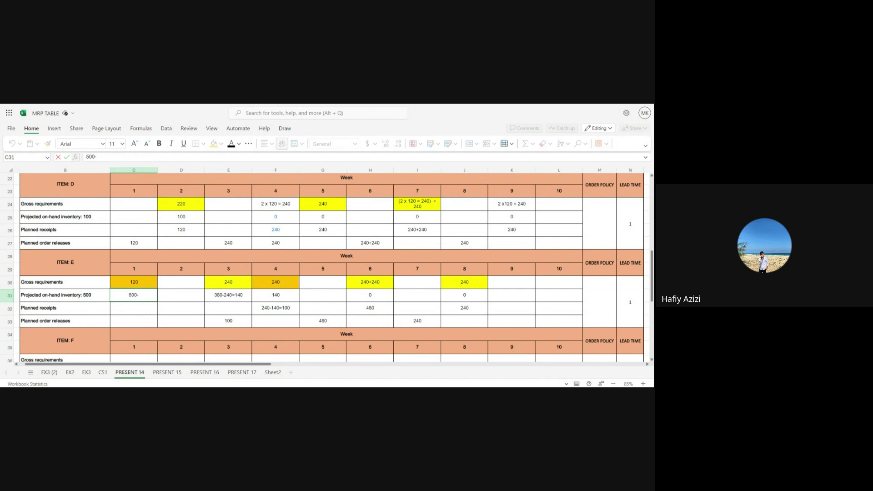
type("120")
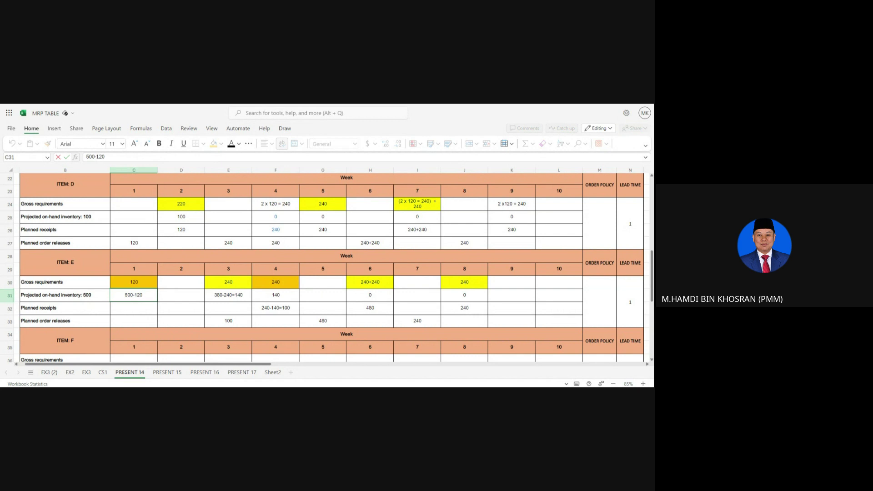
type("=")
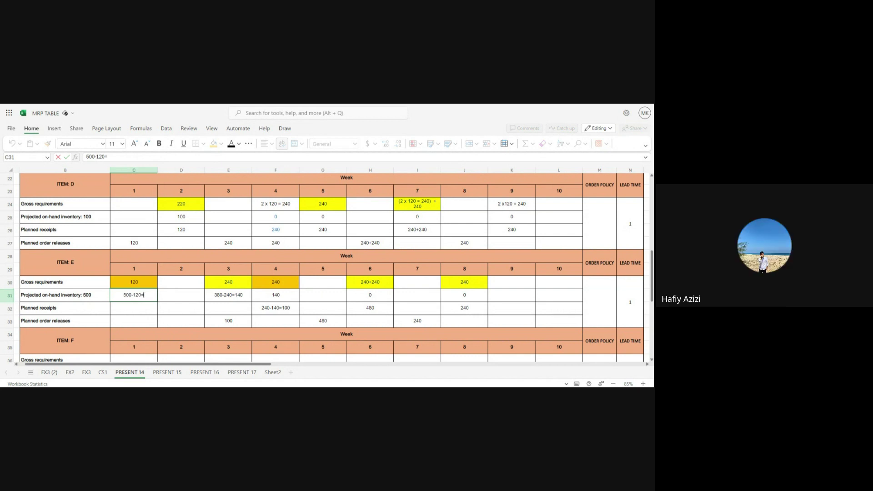
type("380")
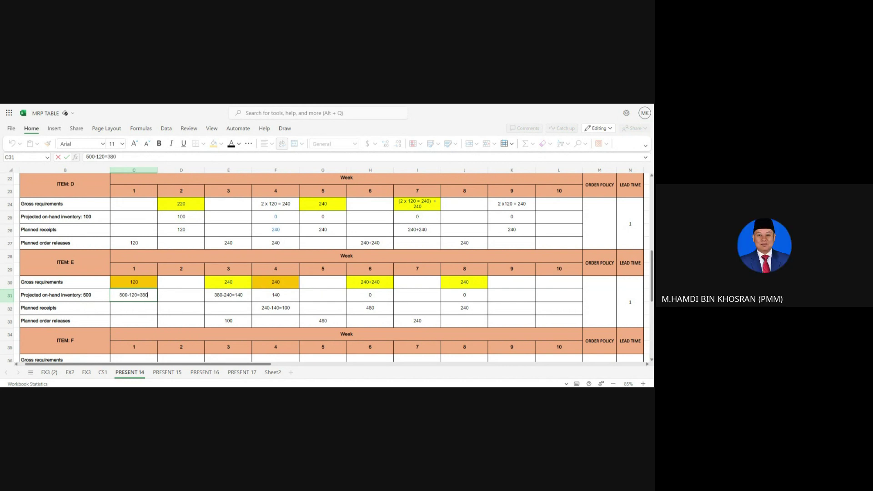
Enter 0 as Item E's planned receipts in weeks 1 and 3
left_click(147, 311)
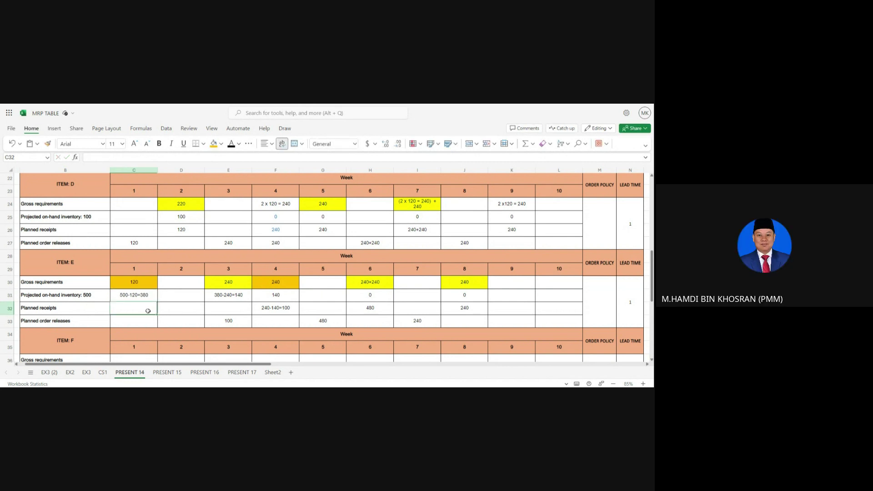
type("0")
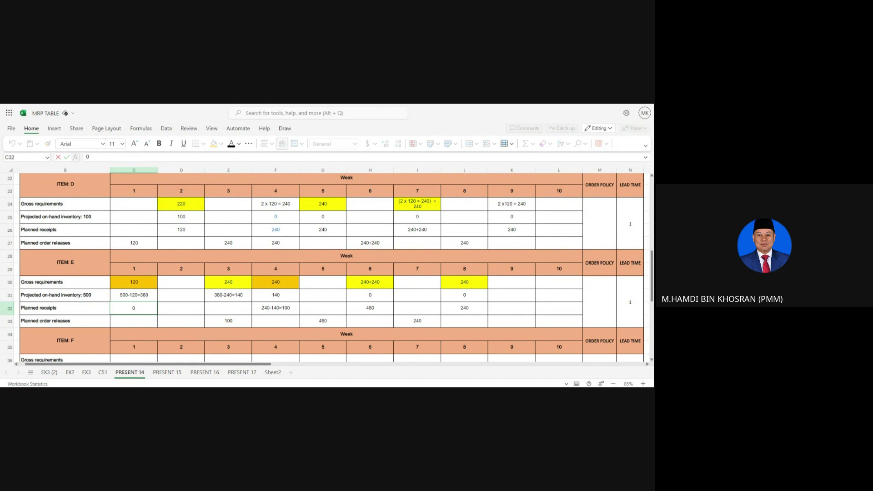
left_click(235, 295)
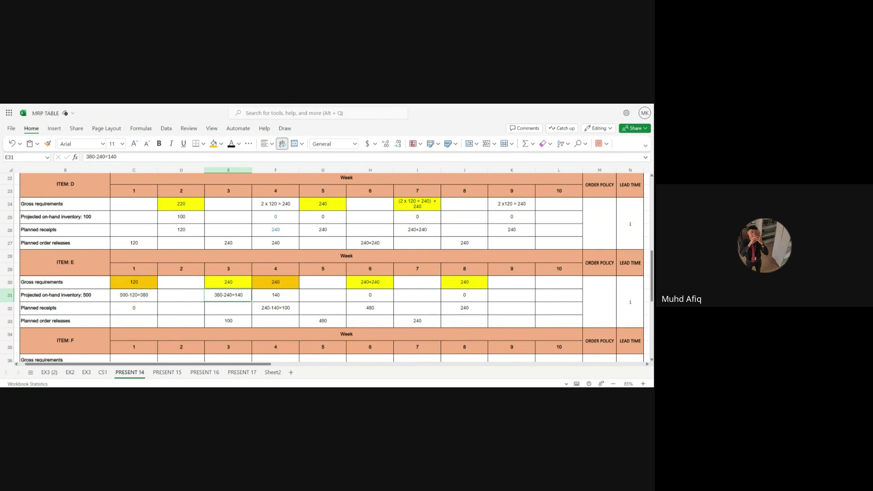
left_click(236, 307)
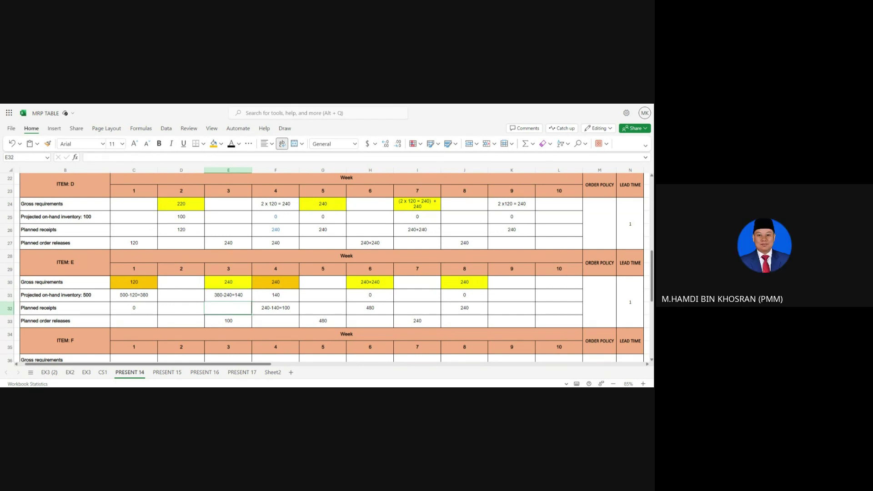
type("0")
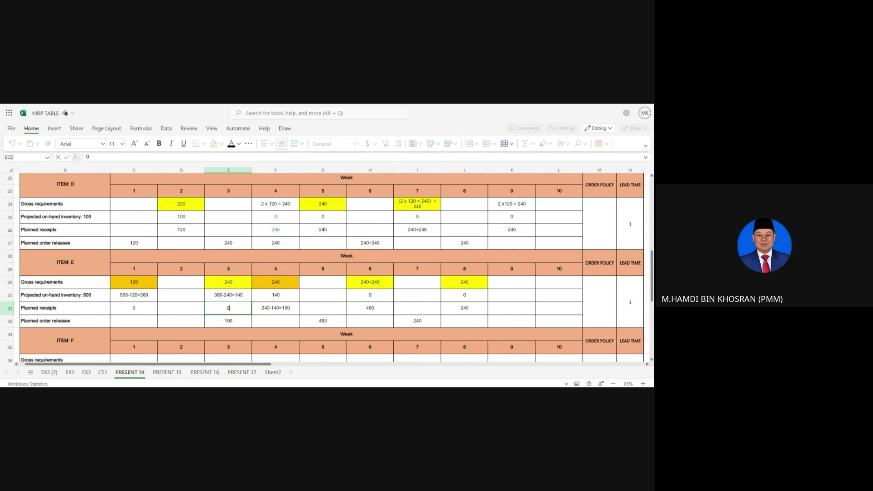
Examine how Item E's projected inventory from week 3 carries into week 4 against that week's gross requirement
left_click(279, 297)
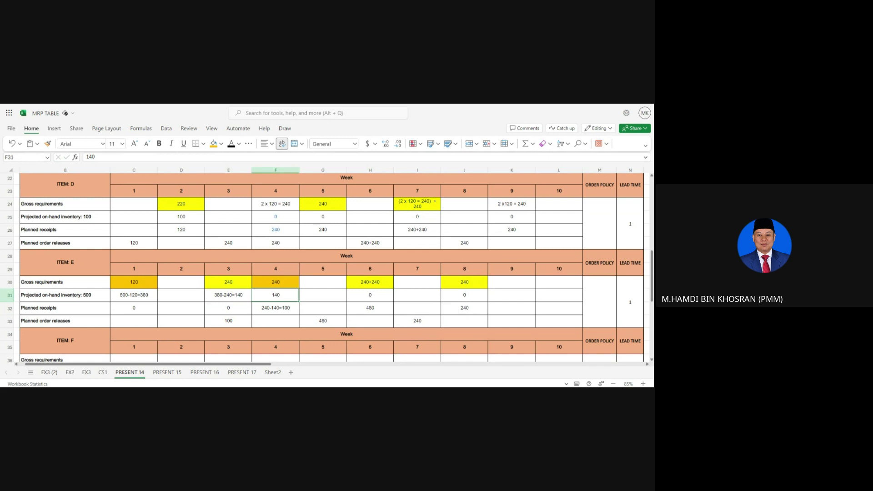
left_click(283, 285)
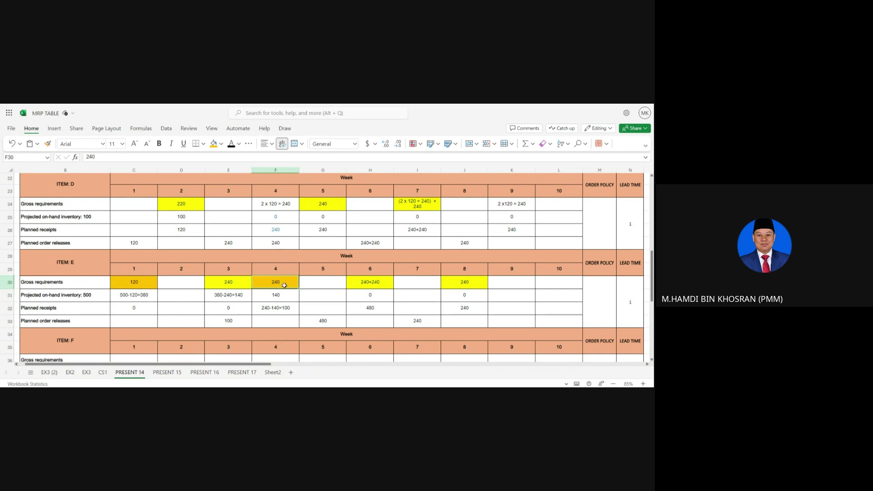
left_click(286, 298)
left_click(241, 297)
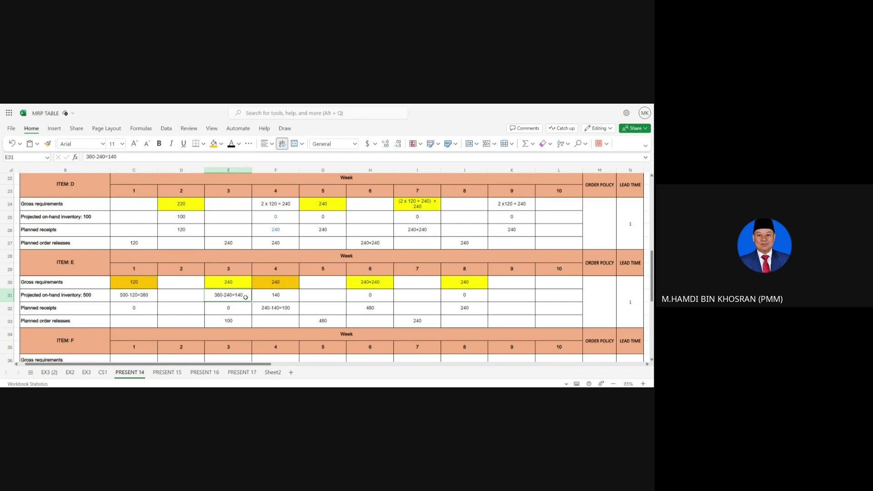
left_click(266, 295)
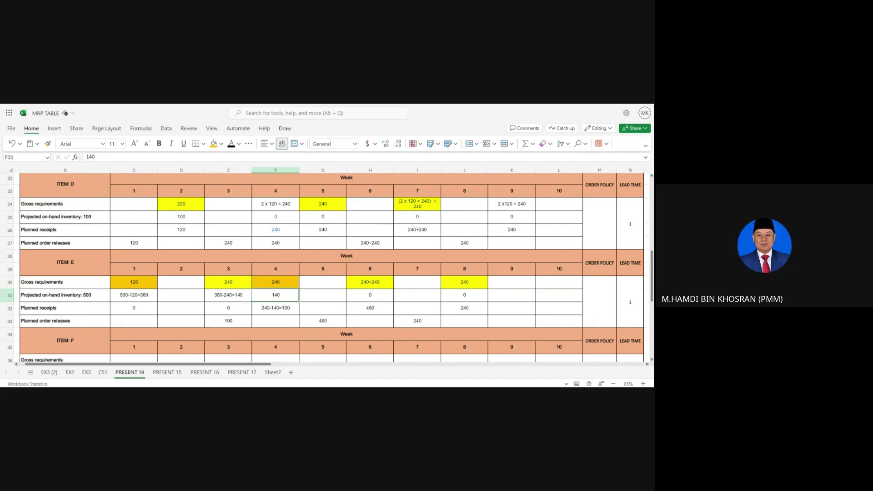
Examine Item E's week 4 planned receipts and week 3 order release, comparing them with the neighbouring Item D and F tables
left_click(272, 310)
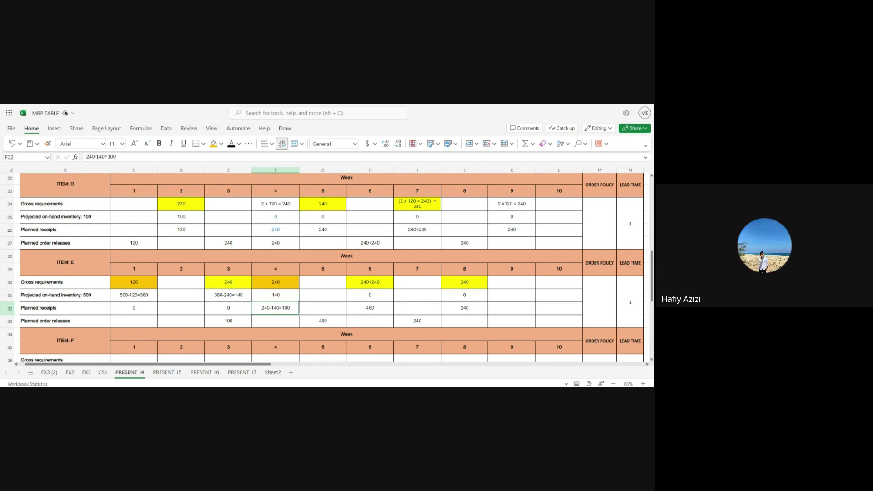
left_click(231, 322)
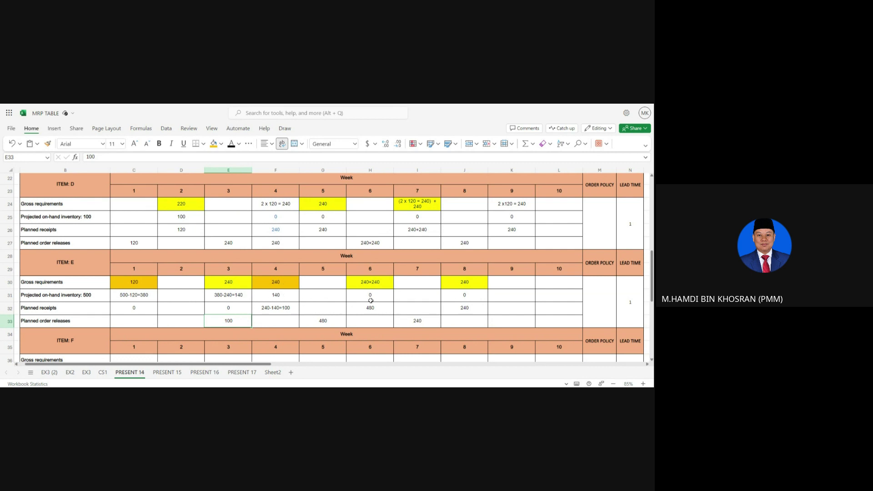
scroll(356, 289, "down", 2)
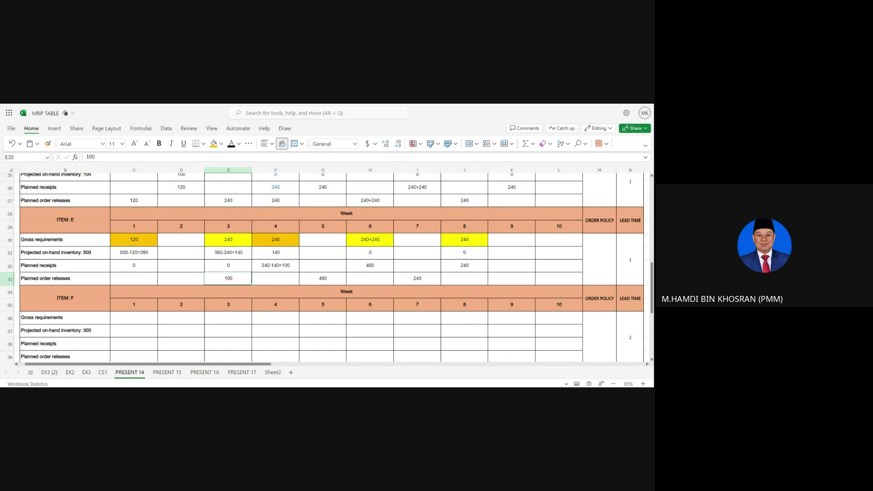
scroll(239, 239, "down", 1)
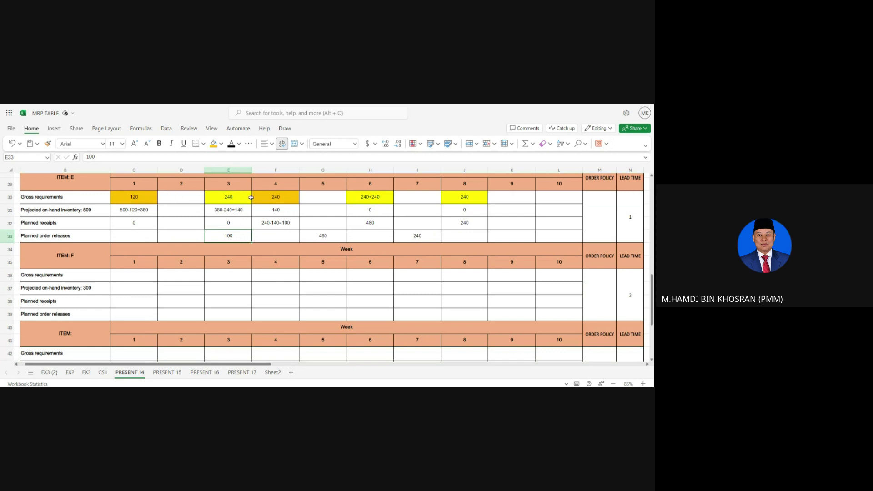
scroll(212, 214, "up", 1)
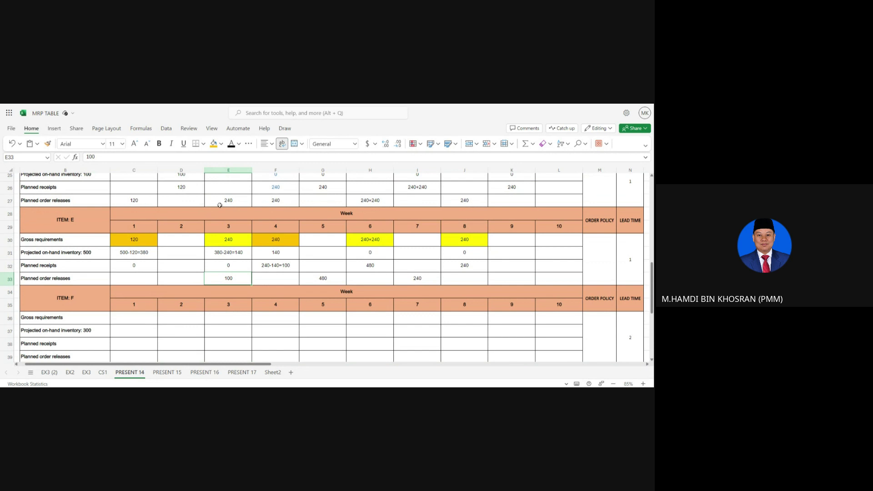
scroll(219, 206, "up", 2)
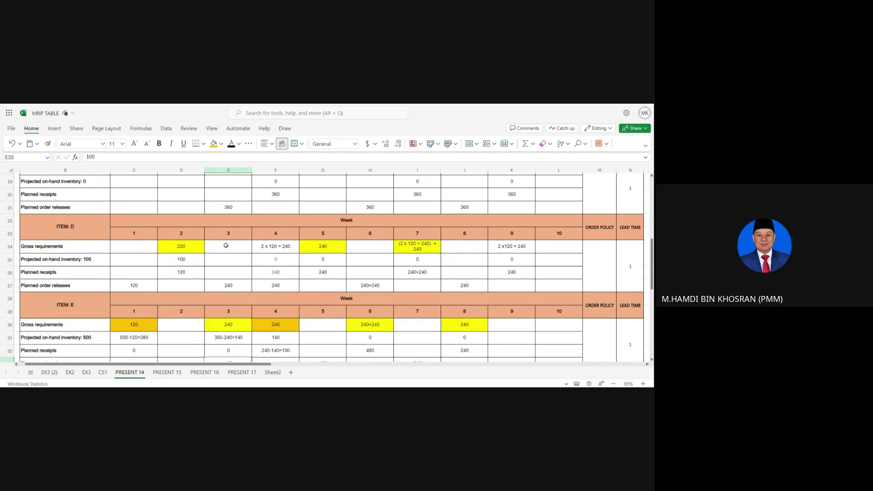
left_click(279, 247)
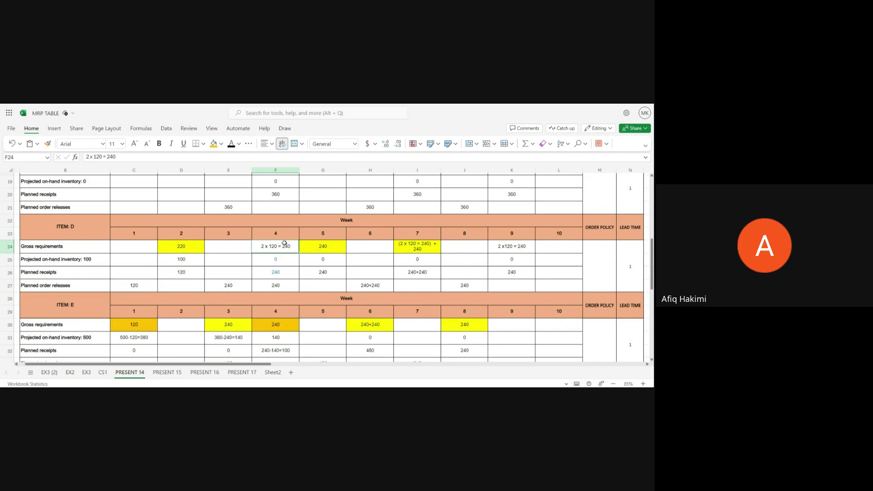
Highlight Item D's planned order releases in weeks 3, 6 and 8 with a yellow fill
left_click(230, 285)
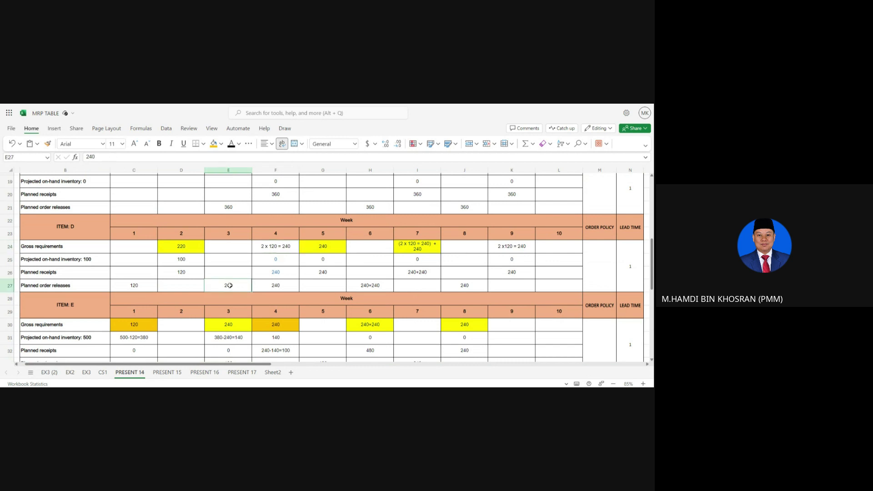
left_click(221, 144)
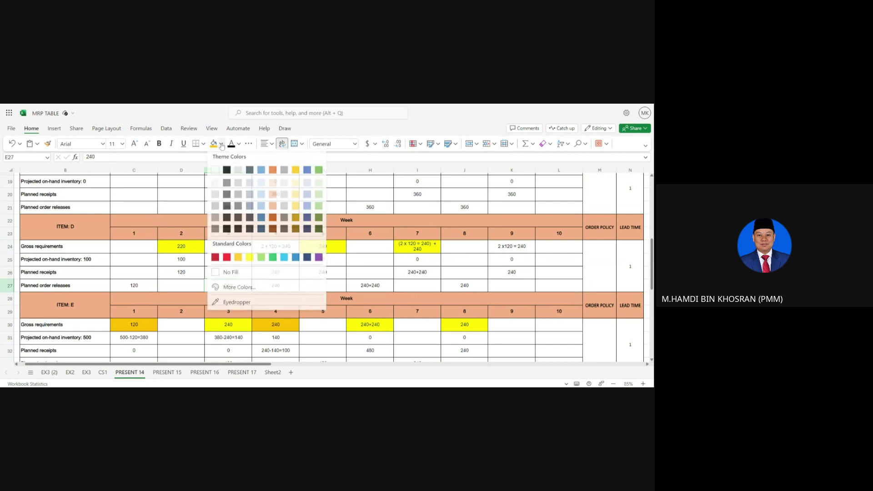
left_click(250, 258)
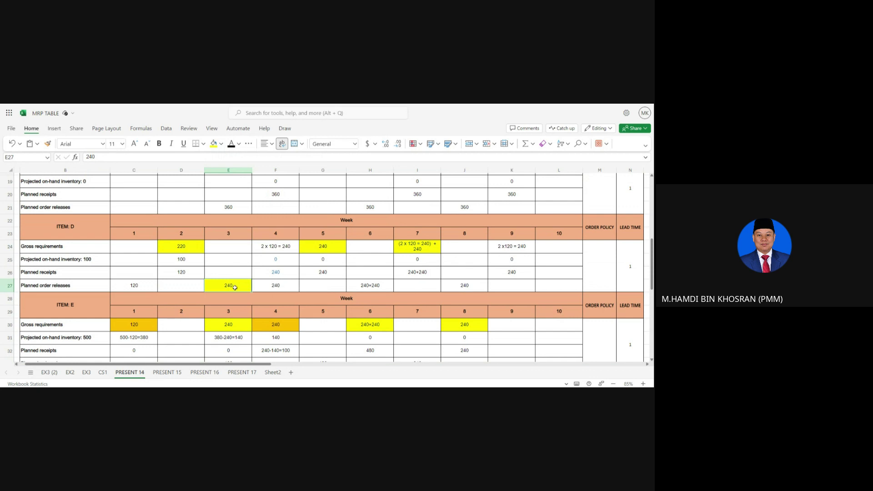
left_click(369, 284)
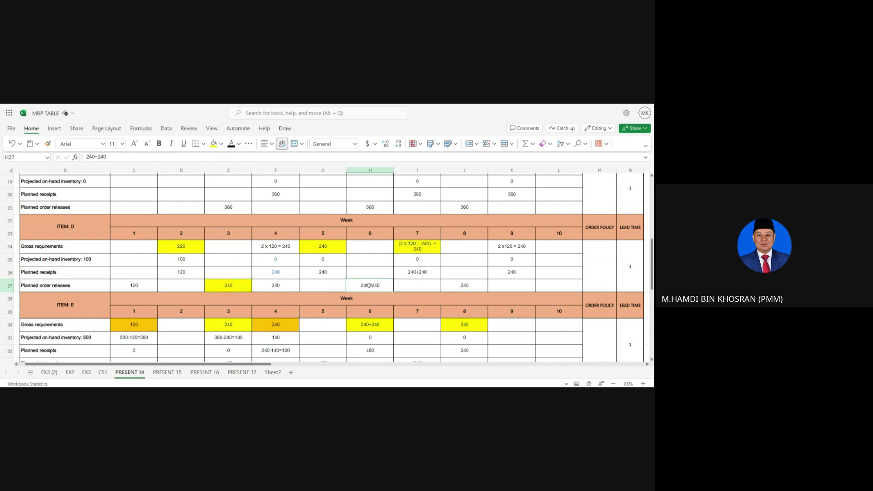
left_click(214, 146)
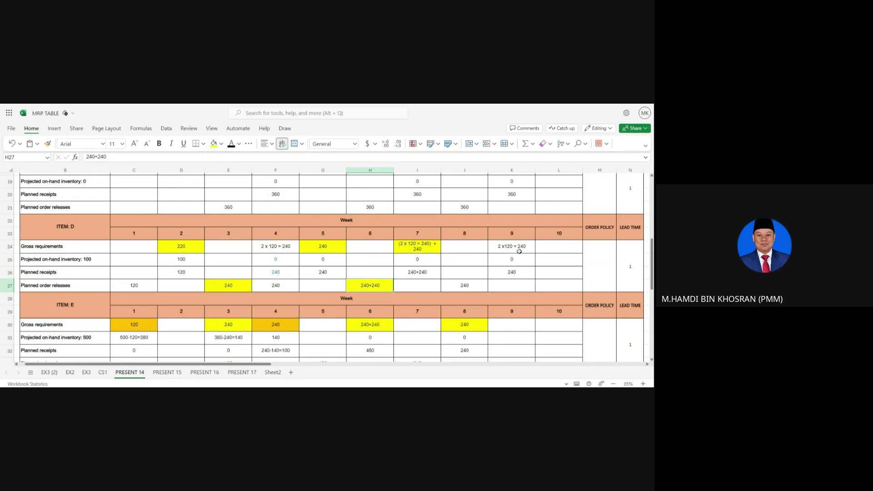
left_click(467, 285)
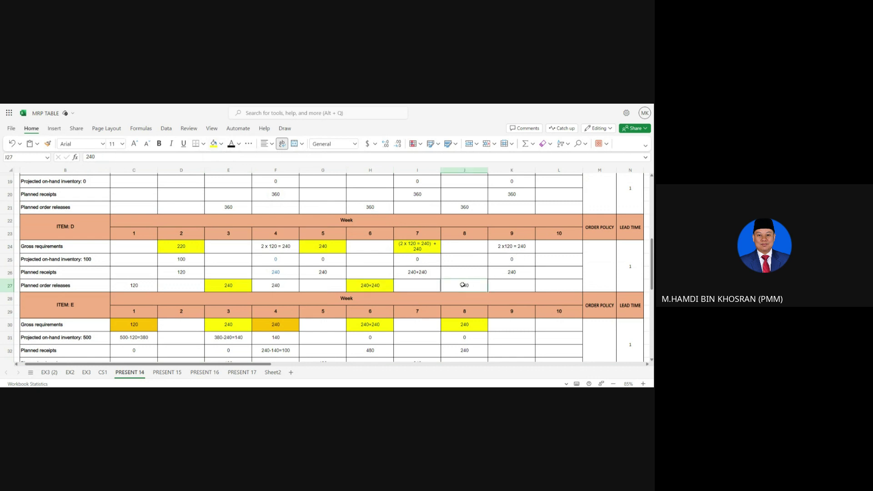
left_click(215, 146)
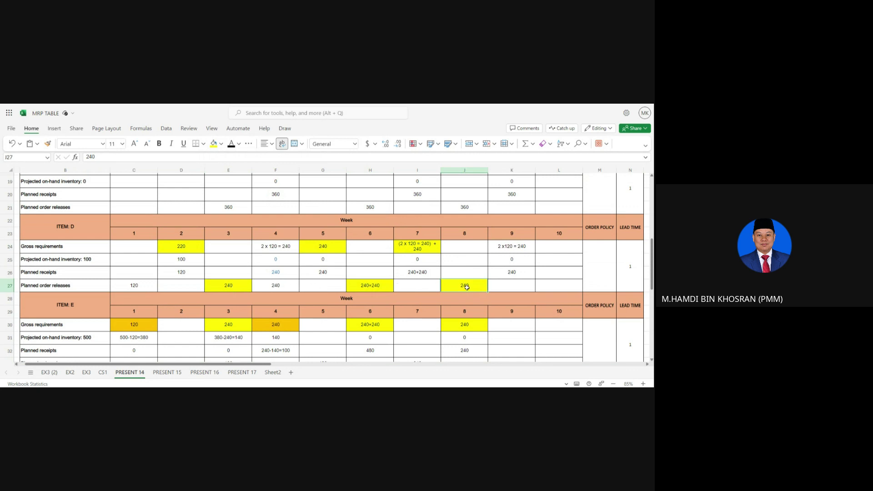
Enter 2 x240 as Item F's gross requirement in week 3
scroll(467, 287, "down", 2)
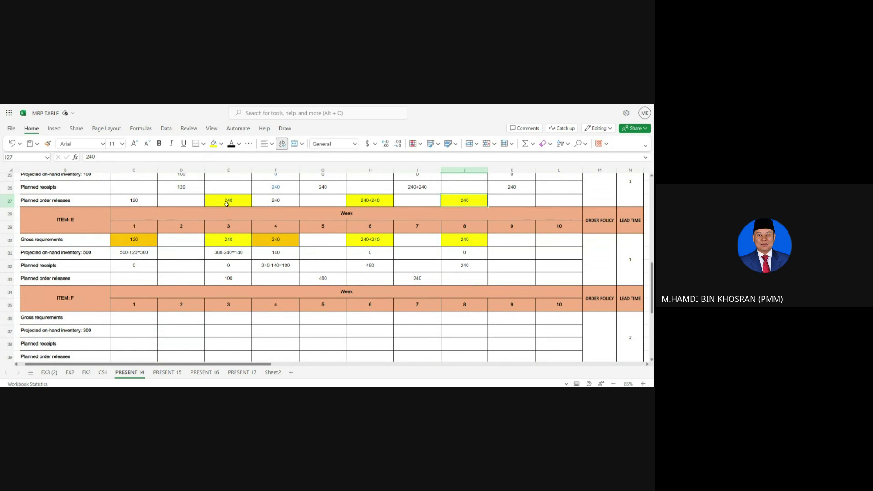
left_click(226, 318)
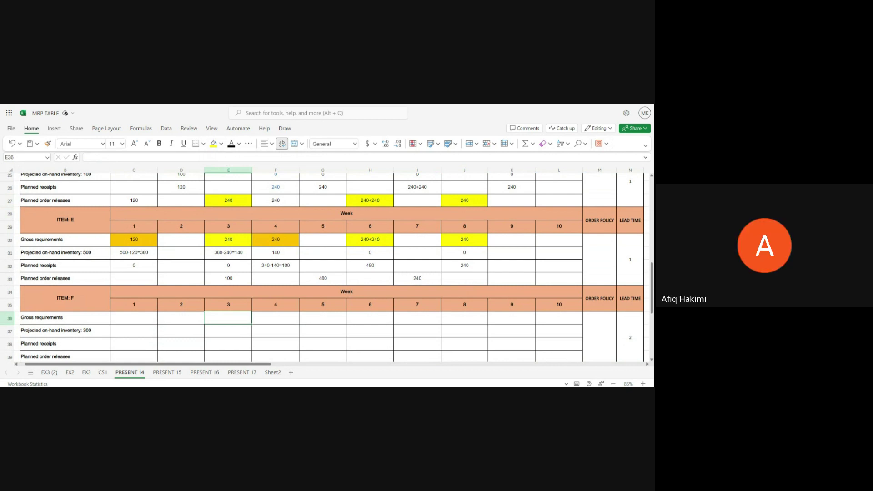
type("2 x")
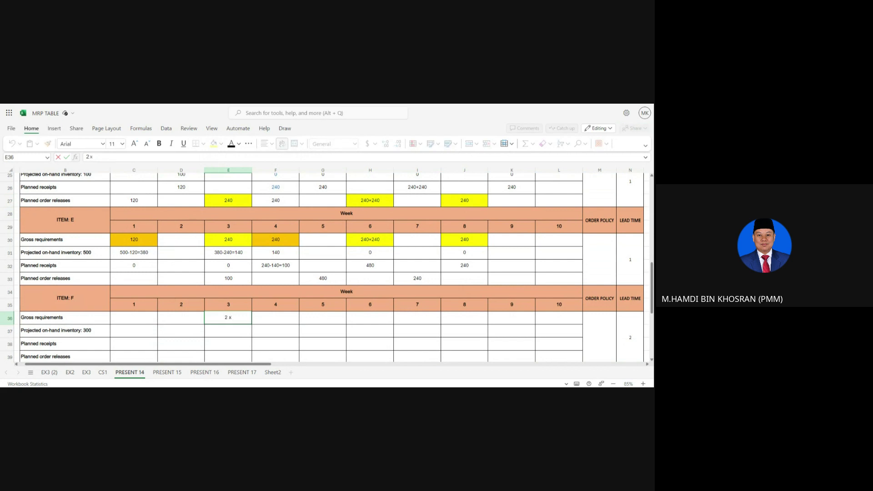
type("240")
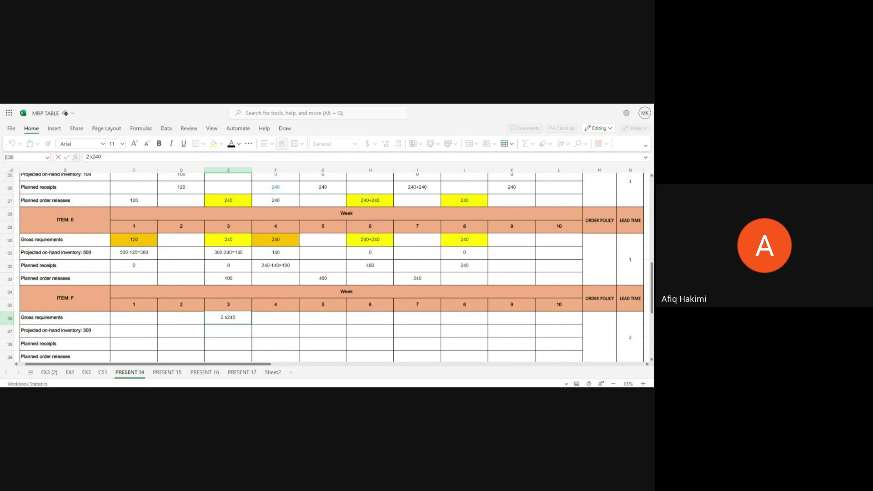
left_click(355, 107)
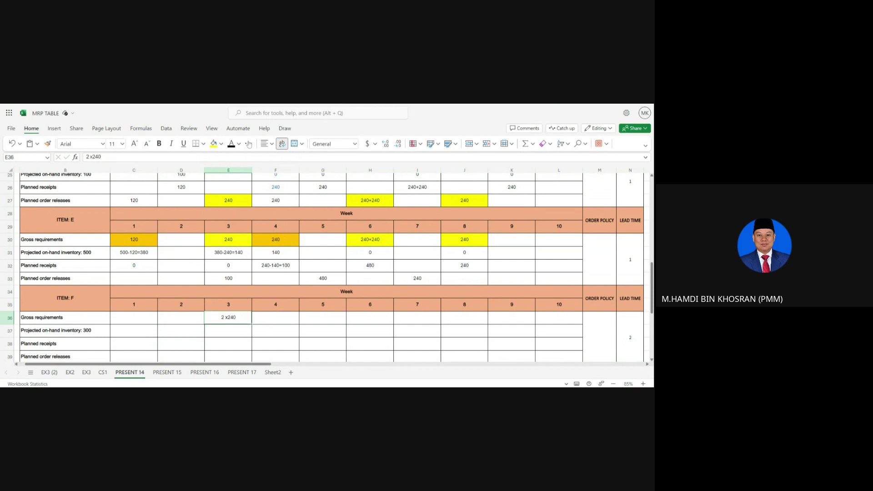
left_click(139, 157)
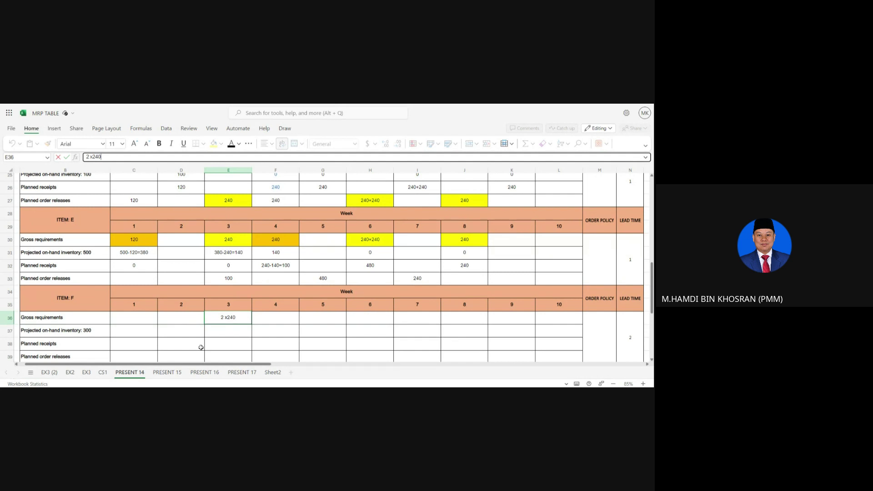
left_click(234, 329)
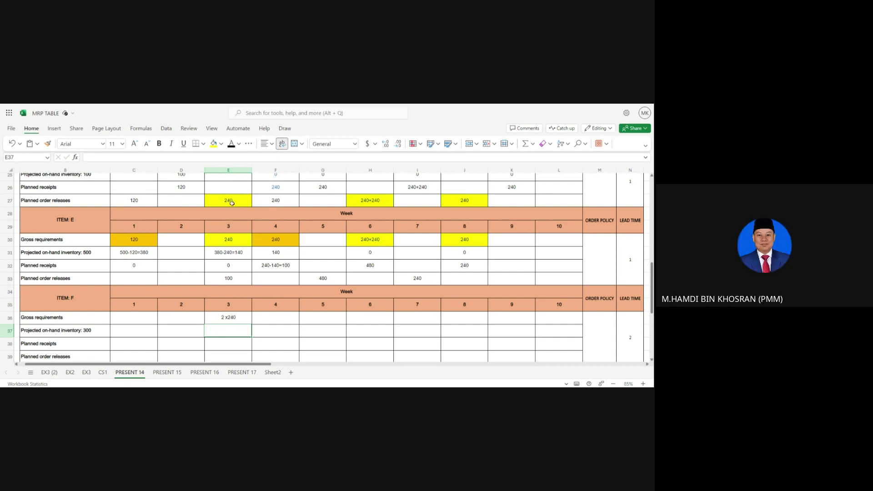
left_click(232, 319)
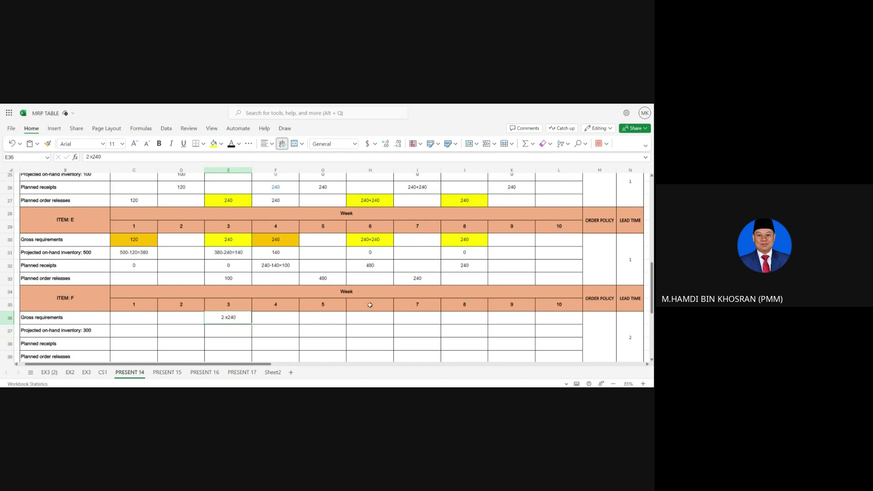
Enter 2 x 240 as Item F's gross requirements in weeks 6 and 8
left_click(368, 320)
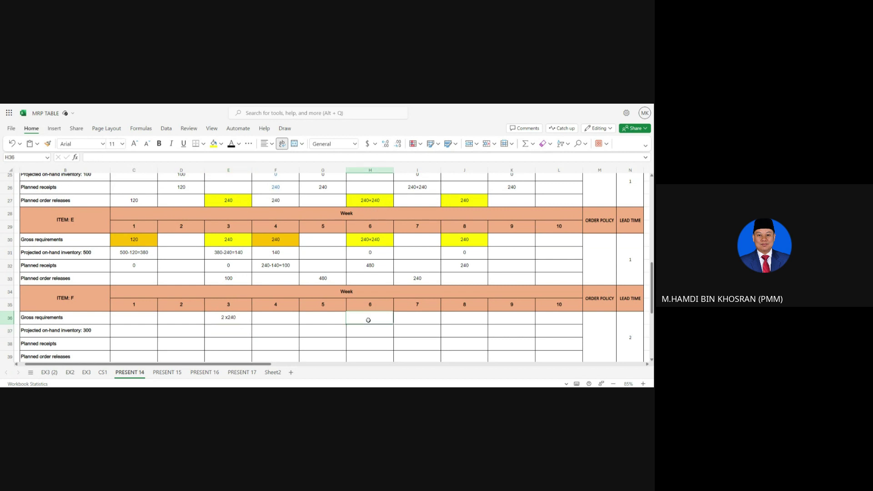
type("2 x")
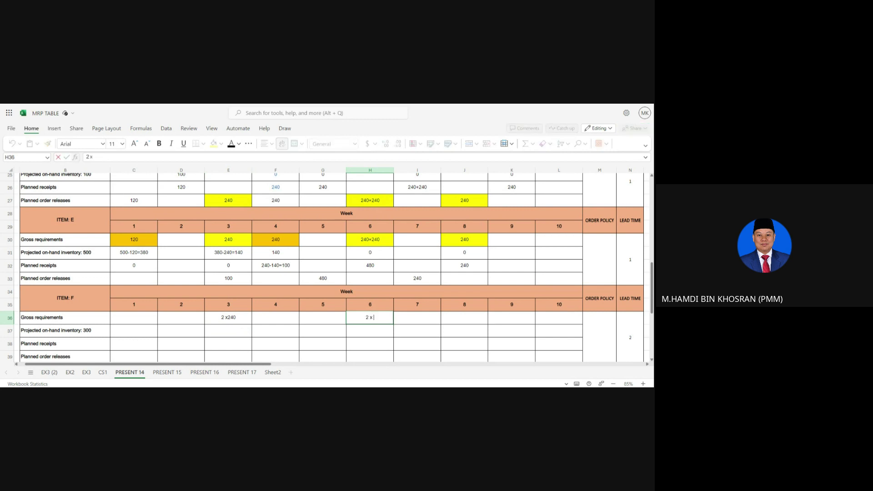
type(" 240")
key("Tab")
key("Tab")
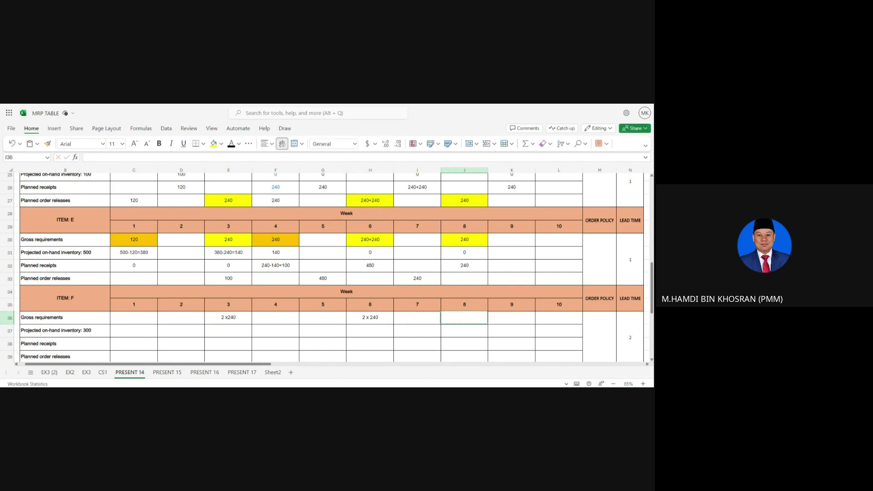
type("2")
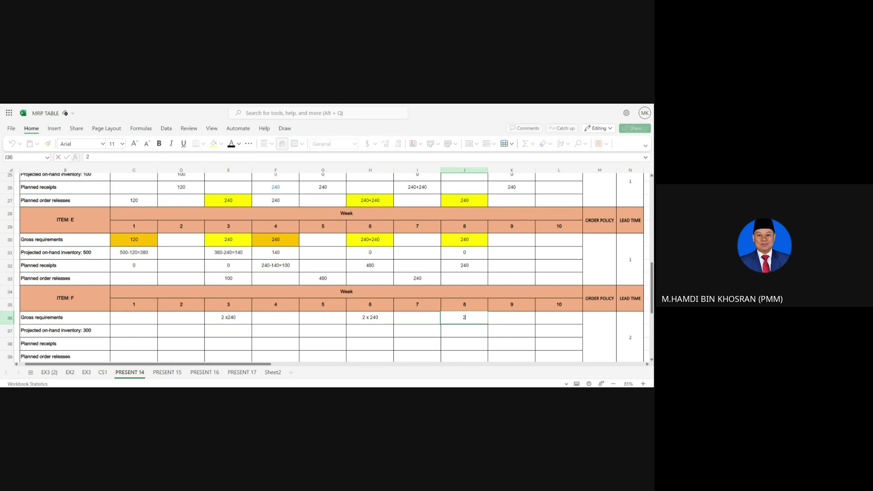
type(" x 240")
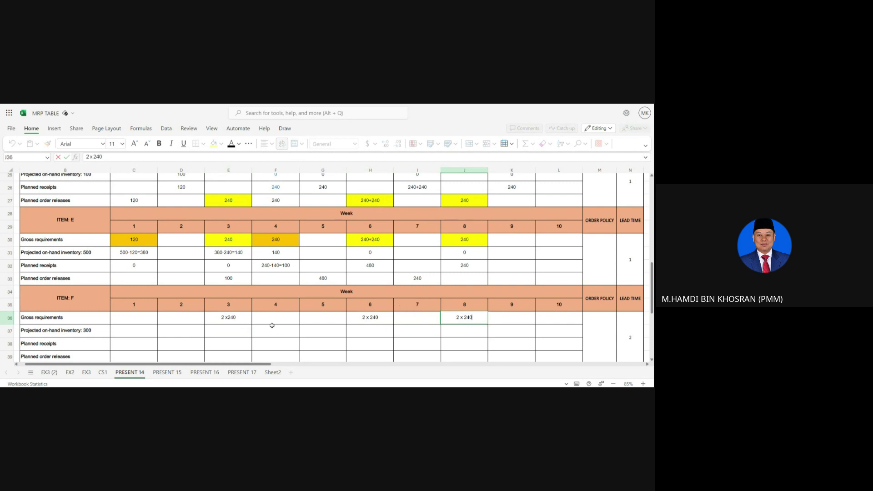
left_click(244, 321)
left_click(370, 320)
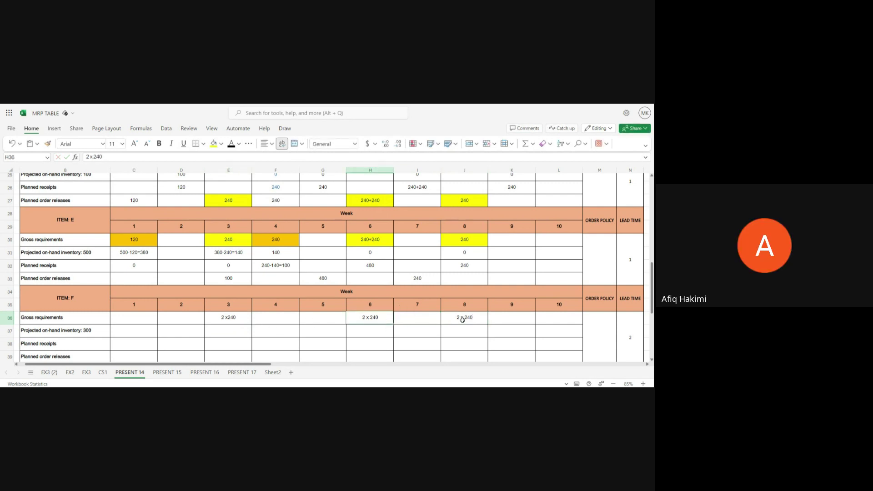
left_click(464, 319)
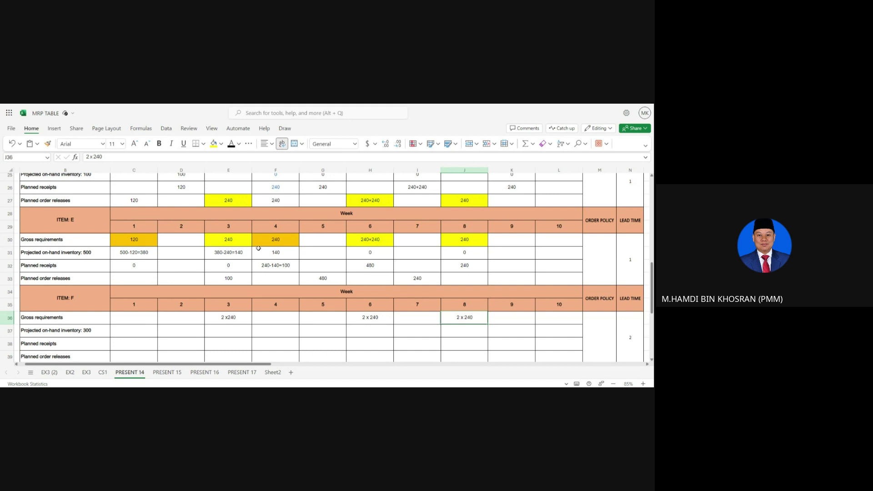
Highlight Item D's planned order releases in weeks 1 and 4 with an orange fill
scroll(258, 248, "up", 3)
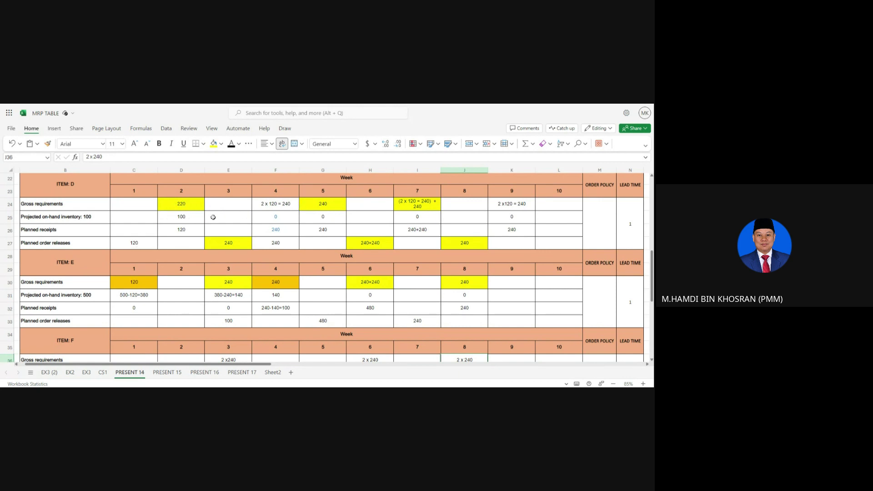
left_click(132, 242)
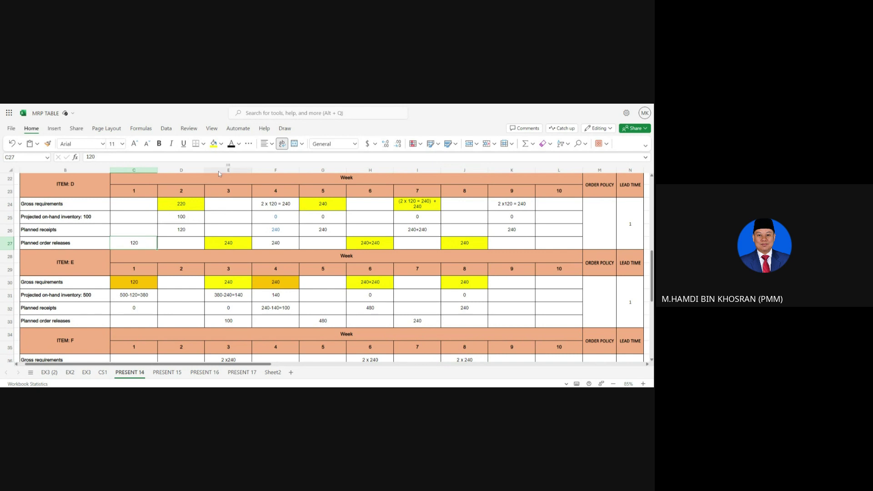
left_click(221, 144)
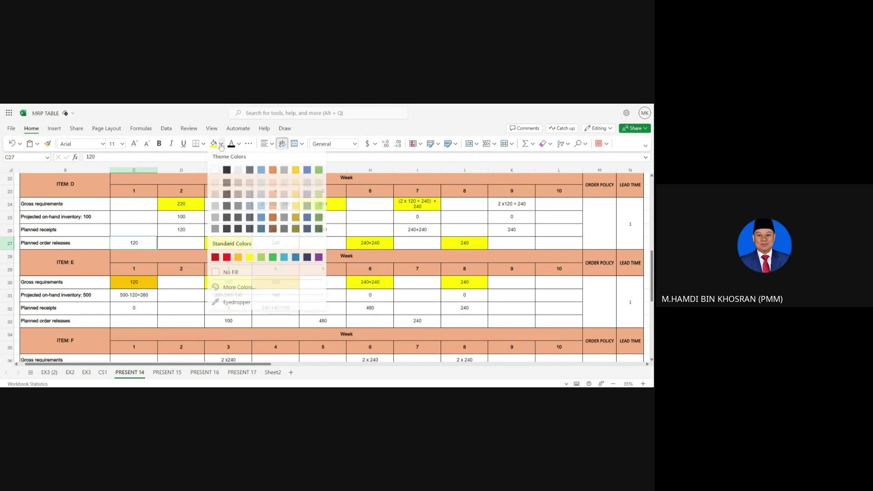
left_click(241, 260)
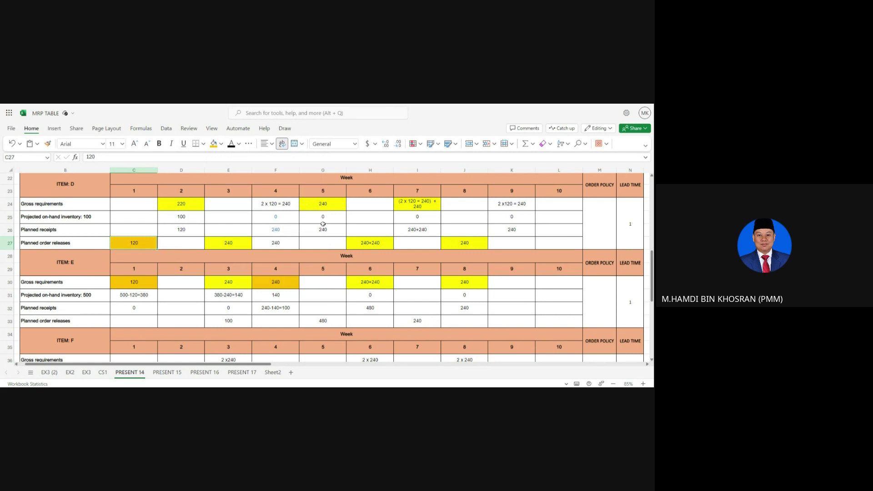
left_click(277, 242)
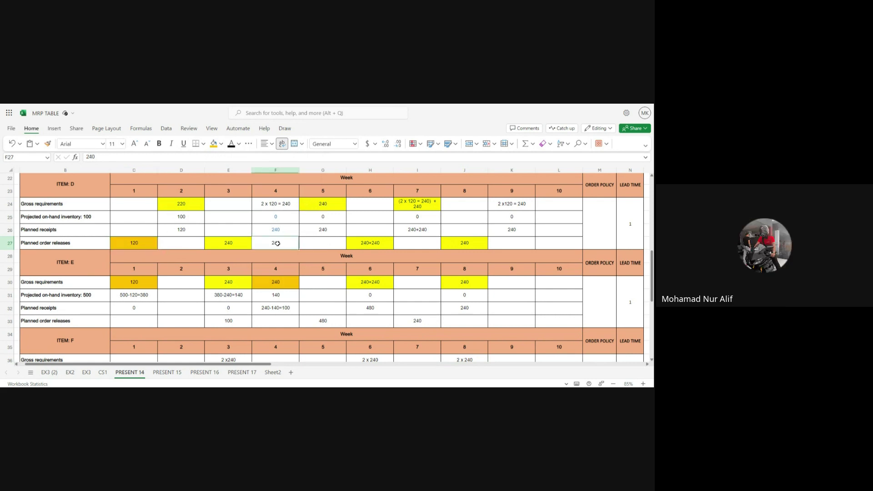
left_click(213, 145)
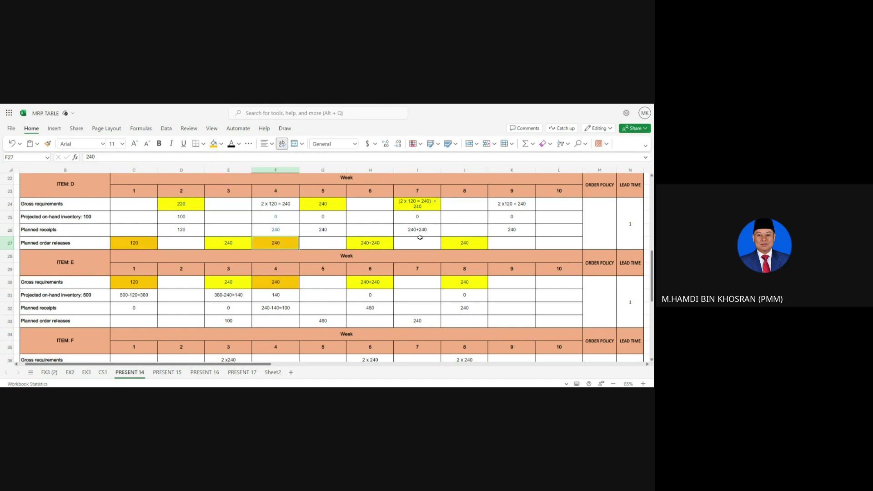
Enter 2 x 120 = 240 and 2 x 240 = 480 as Item F's gross requirements in weeks 1 and 4
left_click(371, 243)
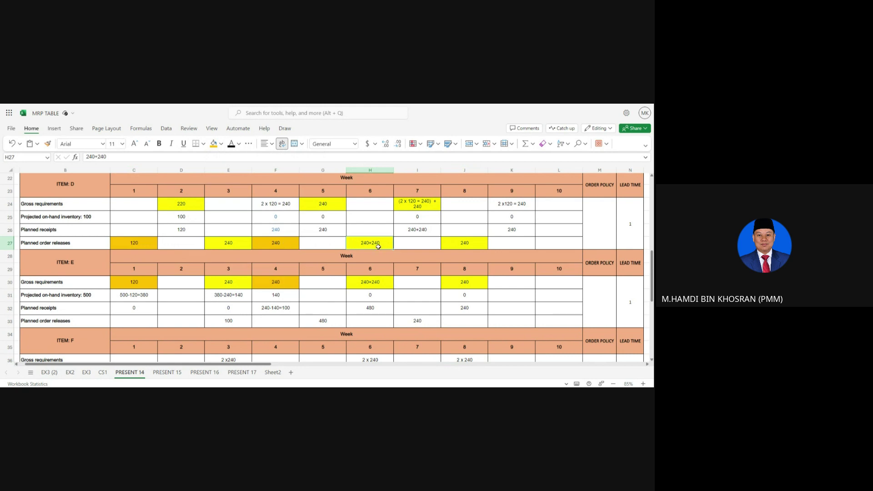
scroll(378, 244, "down", 1)
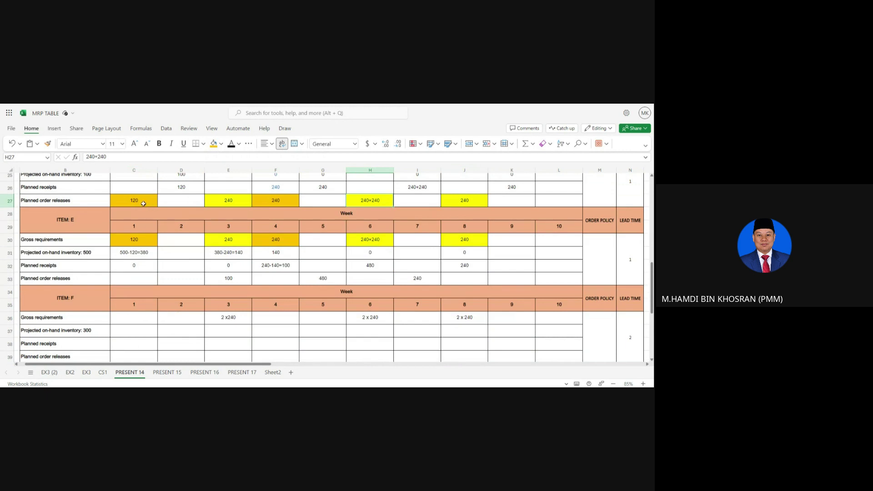
left_click(134, 318)
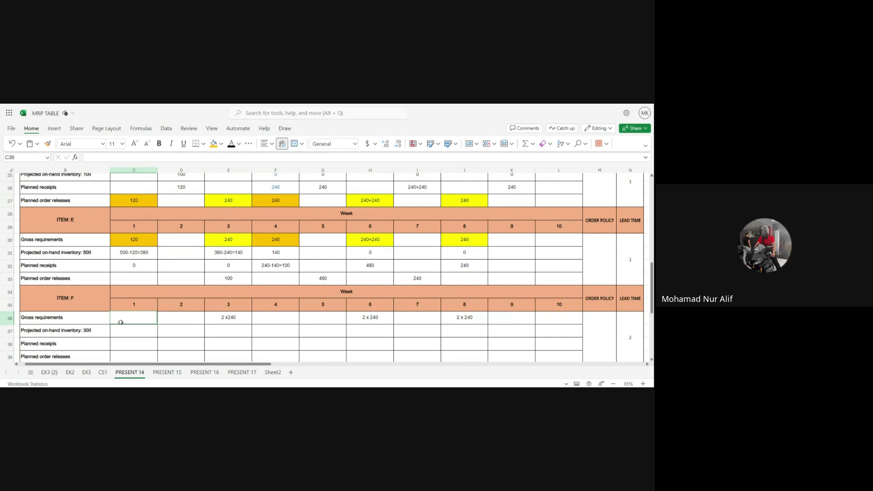
type("2")
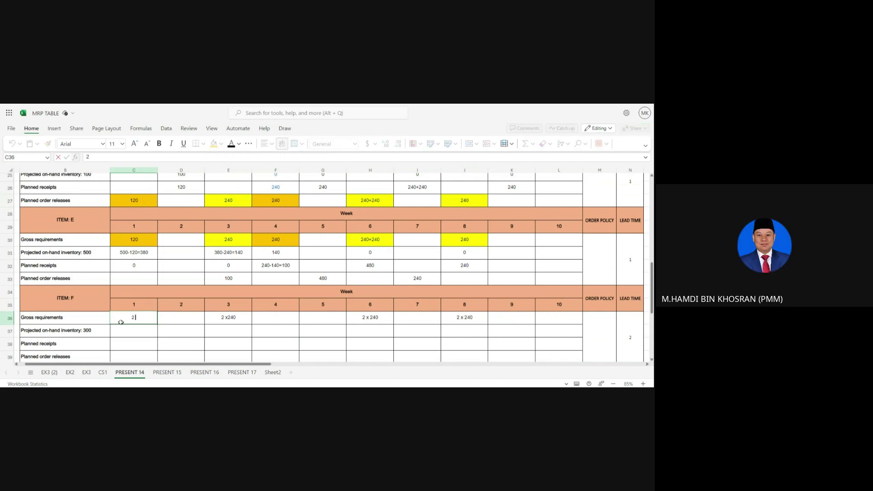
type(" x 120 = 240")
left_click(282, 320)
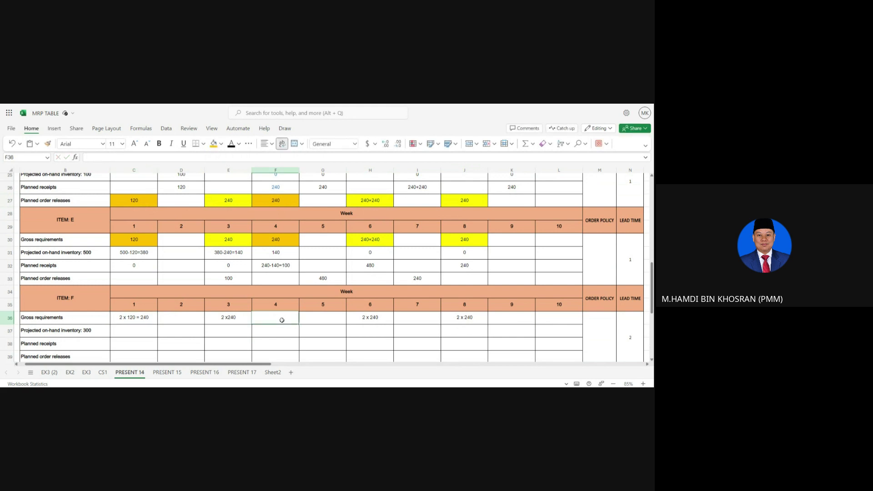
type("2 x 2")
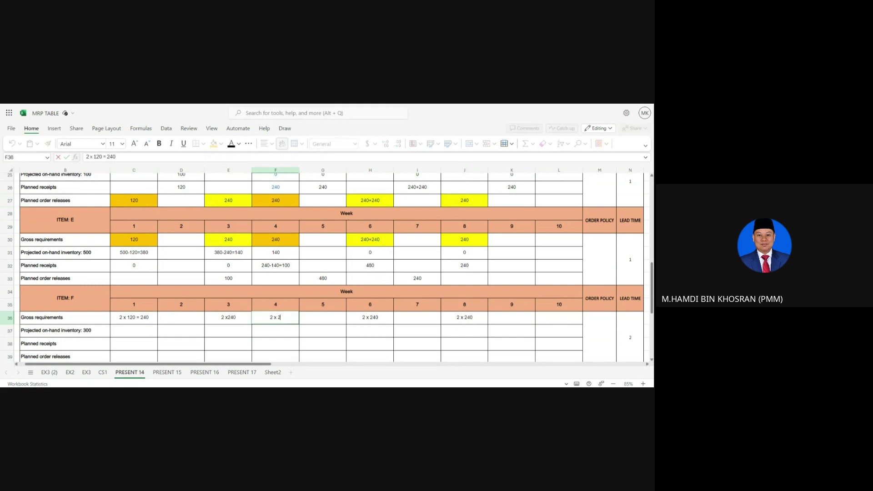
type("40 = 480")
Extend Item F's week 6 gross requirement to 2 x 240 + 2 x 240
left_click(373, 317)
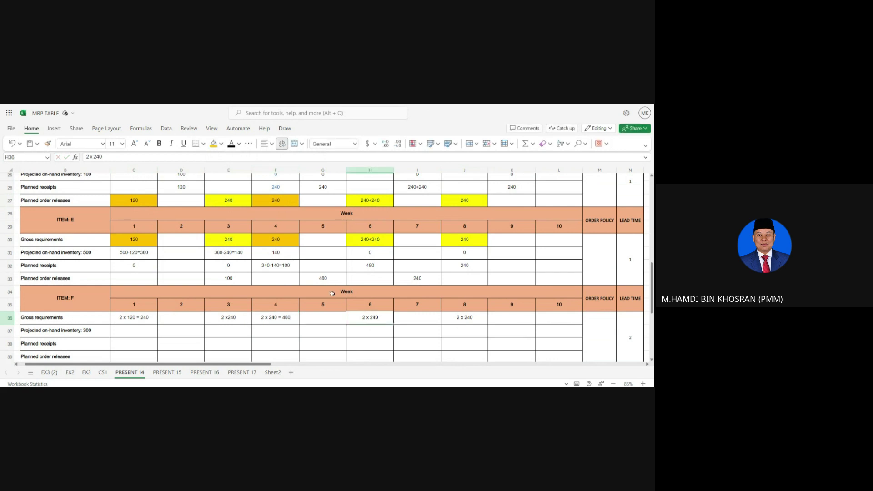
left_click(105, 157)
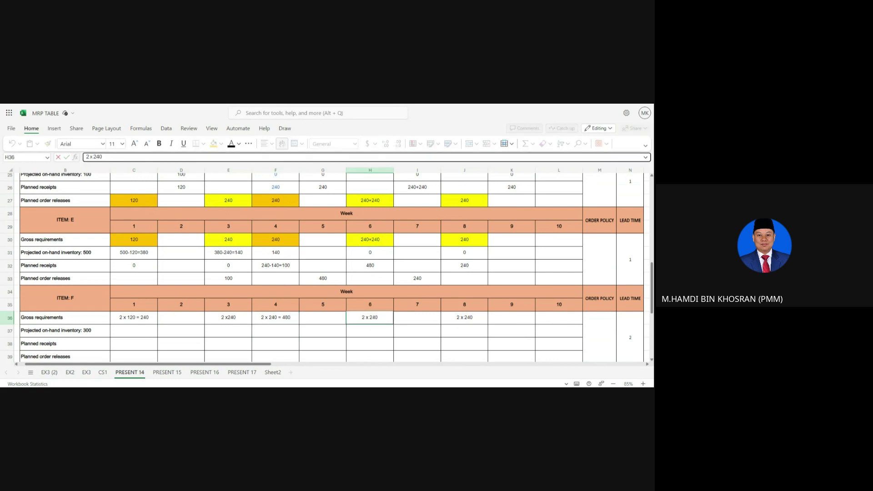
type("+ 2 x 240")
left_click(337, 336)
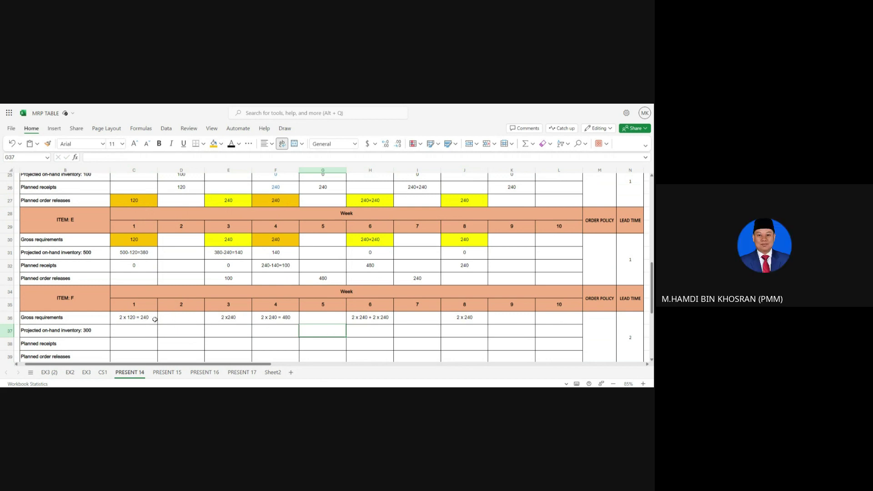
Enter 300 as Item F's projected on-hand inventory and 0 as its planned receipts in week 1
left_click(232, 318)
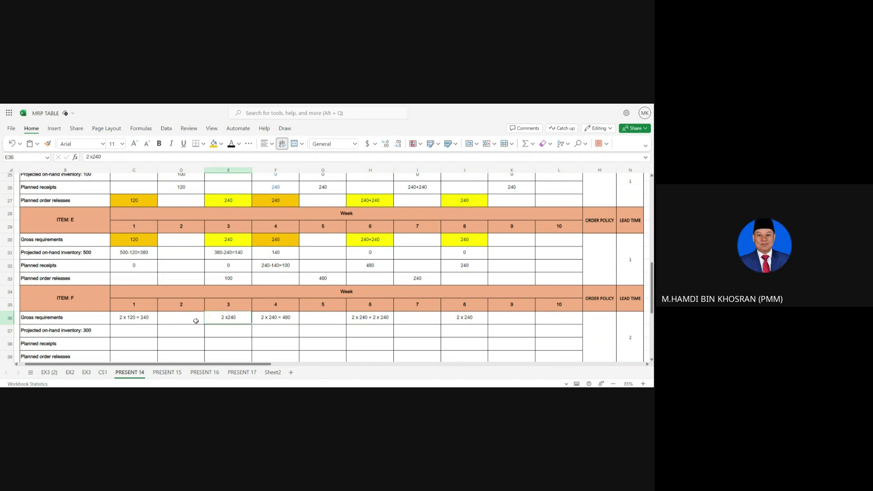
scroll(211, 316, "down", 3)
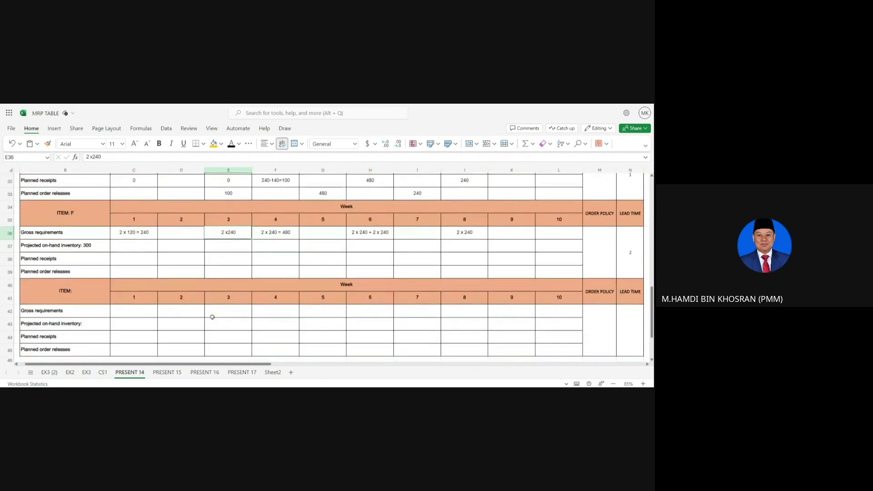
left_click(84, 249)
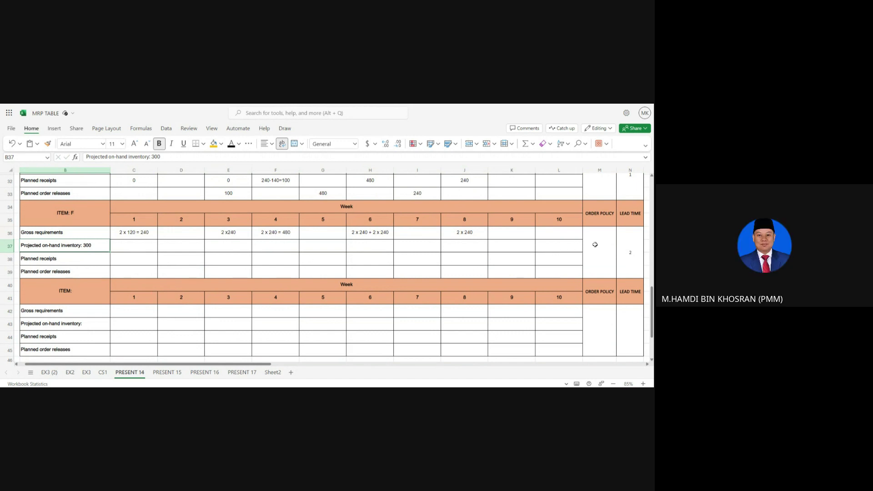
left_click(636, 261)
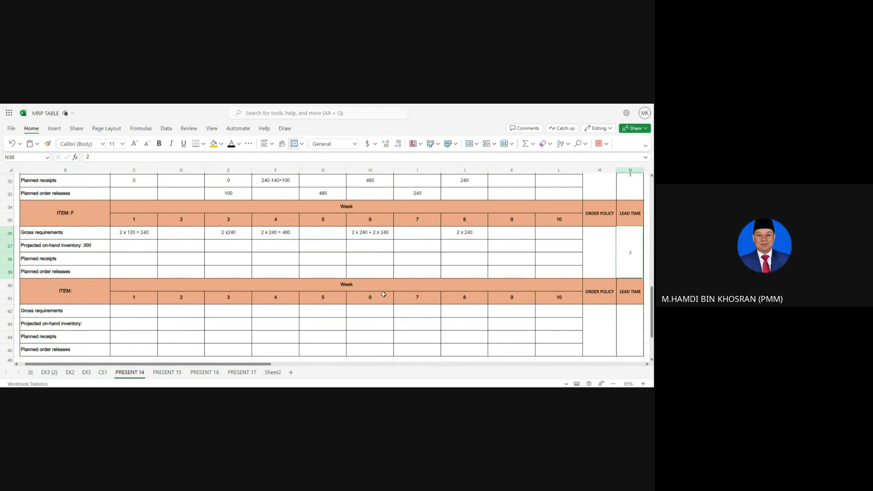
left_click(140, 234)
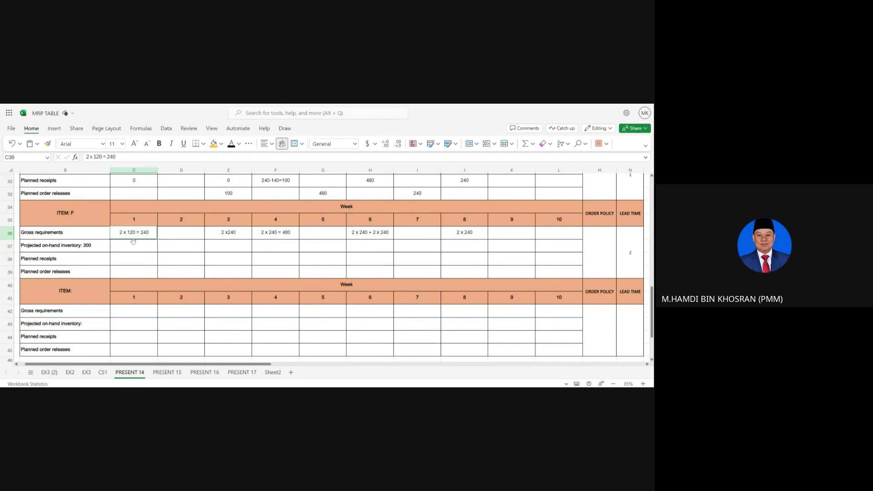
left_click(128, 251)
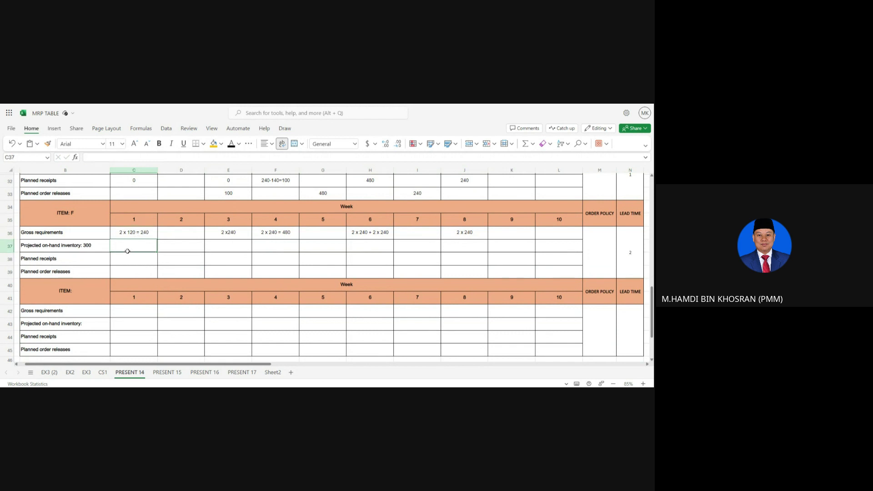
type("300")
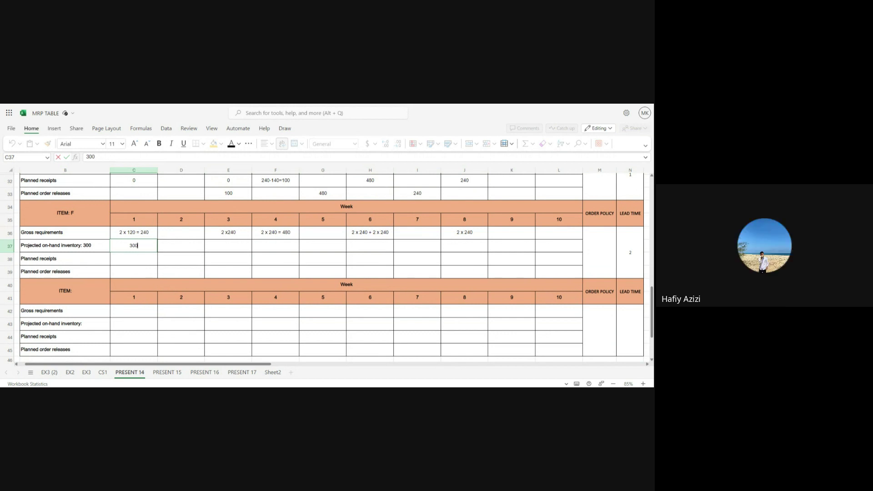
left_click(133, 260)
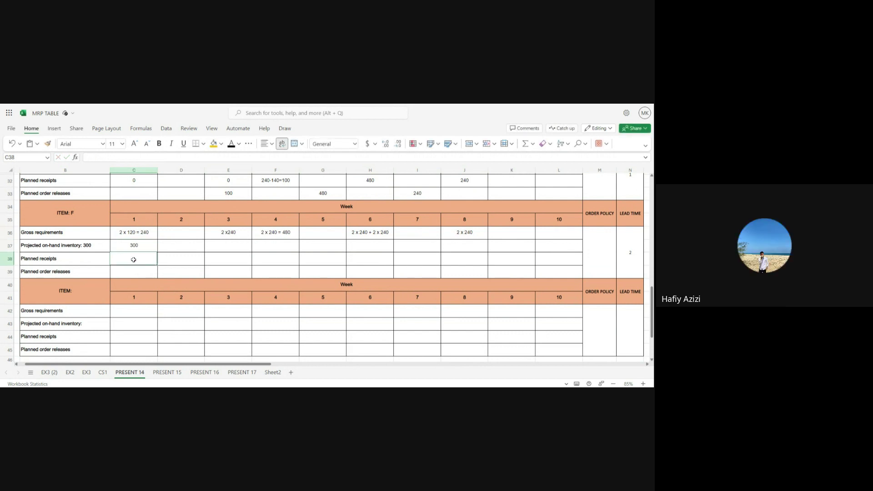
type("0")
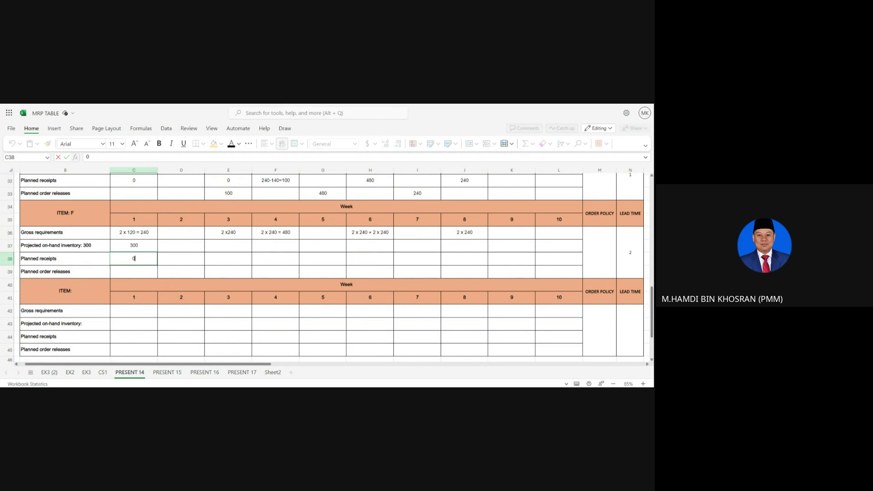
Extend Item F's week 1 projected on-hand inventory to the calculation 300-240=60
left_click(226, 245)
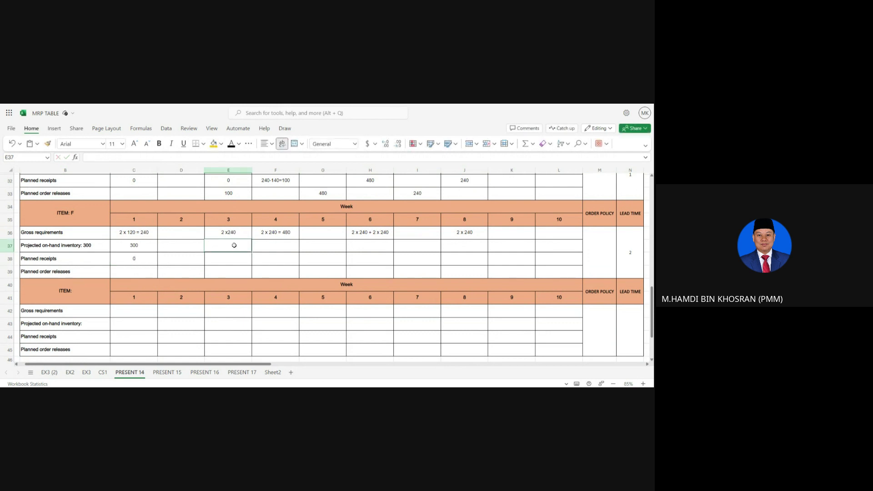
left_click(137, 248)
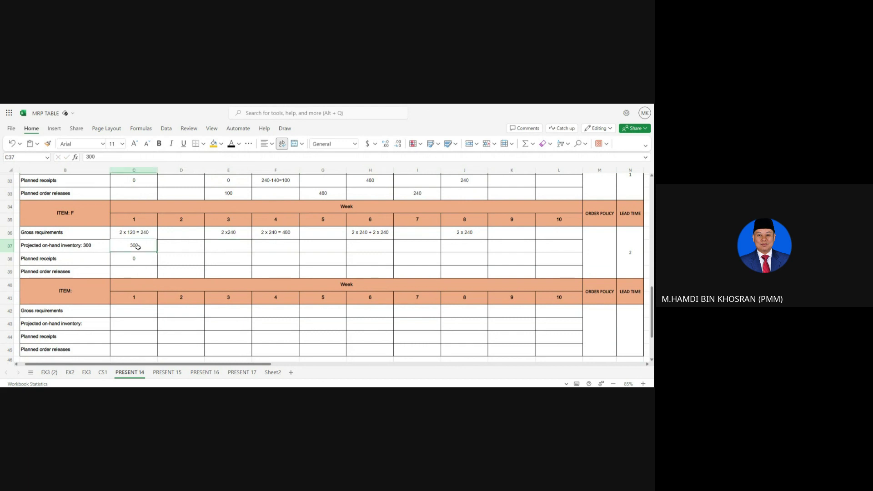
left_click(119, 157)
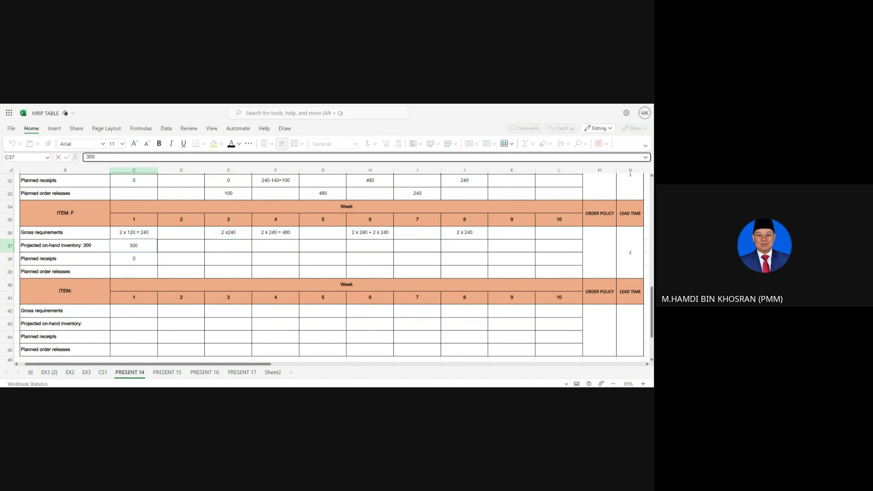
type("-240=")
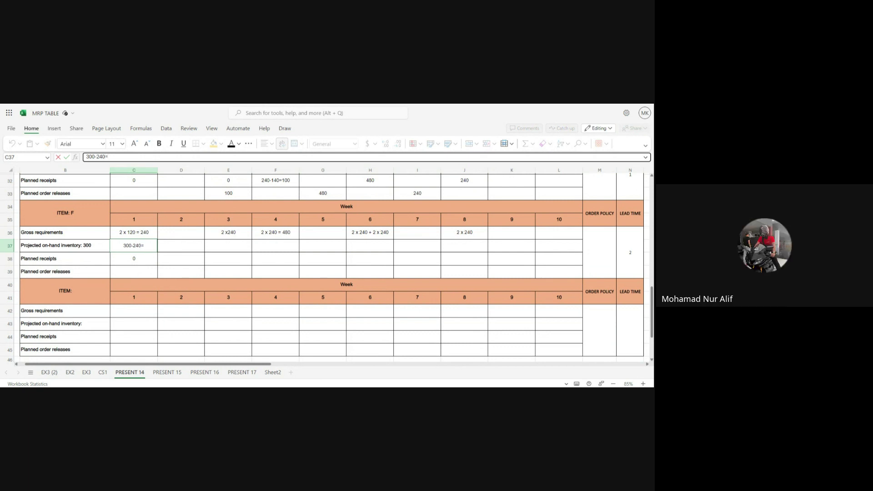
type("60")
key("Tab")
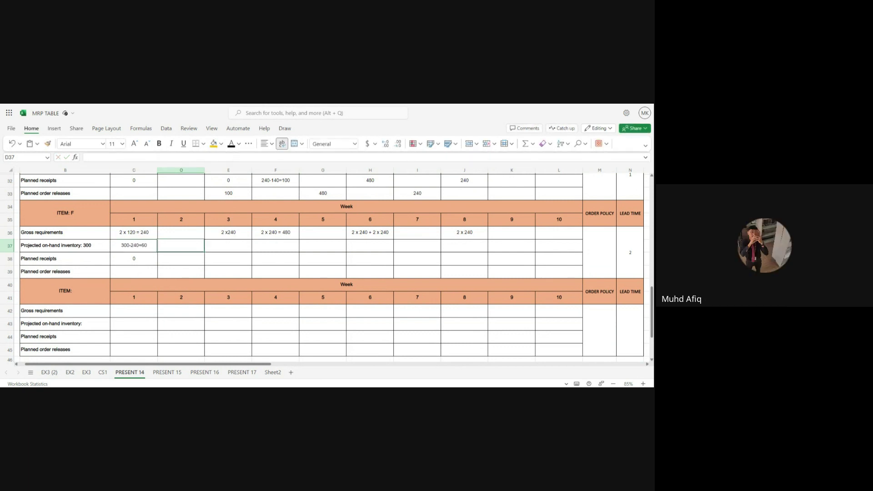
For Item F in week 3, enter 60 as projected on-hand inventory and complete the gross requirement as 2 x240=480
left_click(228, 246)
type("60")
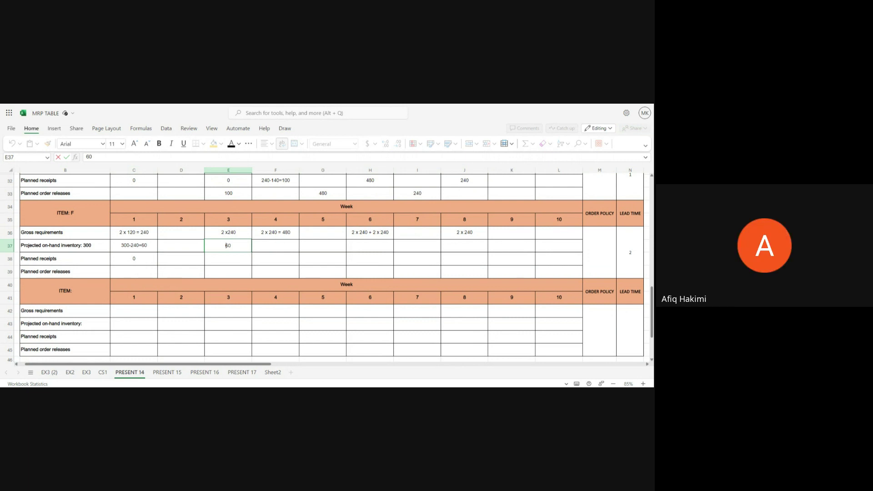
left_click(238, 232)
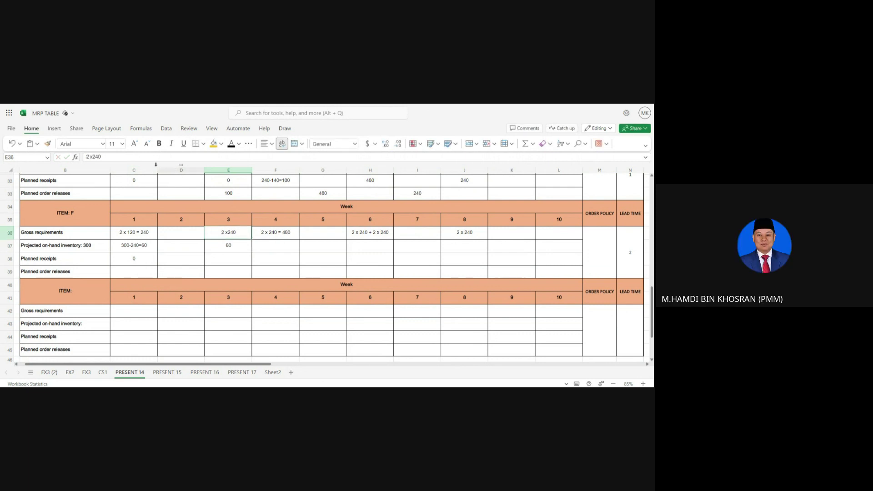
left_click(119, 158)
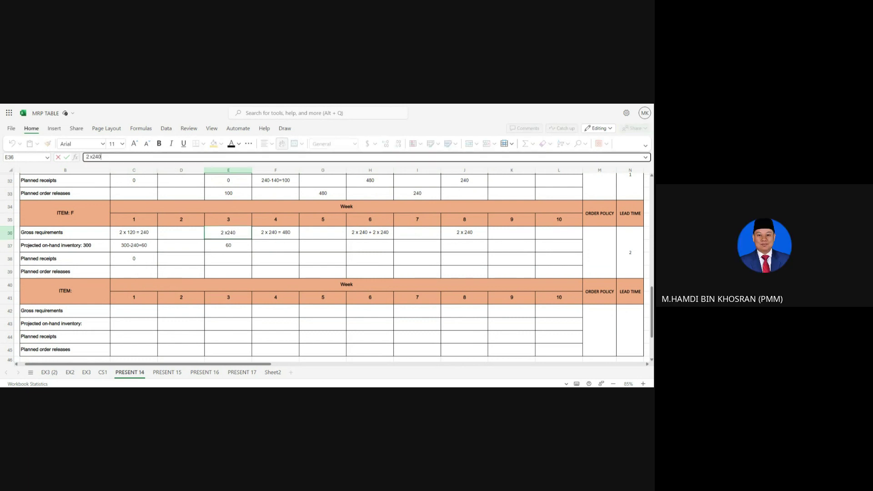
type("=480")
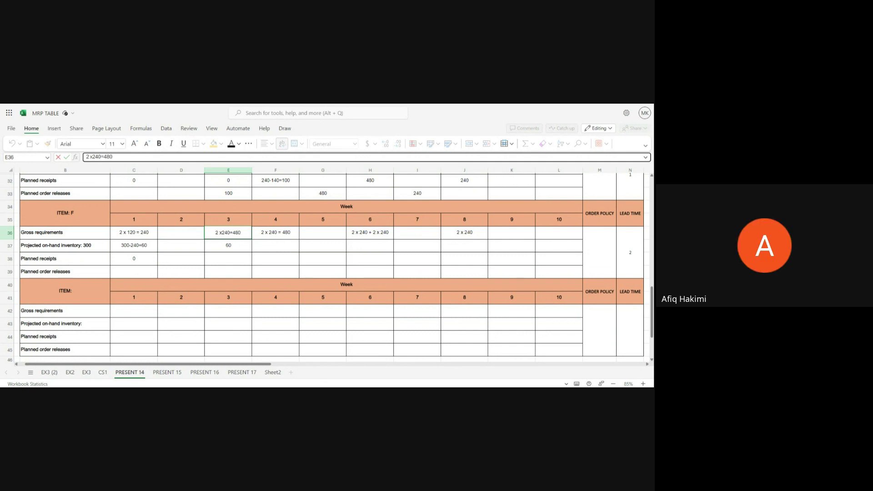
Enter 480-60=420 as Item F's planned receipts in week 3 and 420 as its planned order release in week 1
left_click(235, 247)
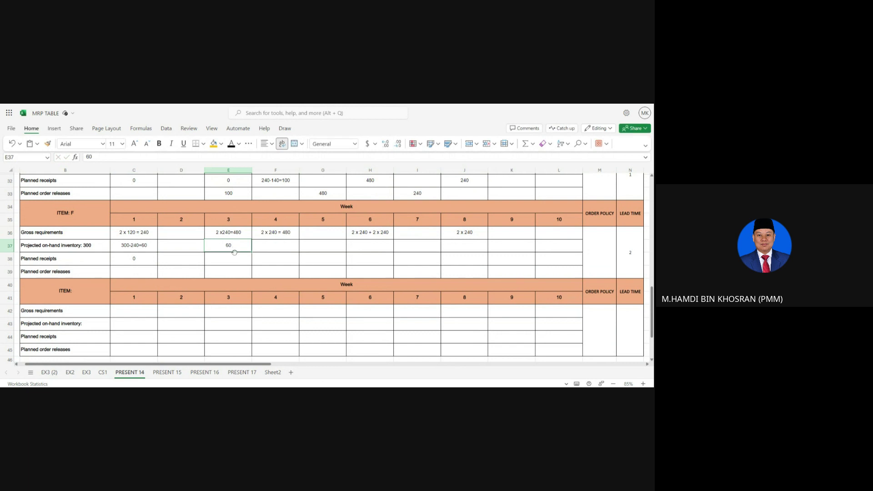
left_click(234, 259)
type("4")
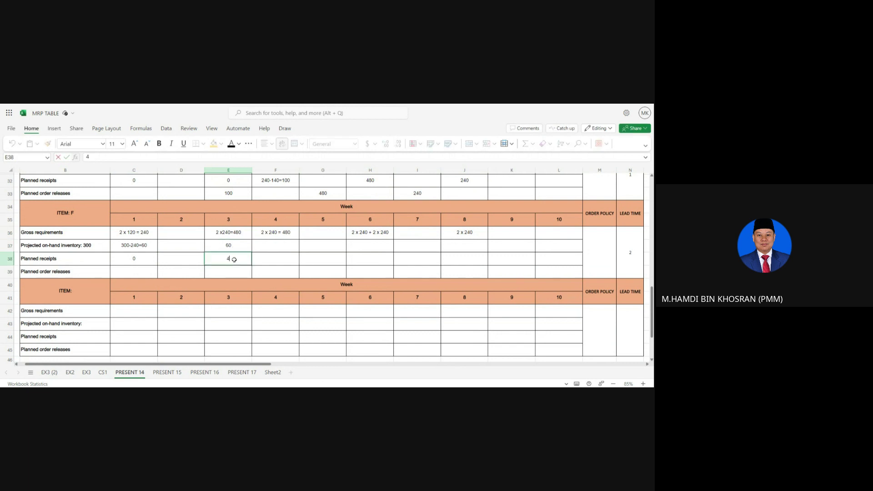
type("80-60=")
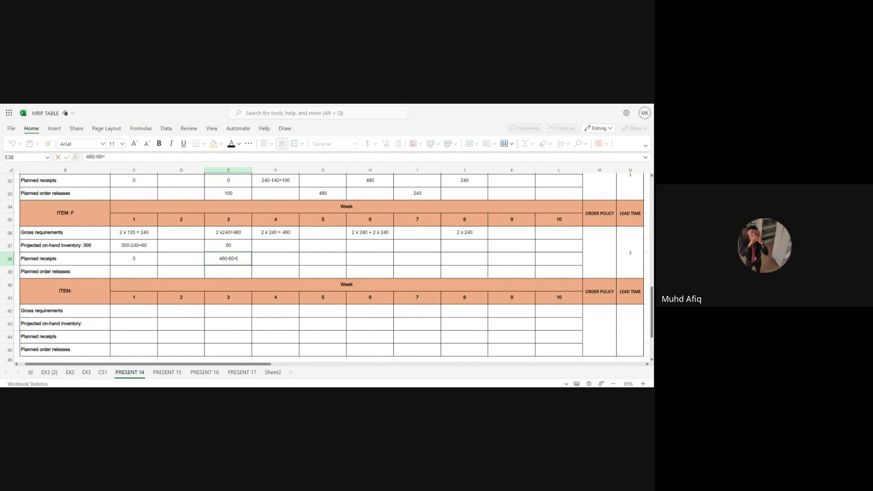
type("420")
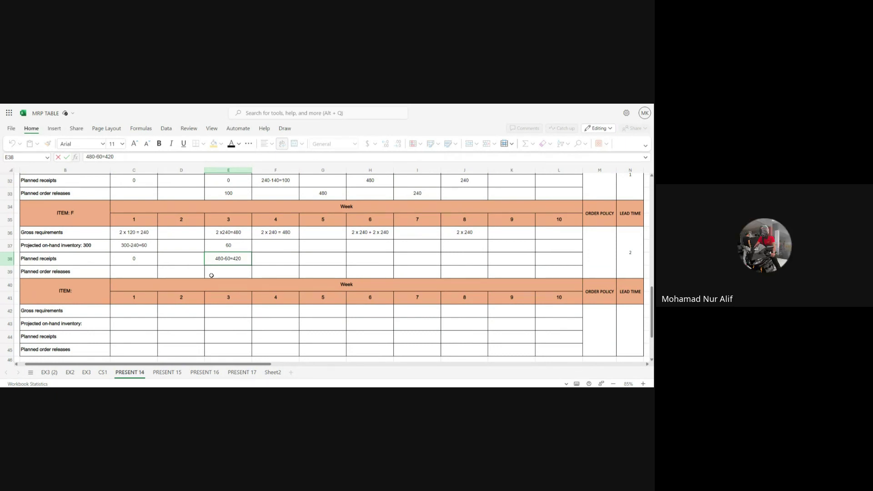
left_click(138, 272)
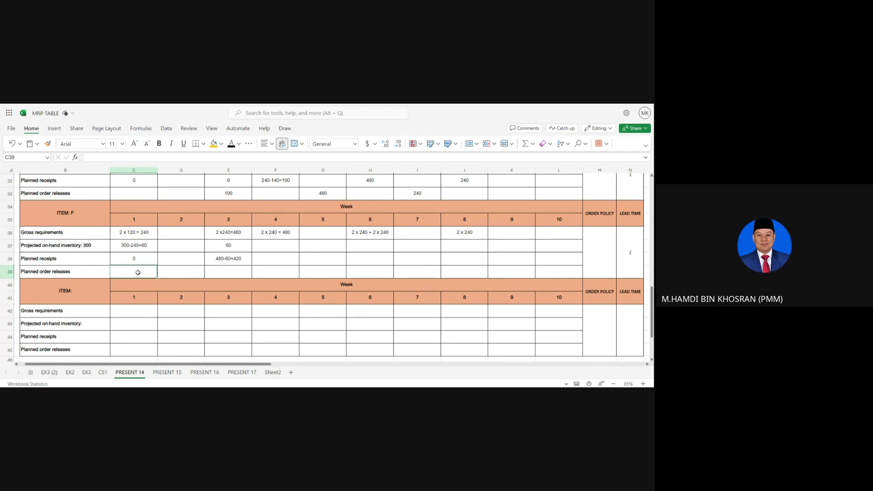
type("420")
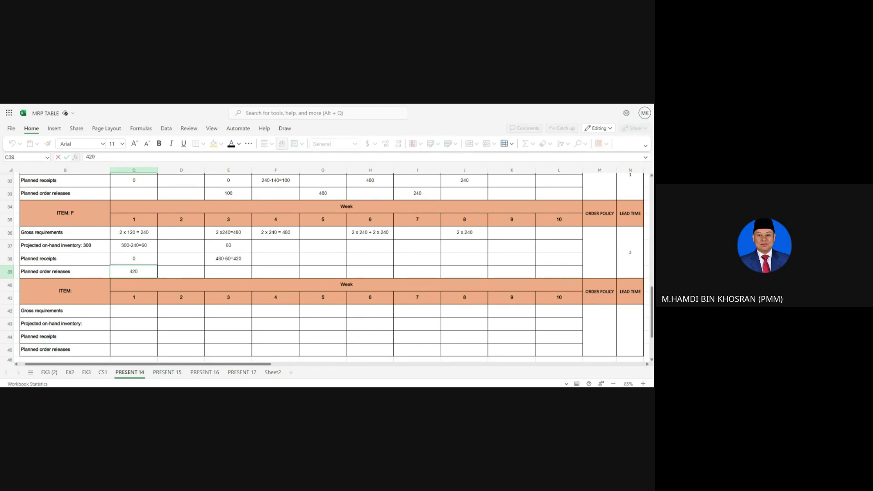
For Item F in week 4, enter 0 as projected on-hand inventory and 480 as planned receipts, with a 480 planned order release in week 2
left_click(279, 246)
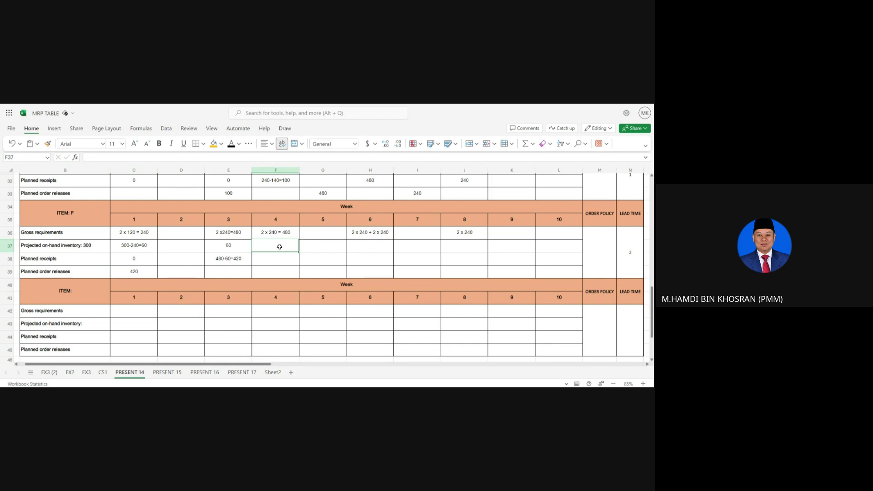
type("0")
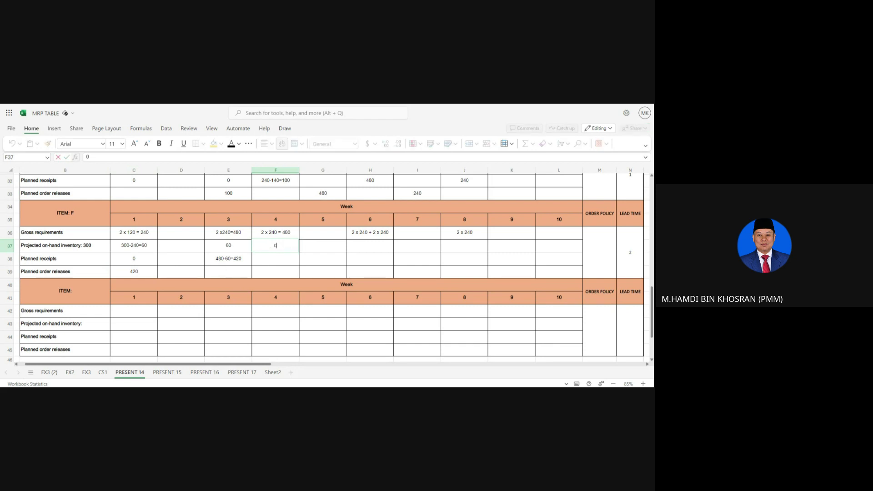
key("Return")
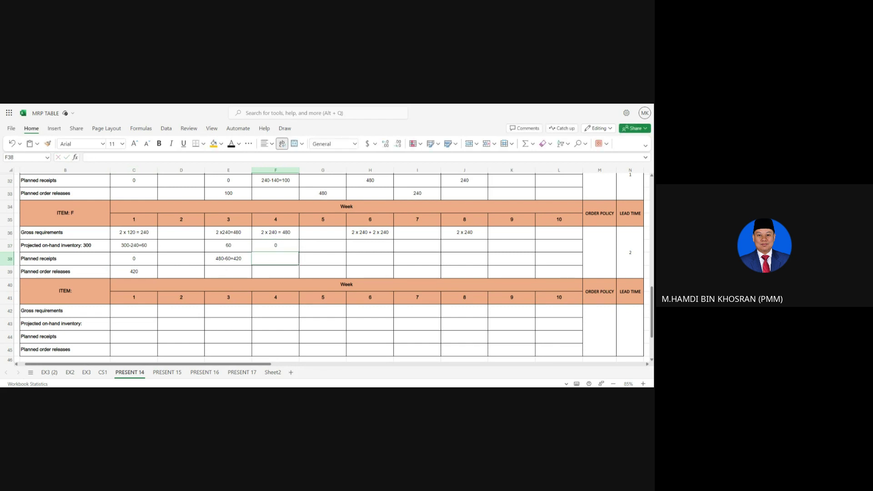
type("480")
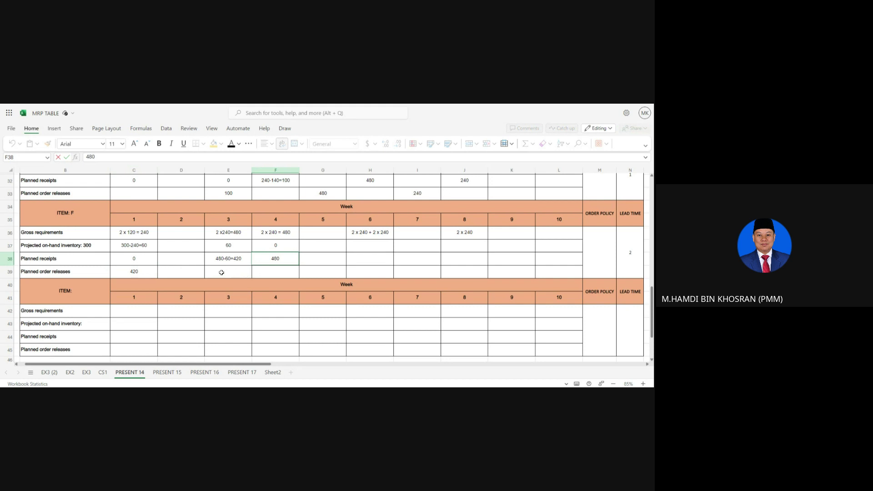
left_click(186, 271)
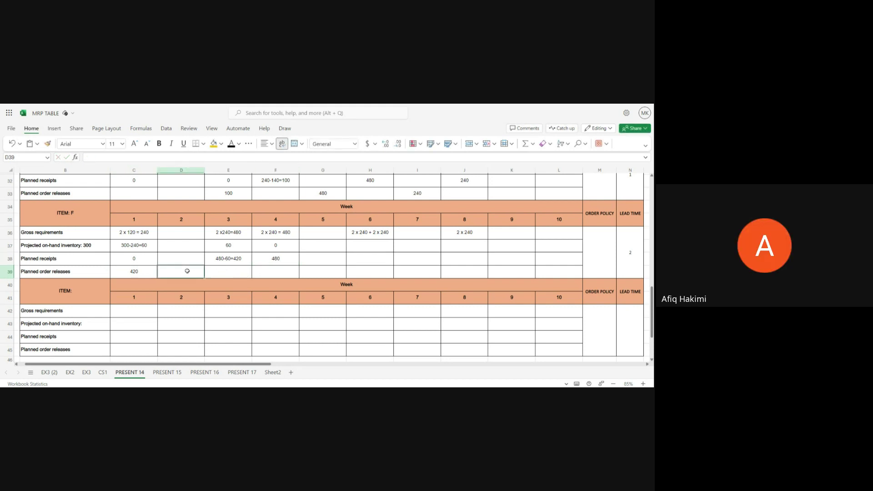
type("480")
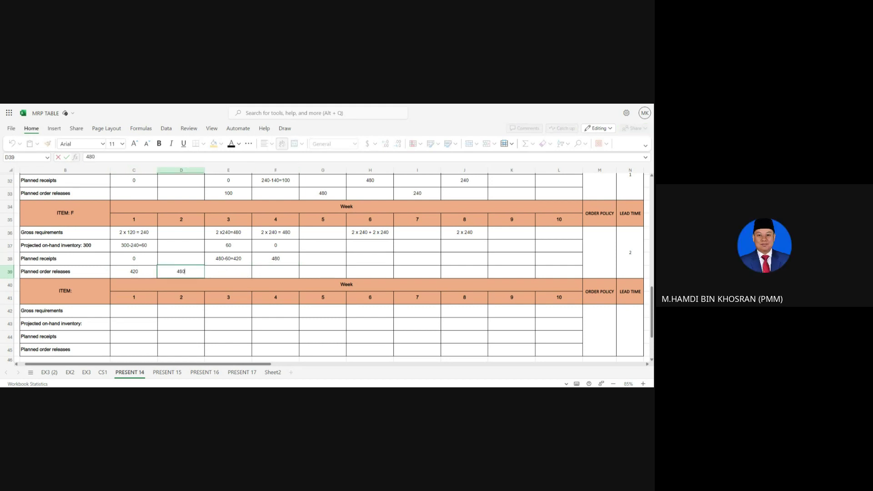
For Item F in week 6, enter 0 as projected on-hand inventory and 960 as planned receipts, with a 960 planned order release in week 4
left_click(372, 249)
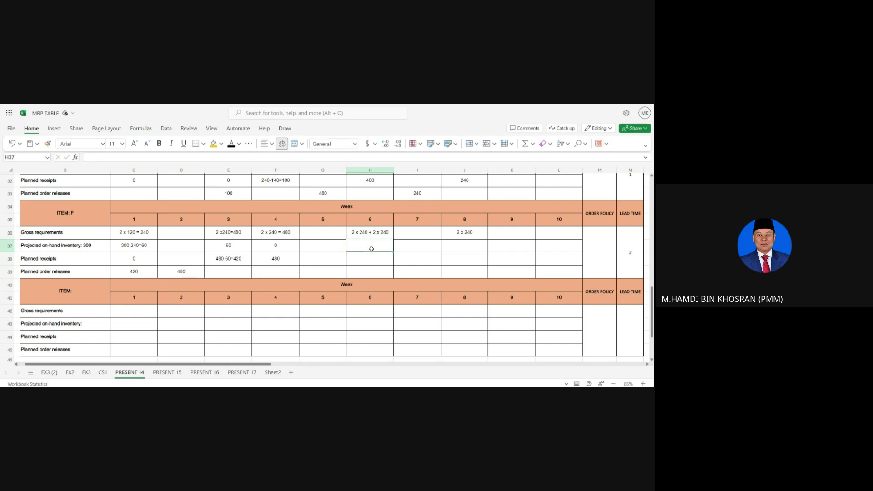
type("0")
key("Return")
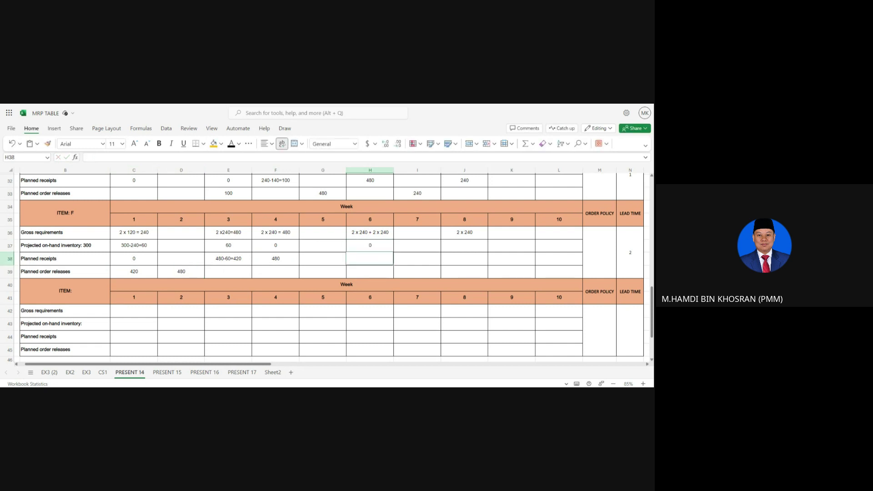
left_click(380, 233)
left_click(376, 258)
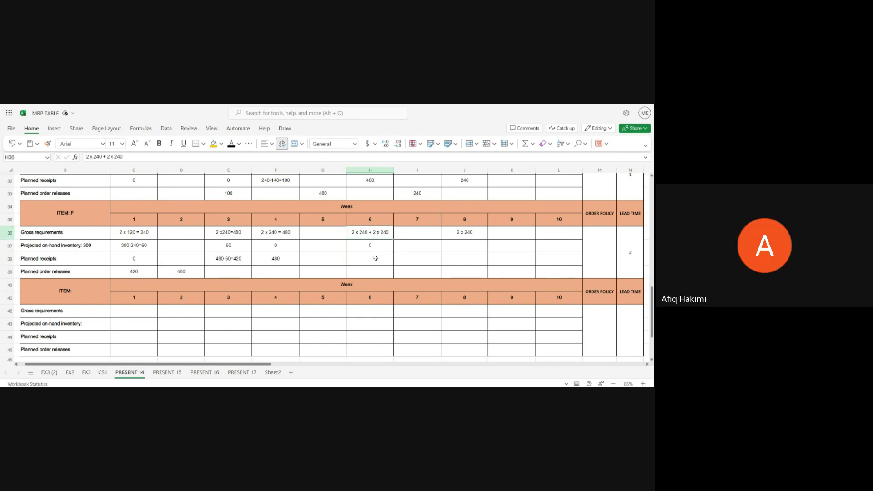
type("960")
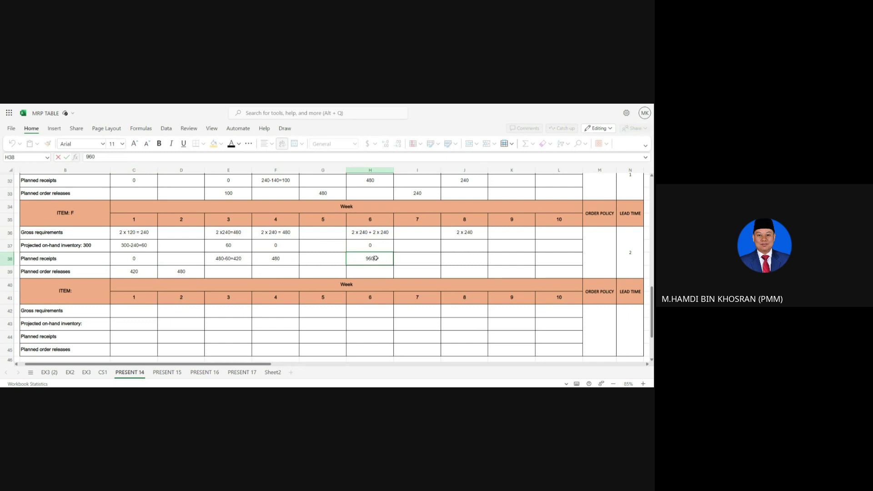
left_click(285, 271)
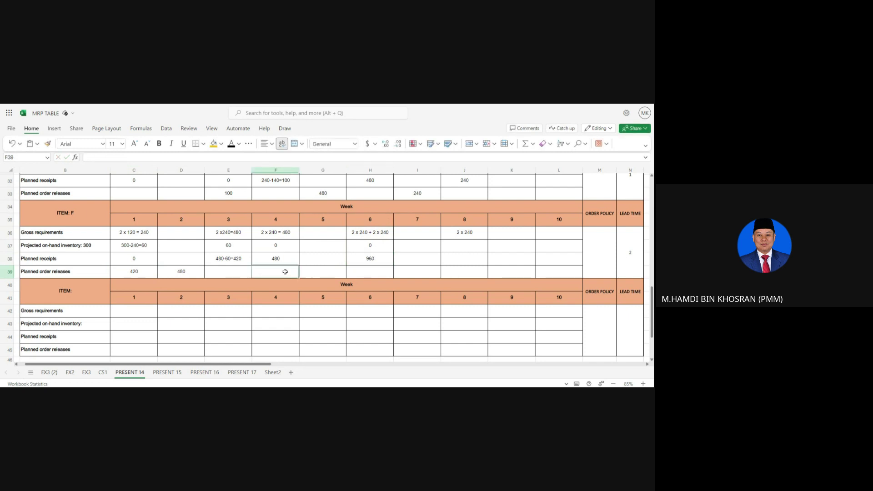
type("960")
key("Tab")
For Item F in week 8, enter 0 as projected on-hand inventory and 480 as planned receipts, with a 480 planned order release in week 6
key("Tab")
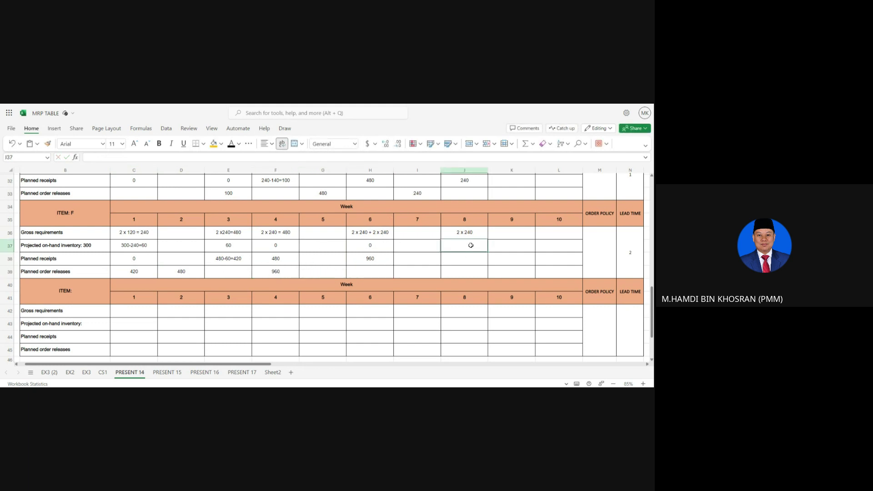
type("0")
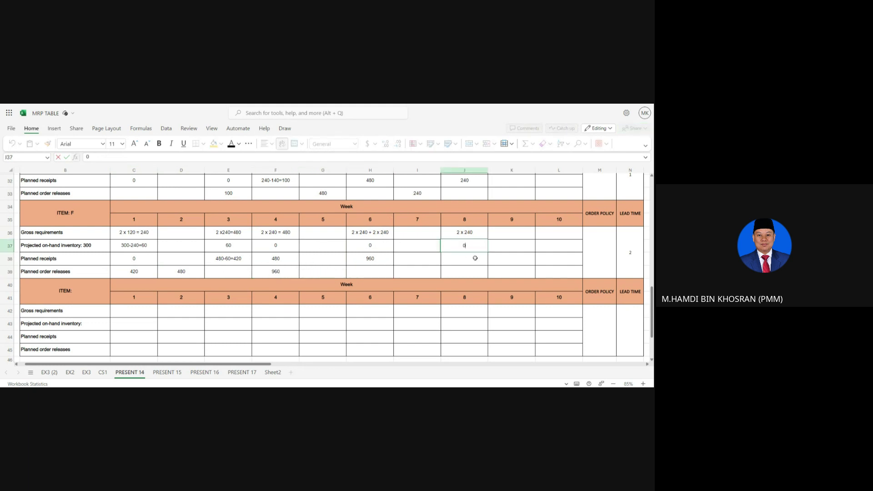
left_click(474, 260)
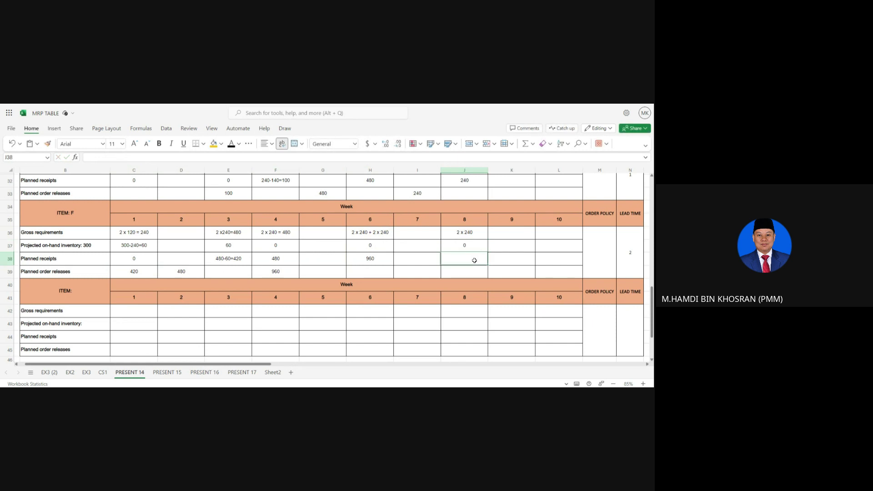
type("480")
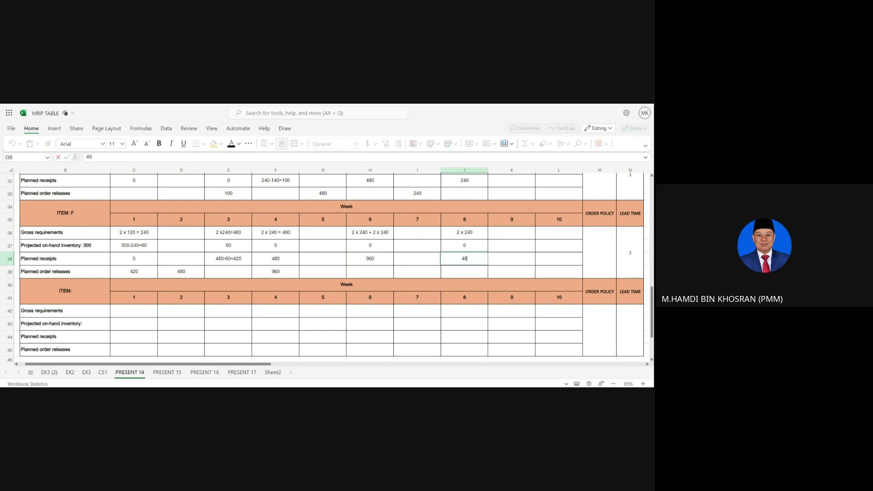
left_click(379, 272)
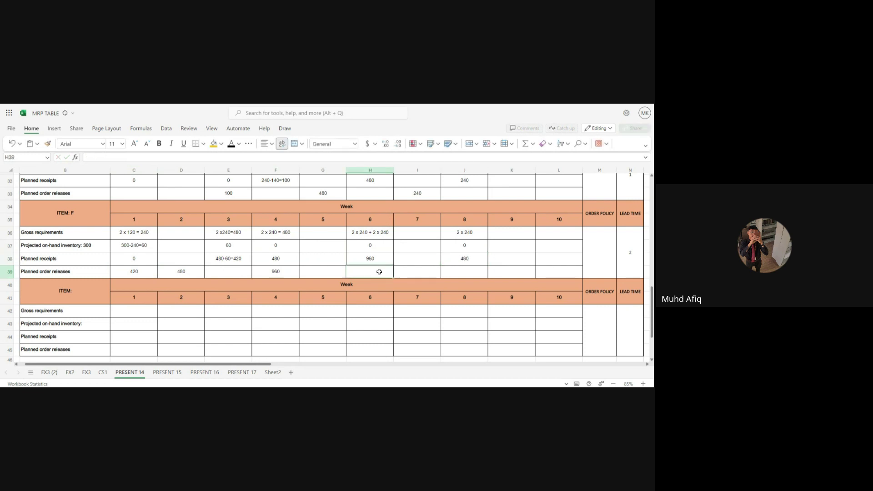
type("480")
key("Tab")
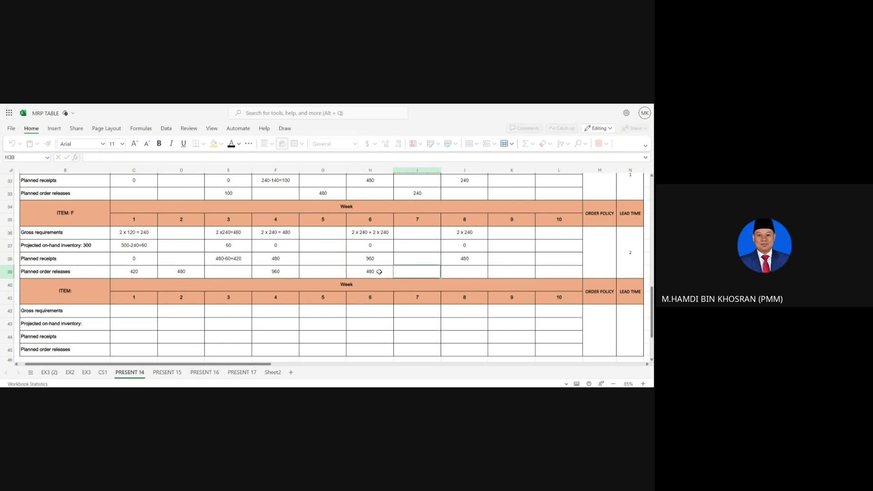
key("Tab")
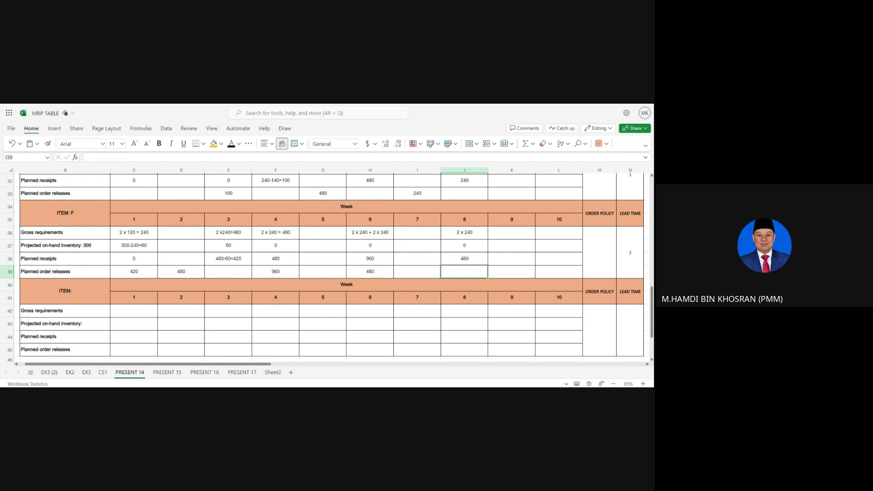
scroll(421, 257, "up", 10)
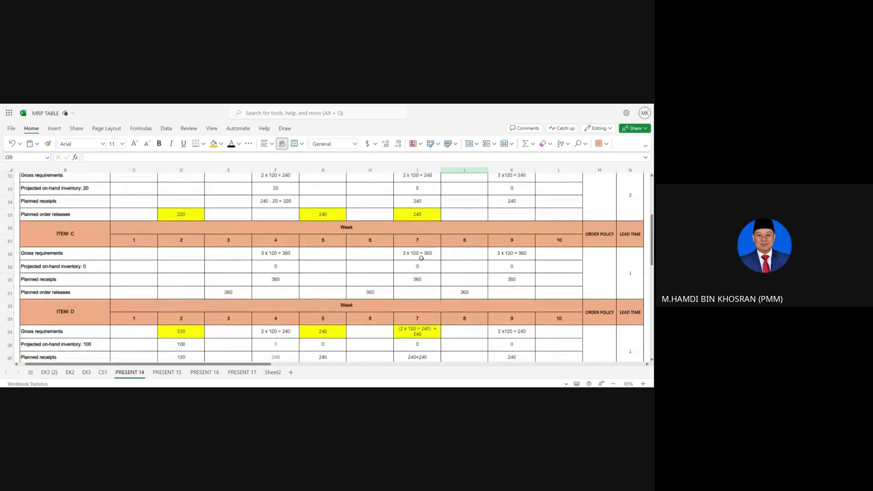